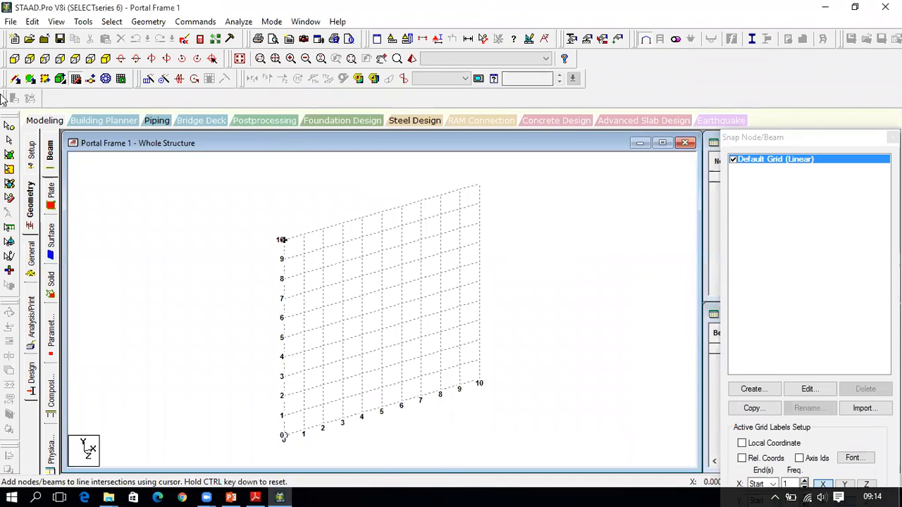
- Draw the portal frame on the front-view grid with beams through (0,0), (0,4), (2,4) and (2,0) m, following the PDF sketch
click(14, 58)
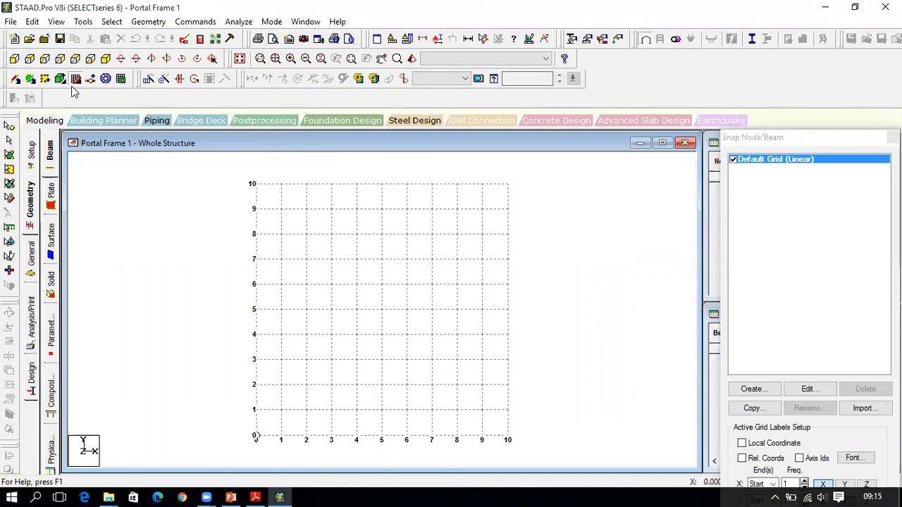
click(256, 497)
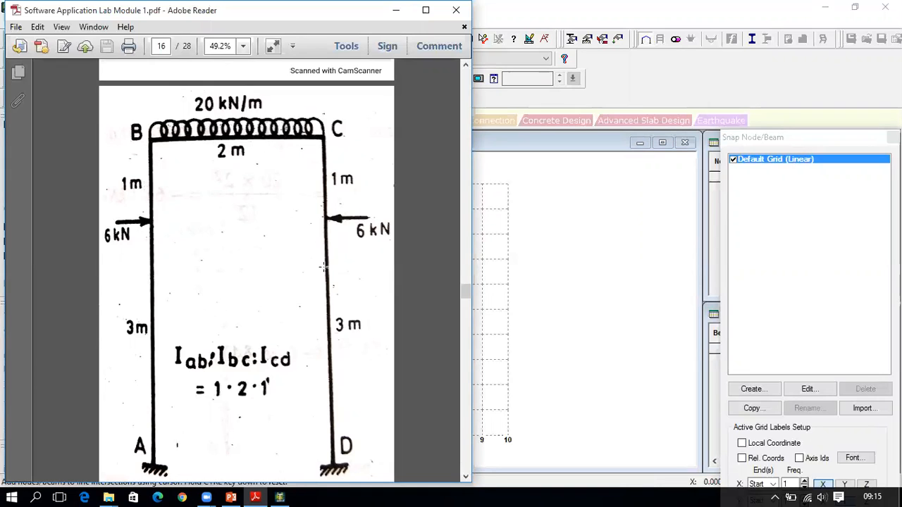
click(280, 497)
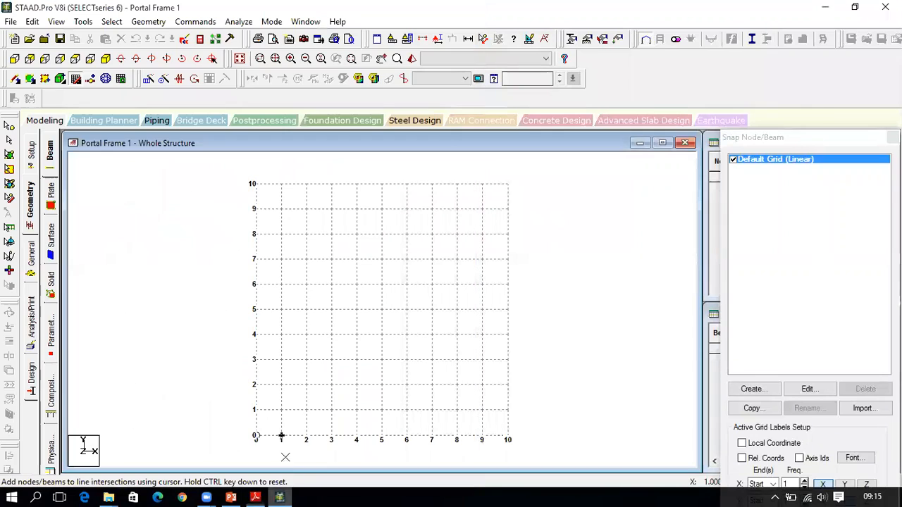
click(255, 436)
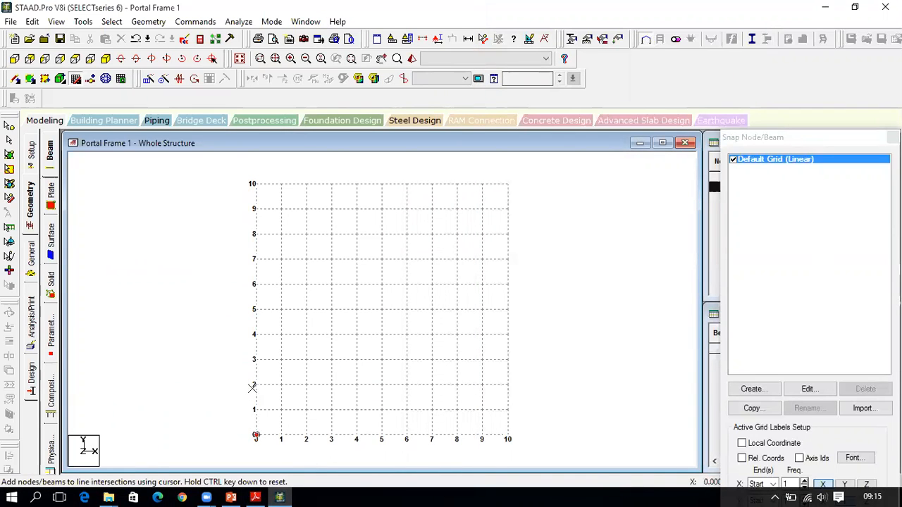
click(255, 335)
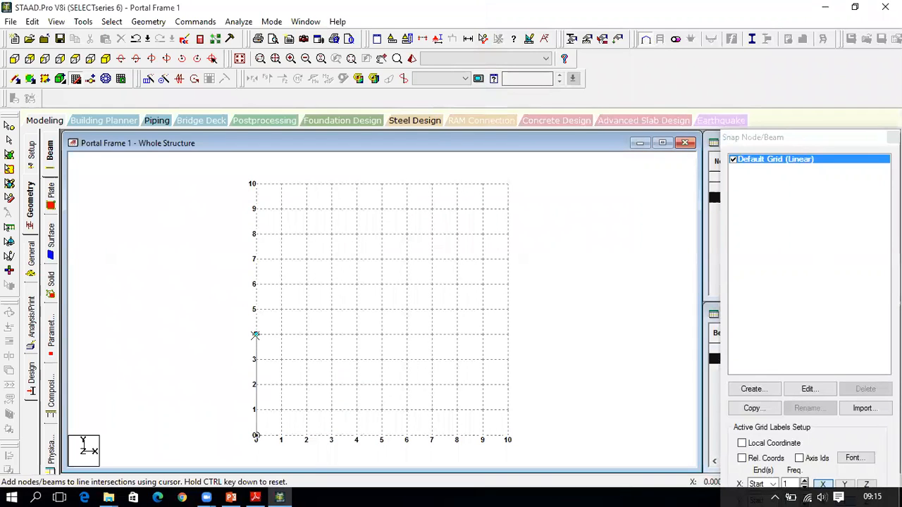
click(307, 333)
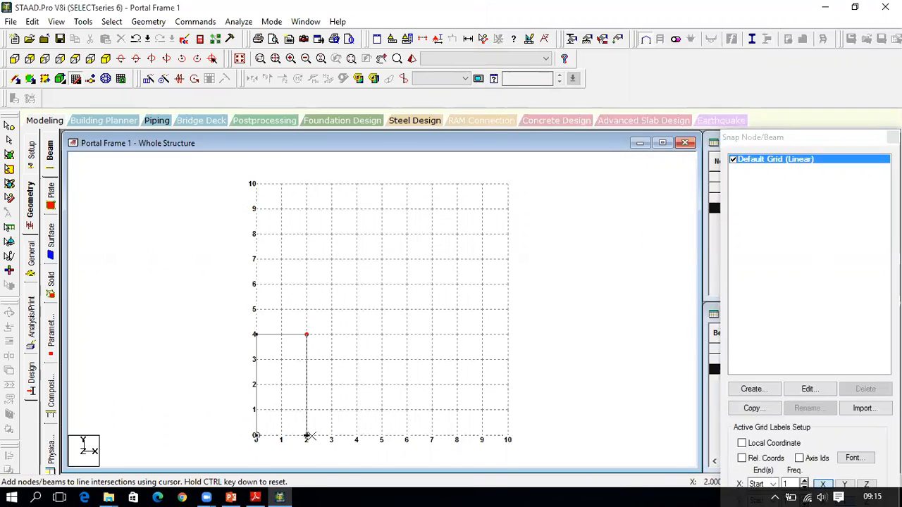
click(307, 435)
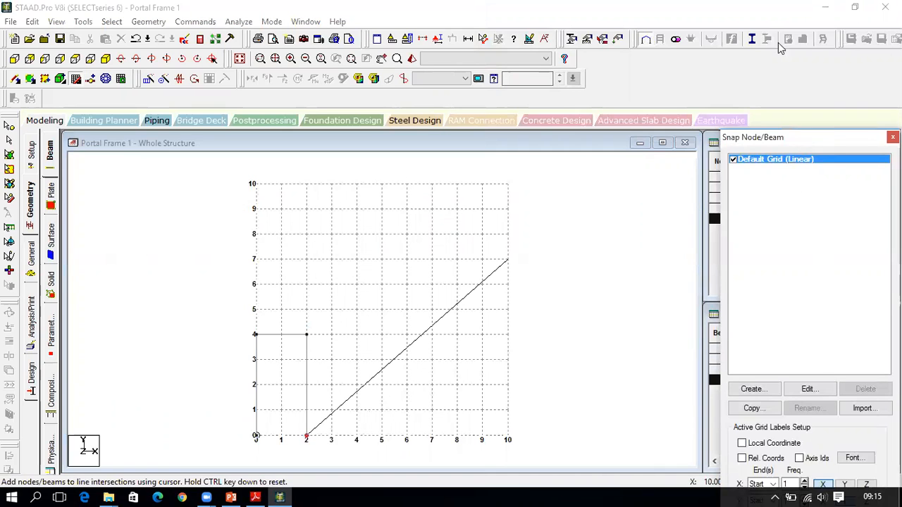
click(840, 443)
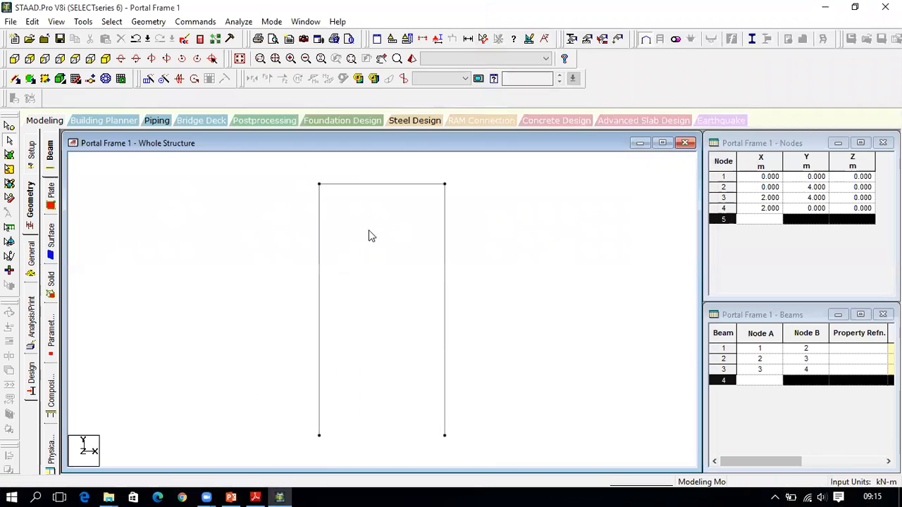
- Display the member dimensions on the whole frame to check them against the sketch, and remove them again
click(470, 39)
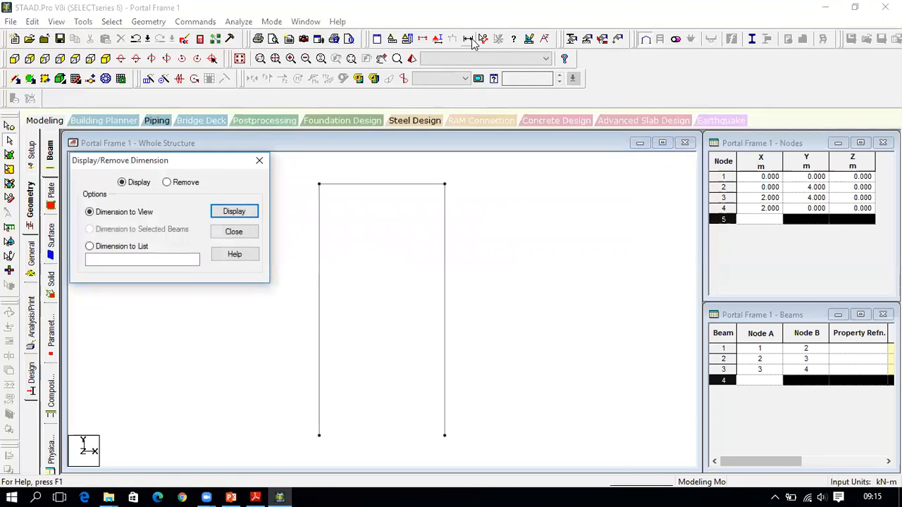
click(232, 211)
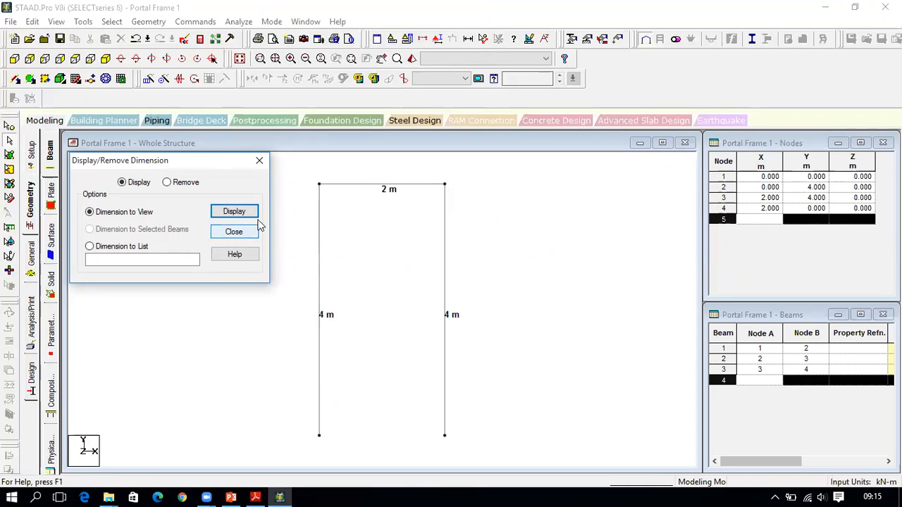
click(187, 182)
click(220, 210)
click(259, 160)
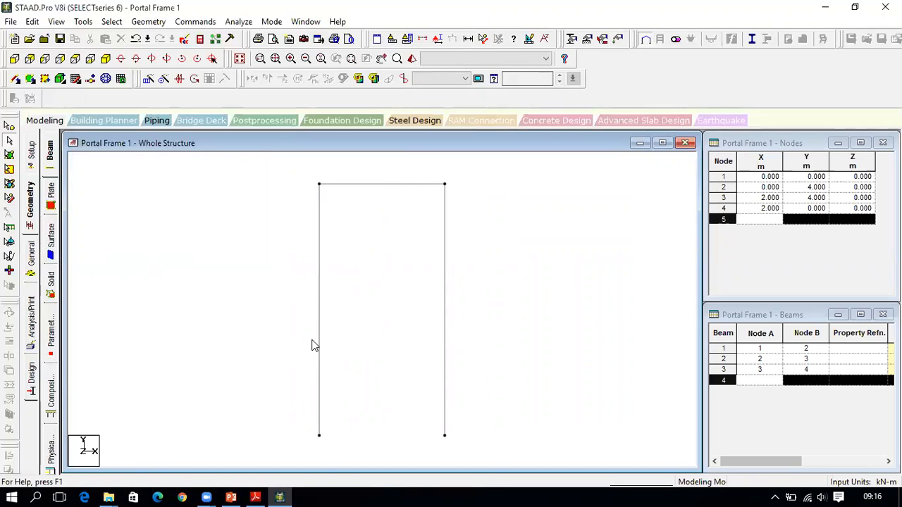
- Define a General prismatic section in CONCRETE with IZ 0.00001 m4 for the columns and add it
click(31, 262)
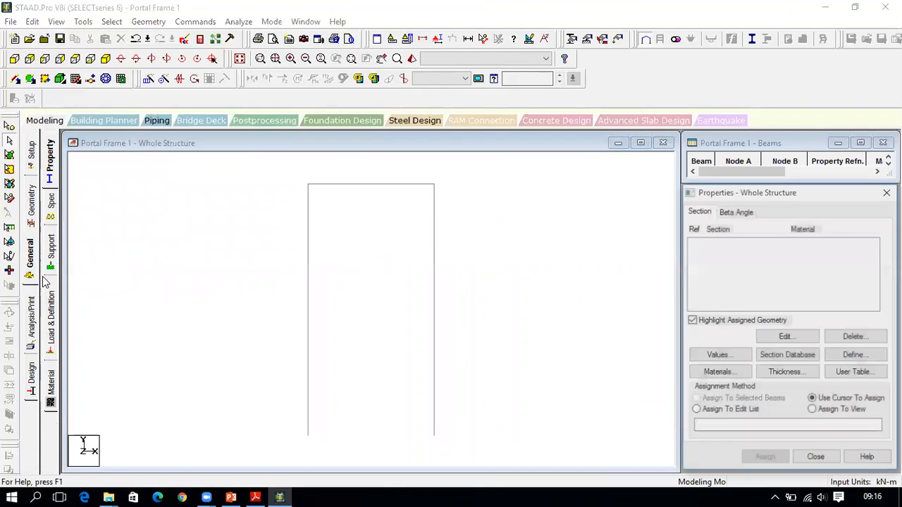
click(256, 498)
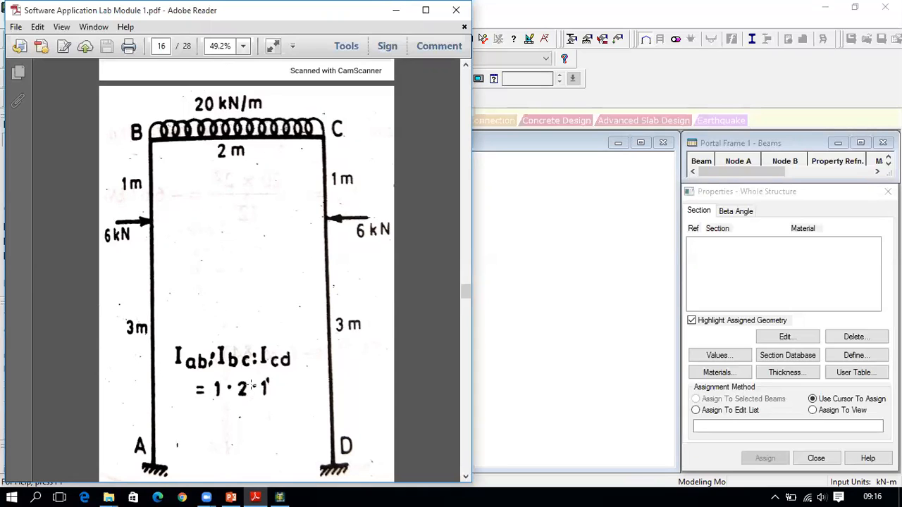
click(280, 498)
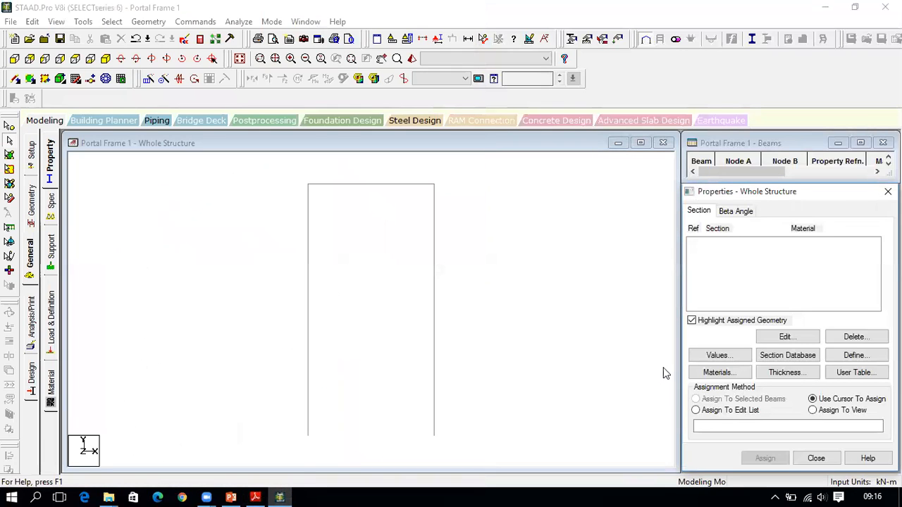
click(856, 357)
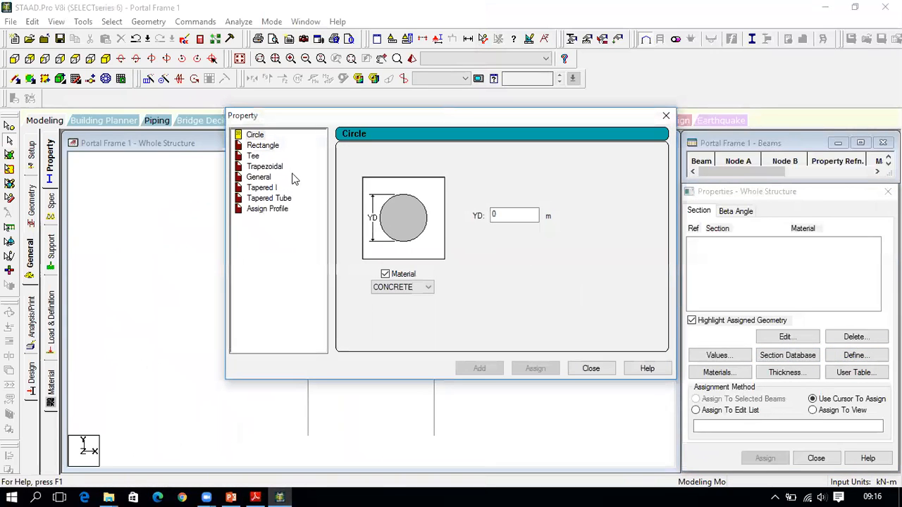
click(259, 177)
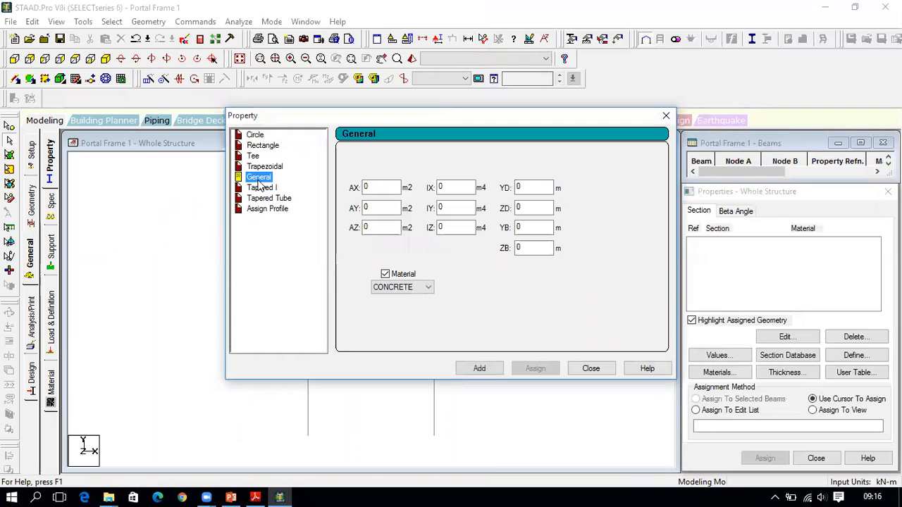
click(463, 227)
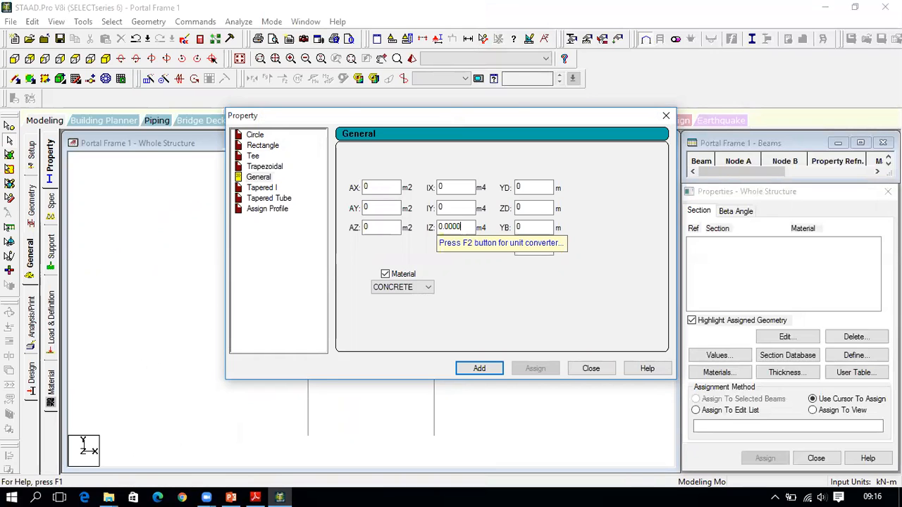
click(255, 497)
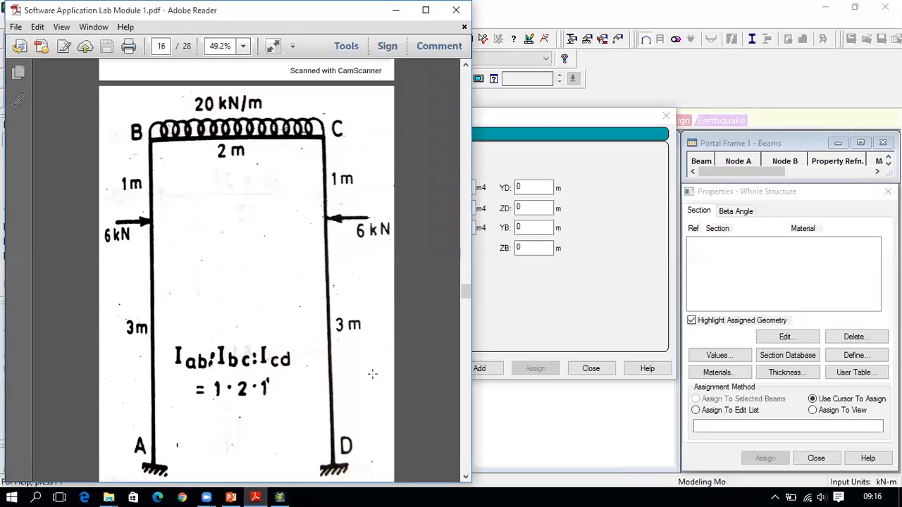
click(280, 498)
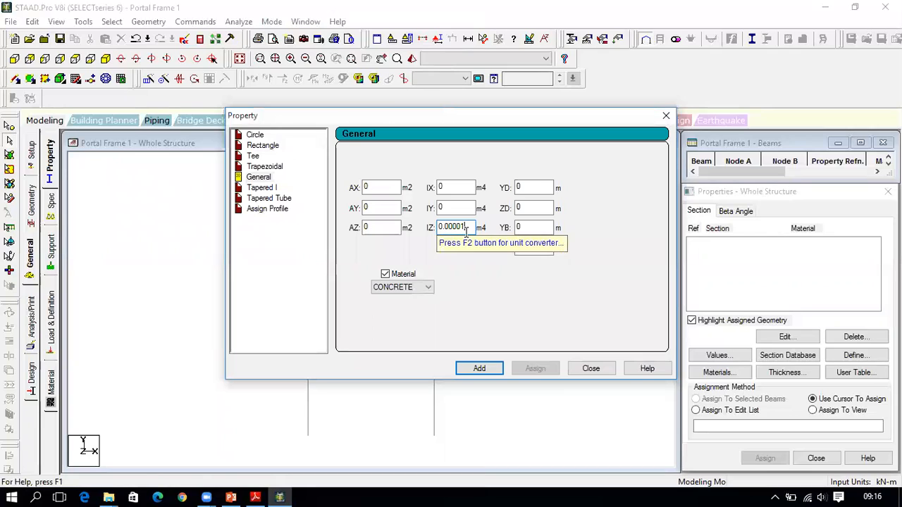
click(479, 368)
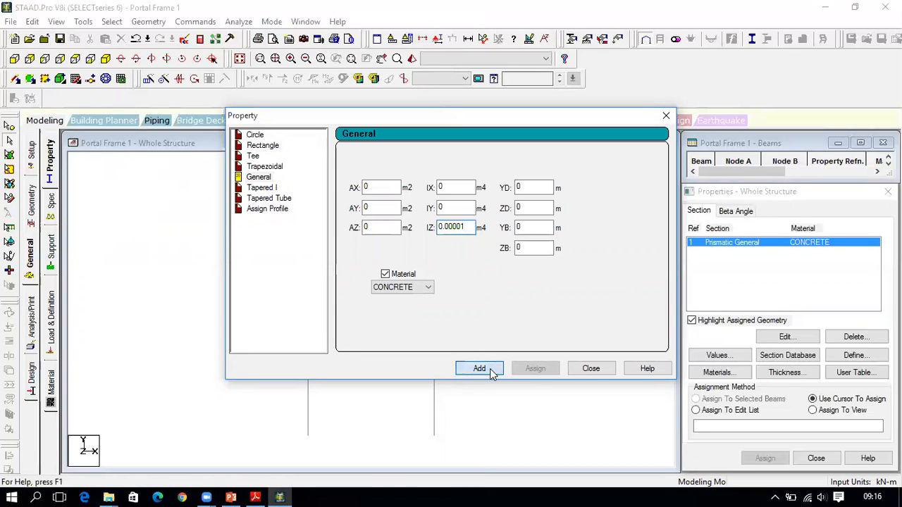
- Add a second General CONCRETE section with IZ 0.00002 m4, following the inertia ratio in the PDF, and finish defining sections
click(255, 497)
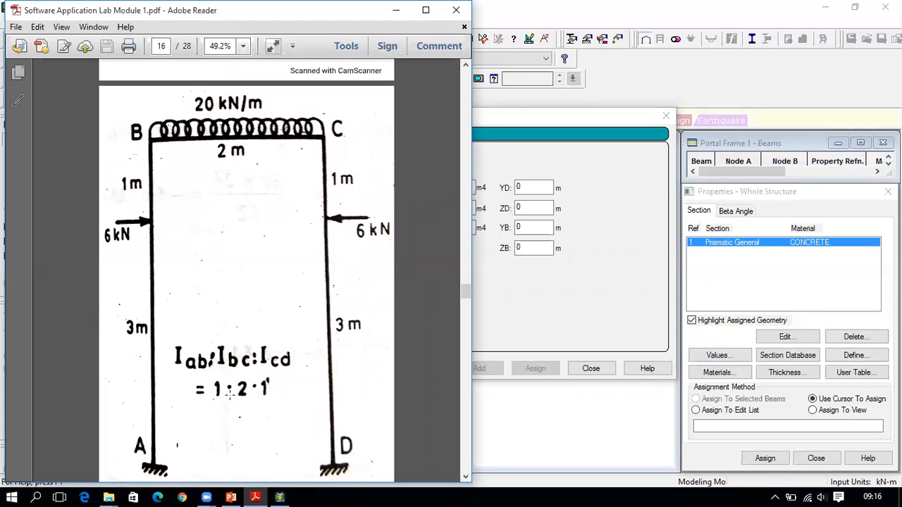
click(282, 496)
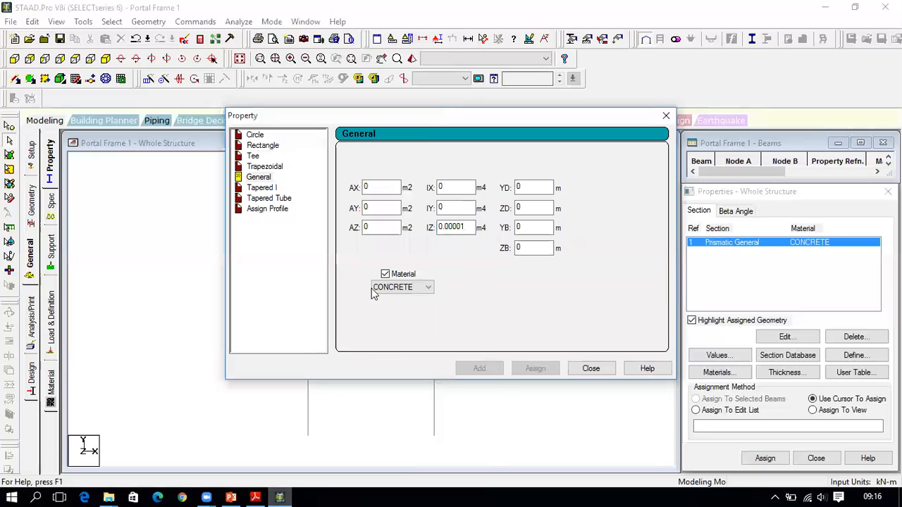
click(468, 227)
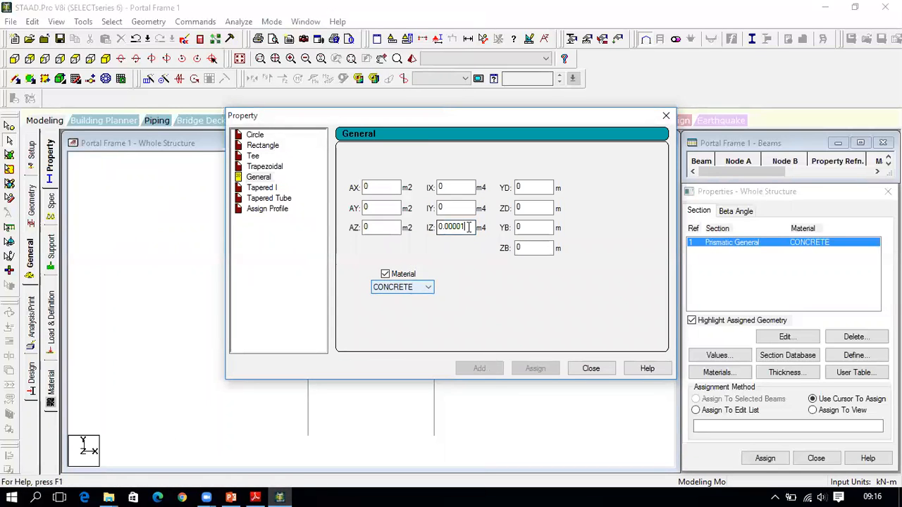
key(BackSpace)
text(2)
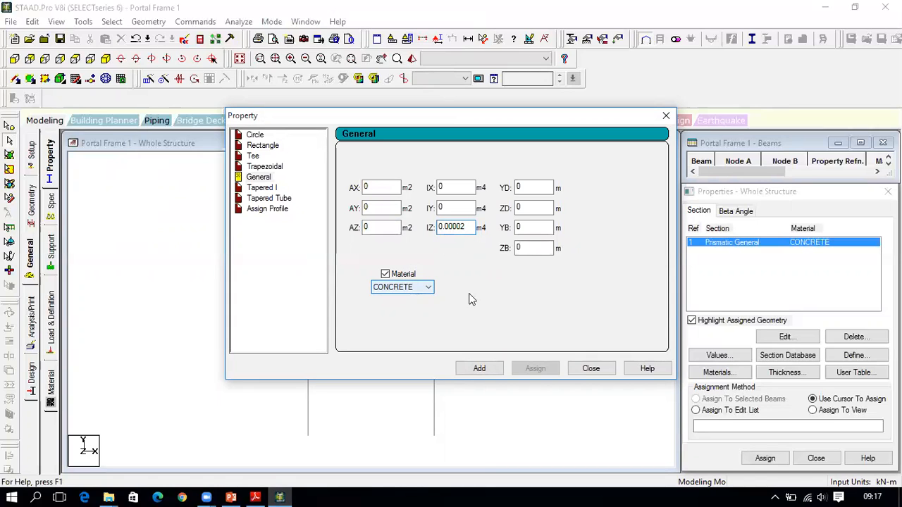
click(479, 368)
click(591, 368)
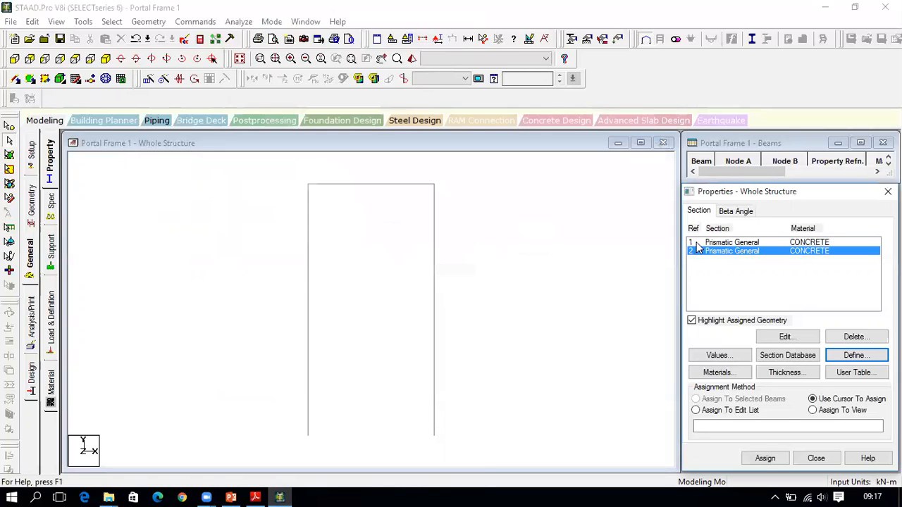
- Assign section 1 to both columns and section 2 to the horizontal beam using the cursor, and close the section properties
click(708, 243)
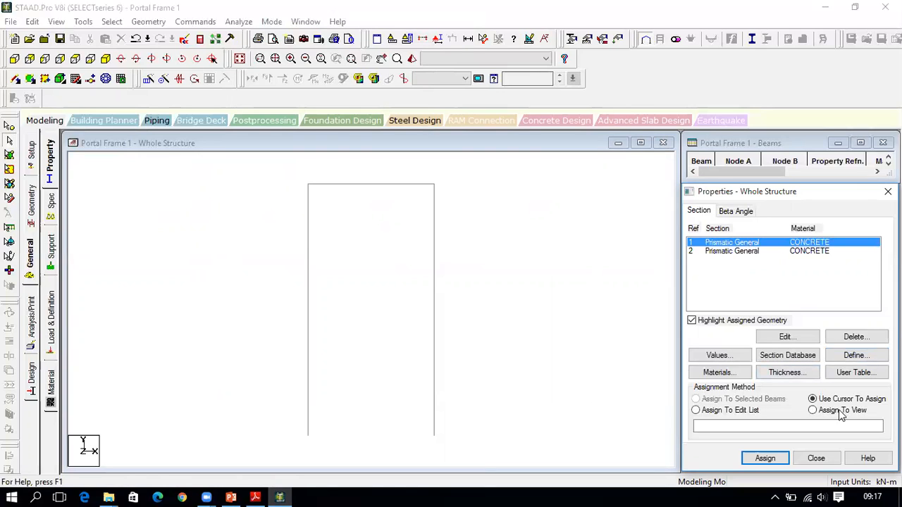
click(763, 459)
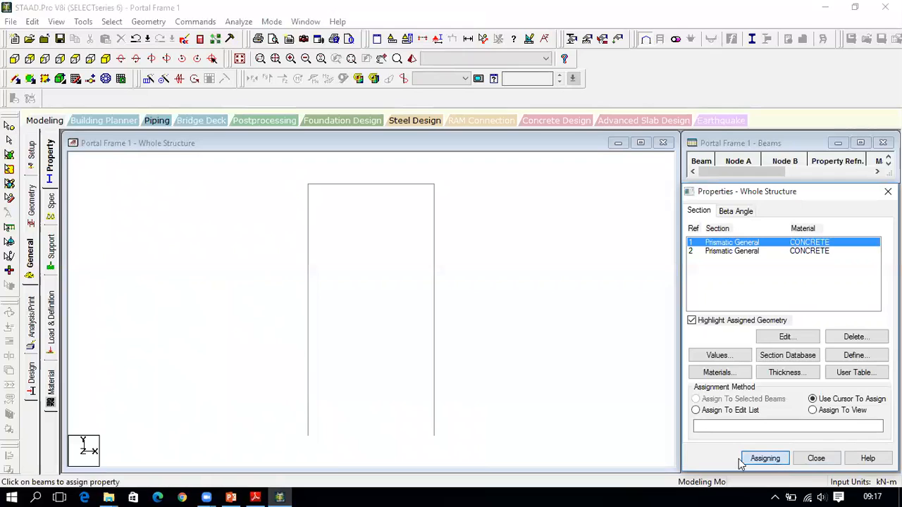
click(308, 354)
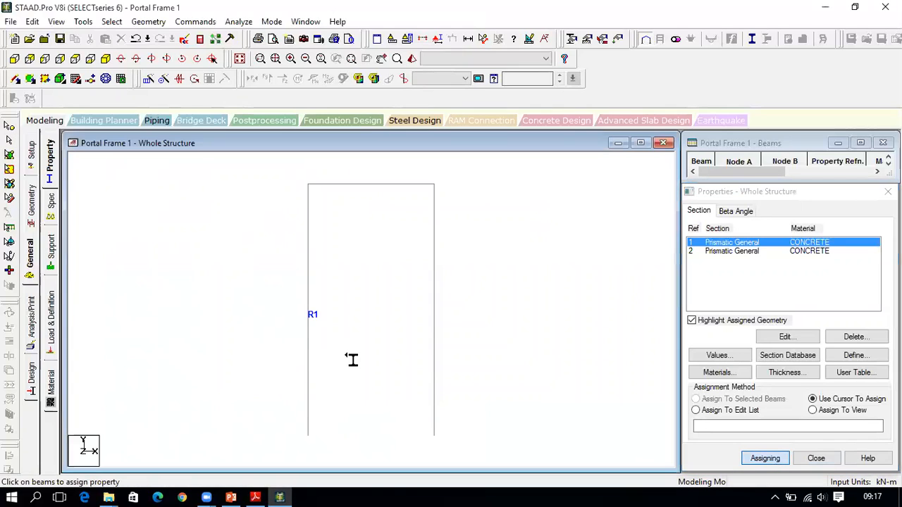
click(434, 334)
click(761, 252)
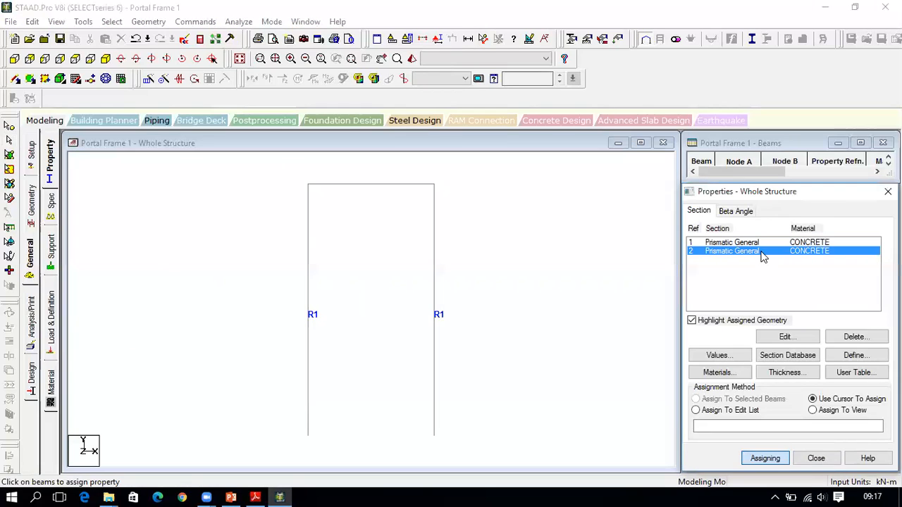
click(395, 187)
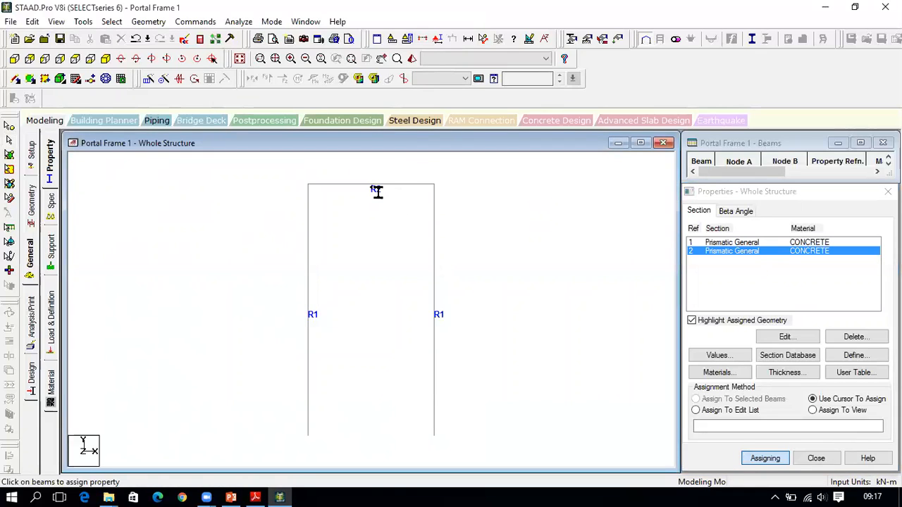
click(815, 458)
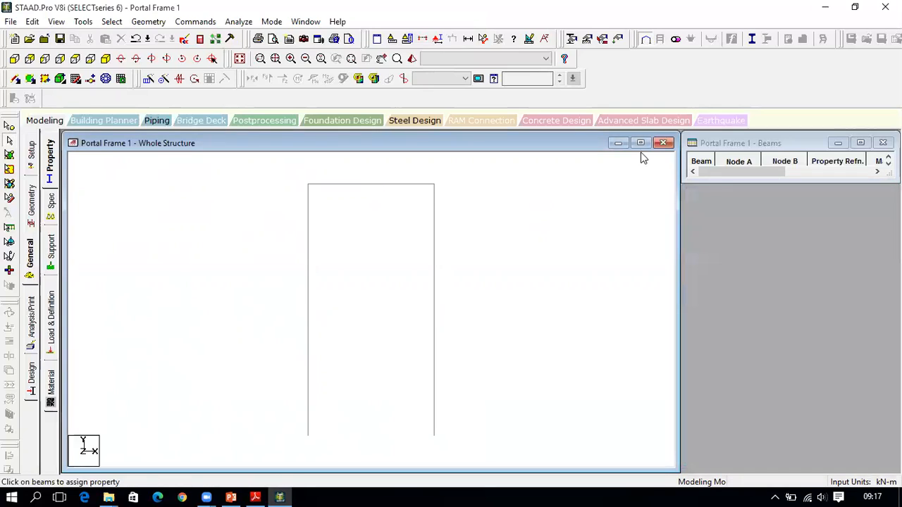
- Examine the frame in an enlarged 3D rendered view and return to the modeling view
click(639, 144)
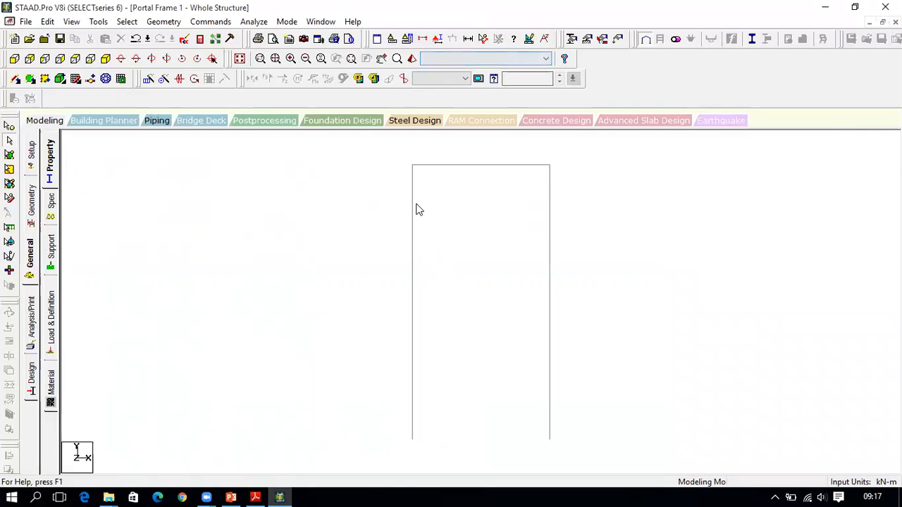
click(412, 59)
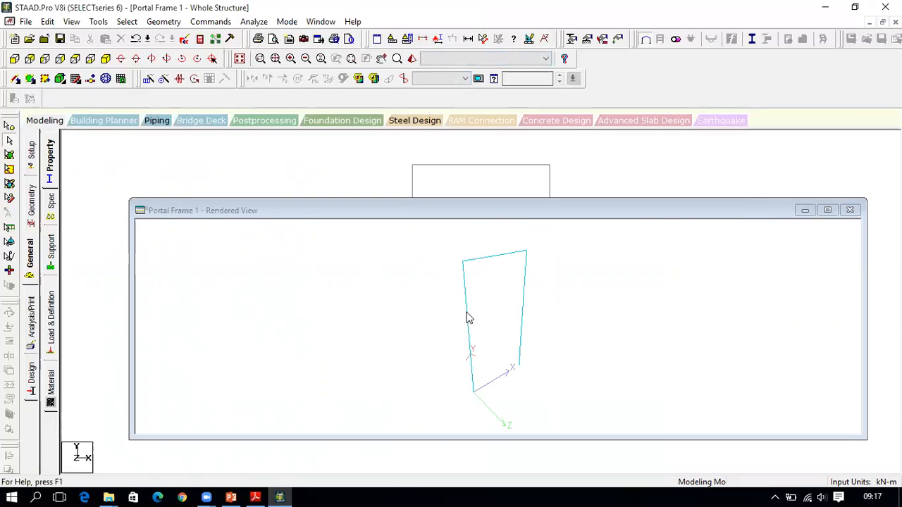
click(827, 210)
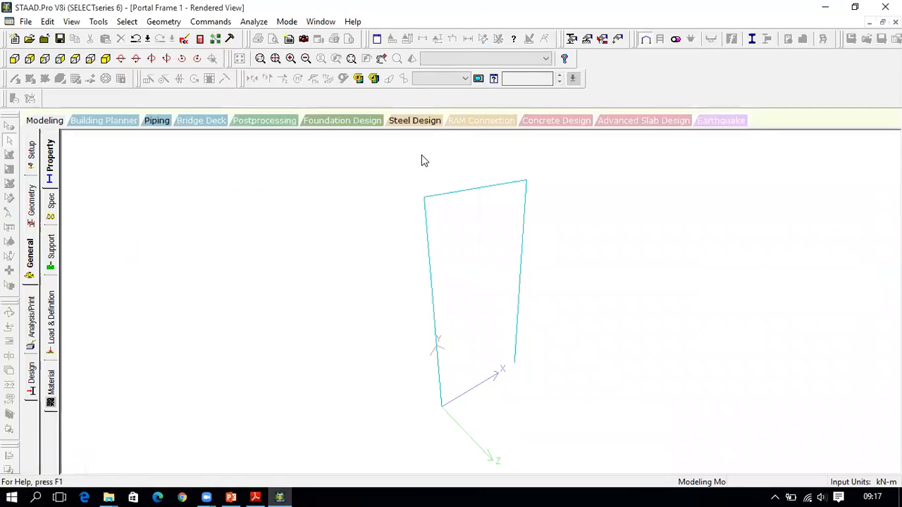
click(54, 121)
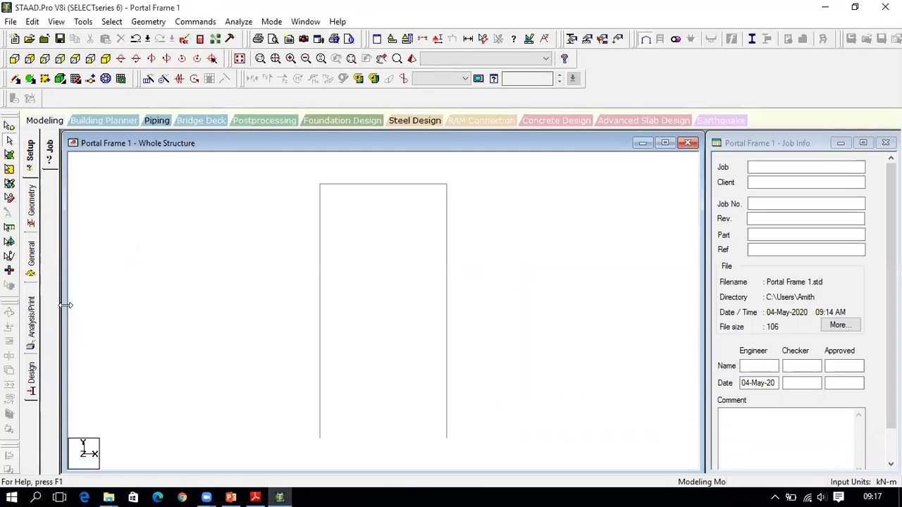
- Check the column base conditions in the PDF exercise and create a Fixed support for the frame
click(31, 259)
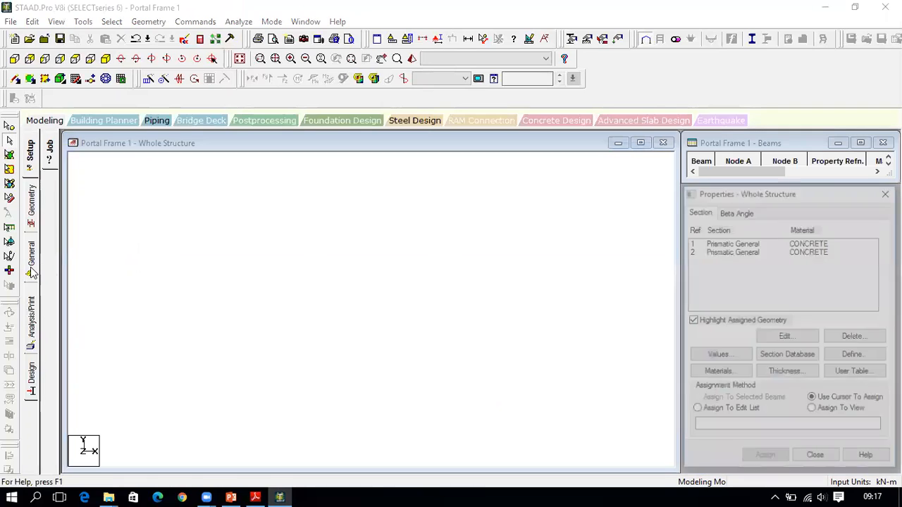
click(285, 494)
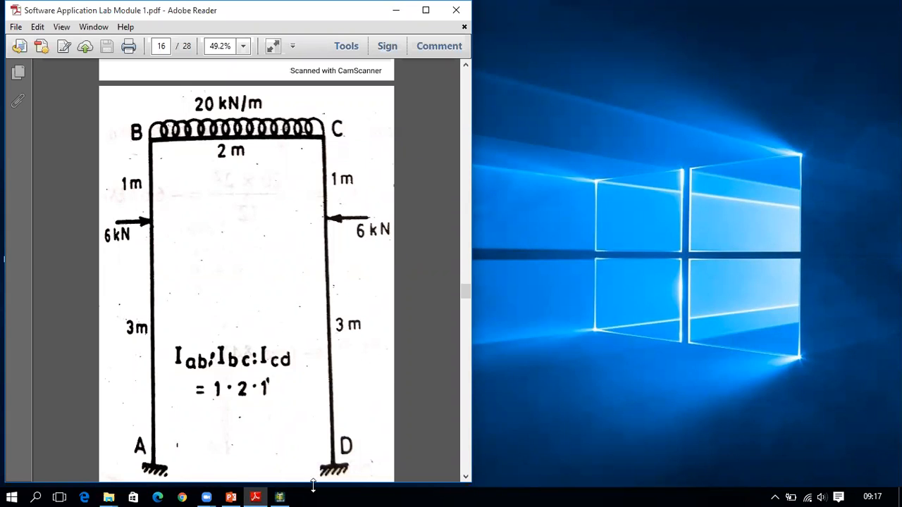
click(286, 495)
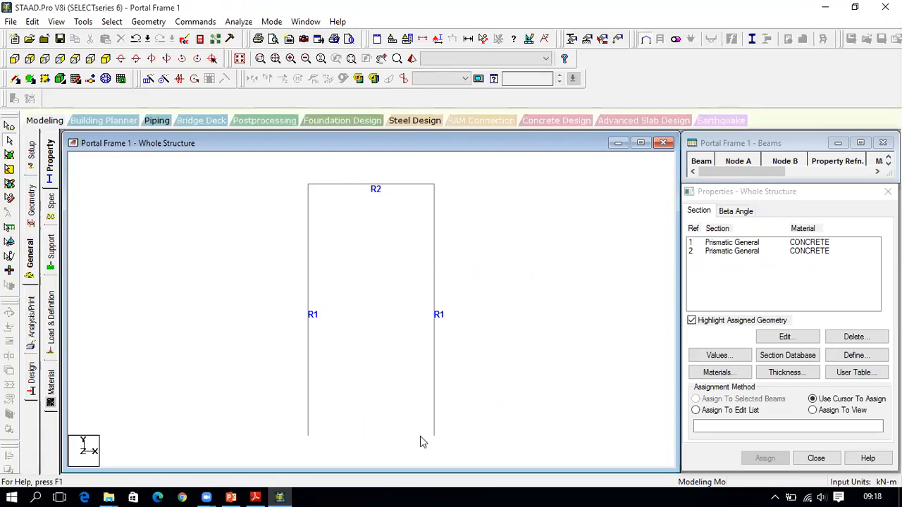
click(50, 266)
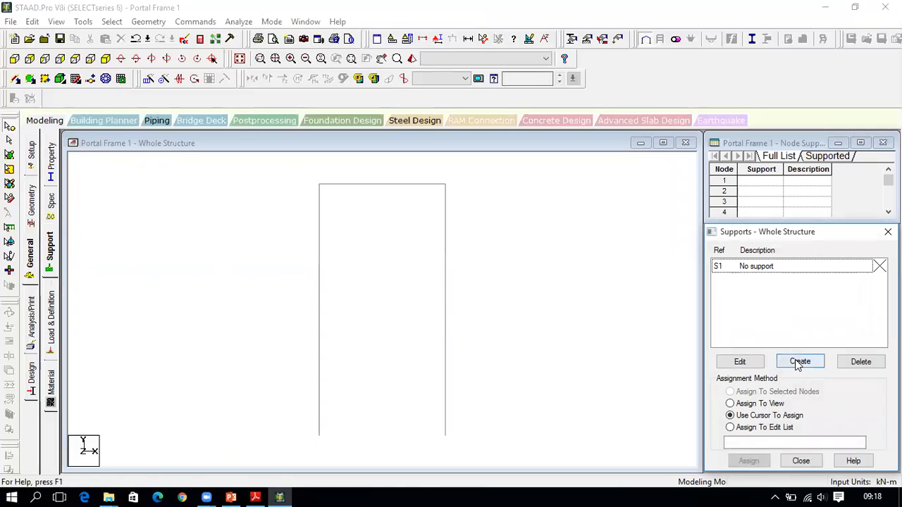
click(798, 363)
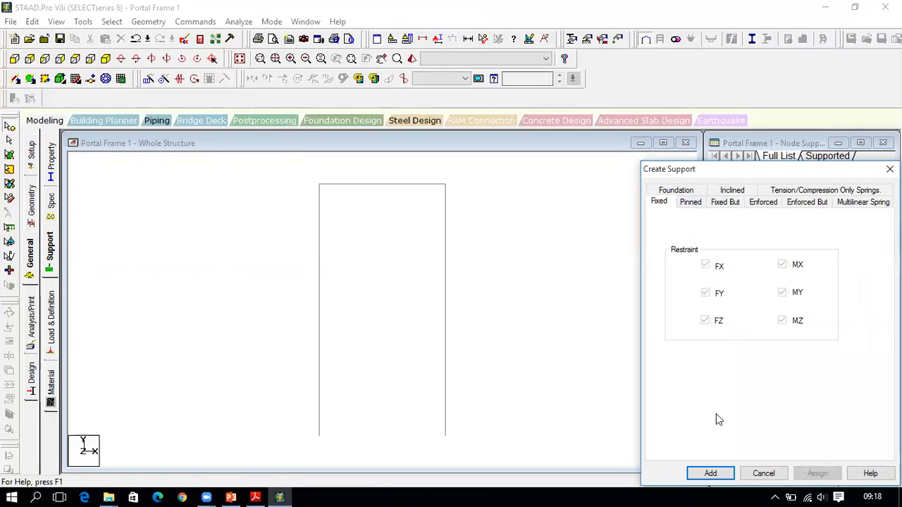
click(710, 474)
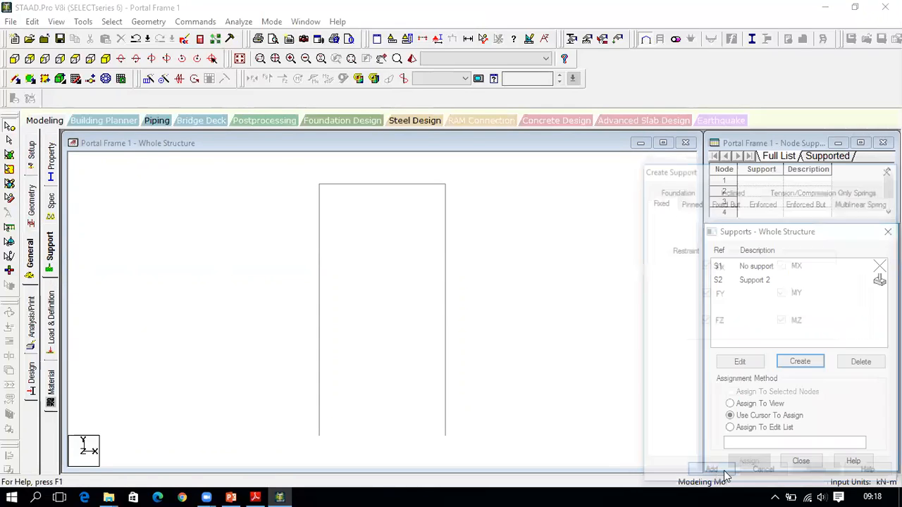
- Assign the fixed support to the base nodes of both columns using the cursor and enlarge the structure view
click(844, 283)
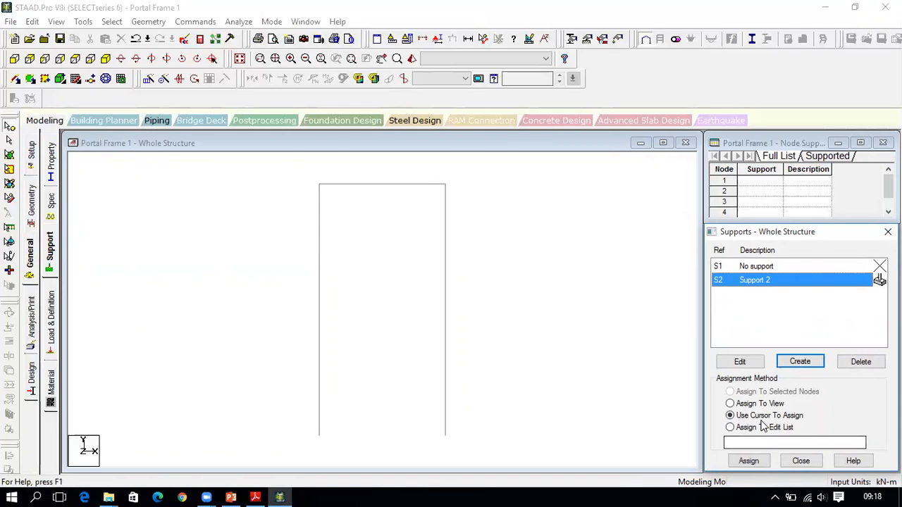
click(751, 461)
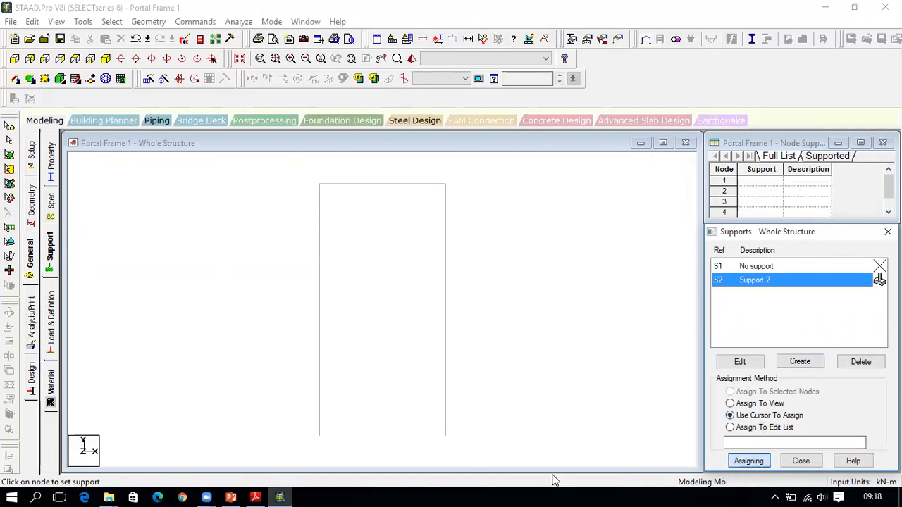
click(319, 436)
click(444, 437)
click(802, 461)
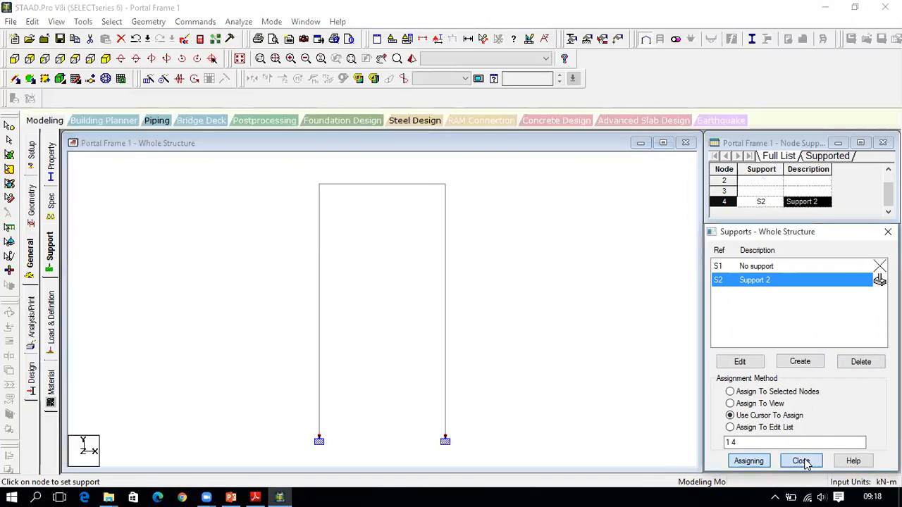
click(662, 143)
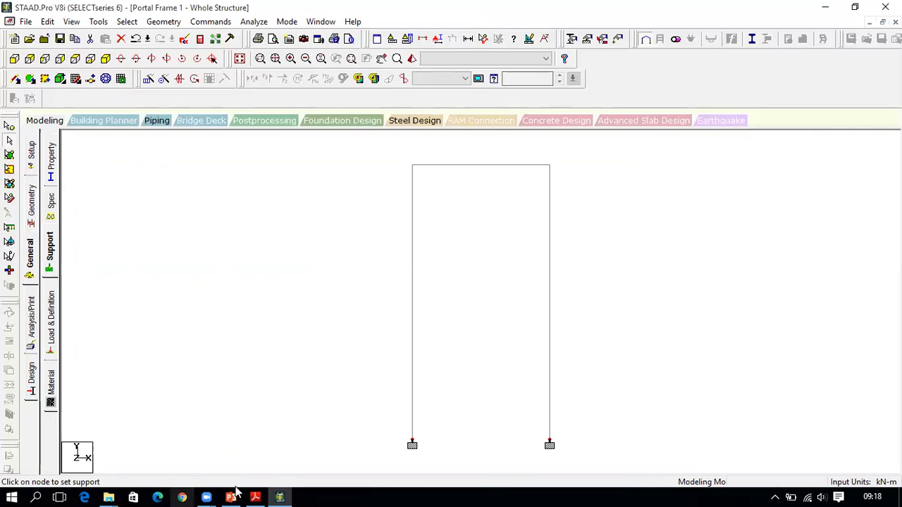
- Mark the load distances from A and from C with arrows on the PDF frame sketch, labelling the one at C d1
click(255, 494)
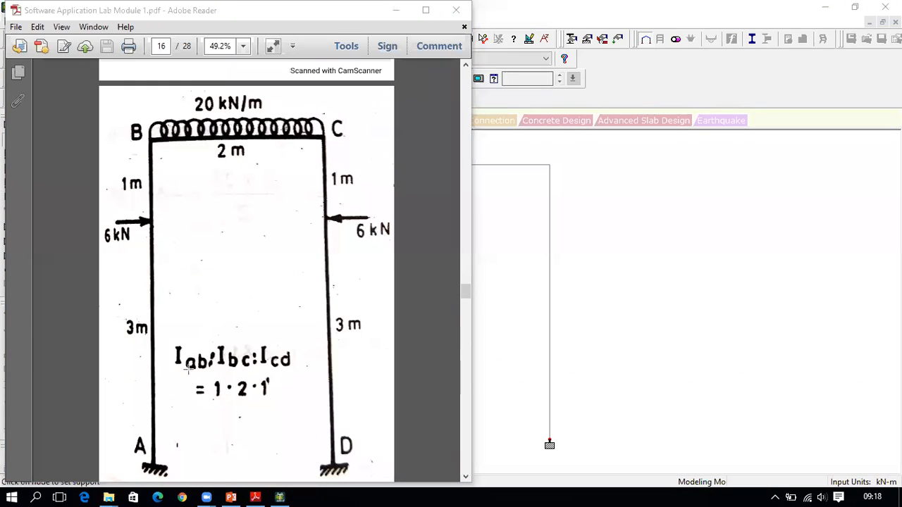
mouse_move(129, 463)
mouse_down()
mouse_move(125, 368)
mouse_move(125, 395)
mouse_up()
key(ctrl+z)
drag(132, 446, 130, 224)
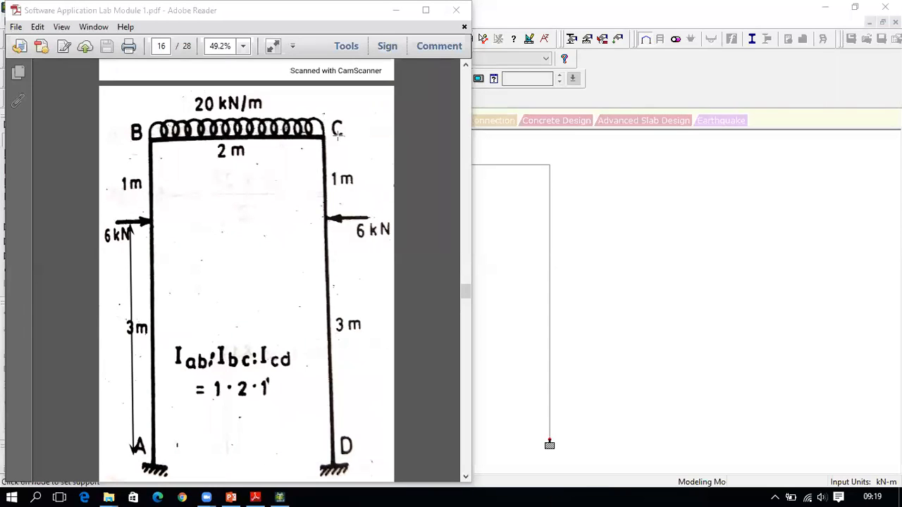
drag(338, 140, 338, 218)
click(346, 167)
text(d1)
- Label the 3 m distance on column AB as d1, return to STAAD.Pro and erase the annotations
click(75, 329)
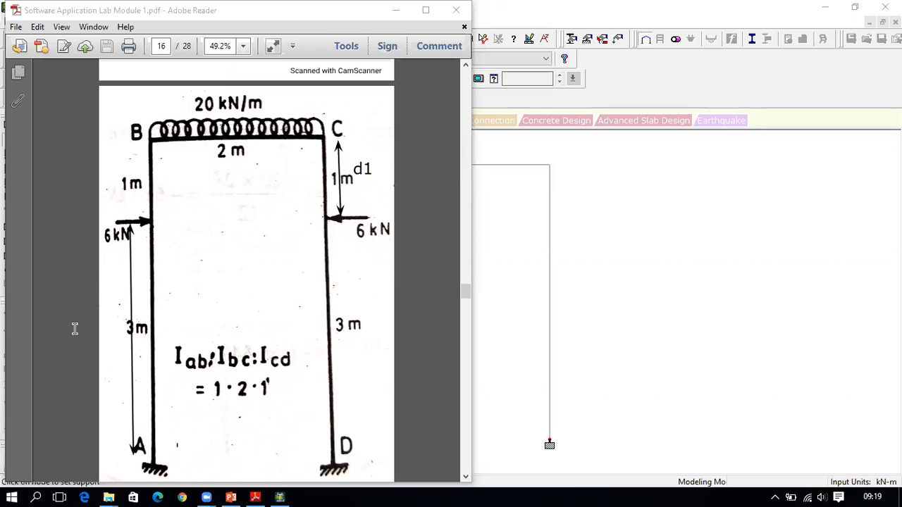
click(75, 328)
text(d1)
key(Escape)
click(85, 336)
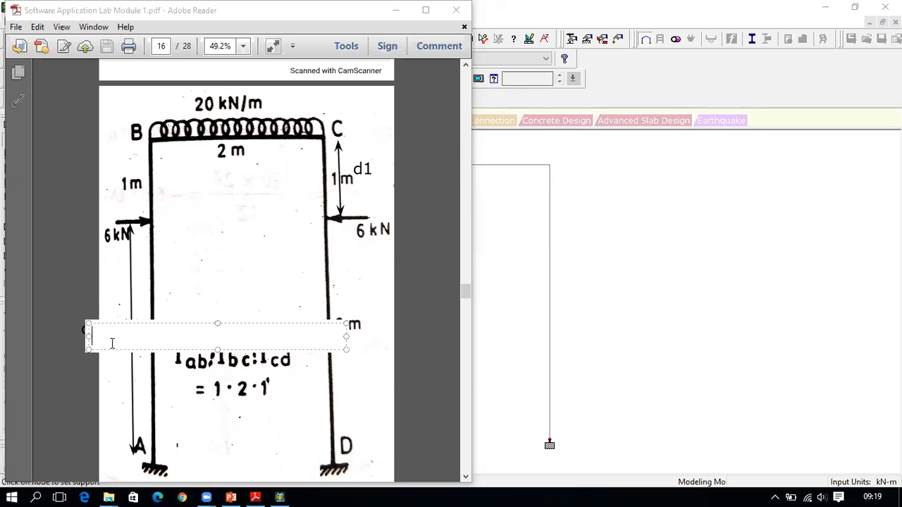
click(127, 403)
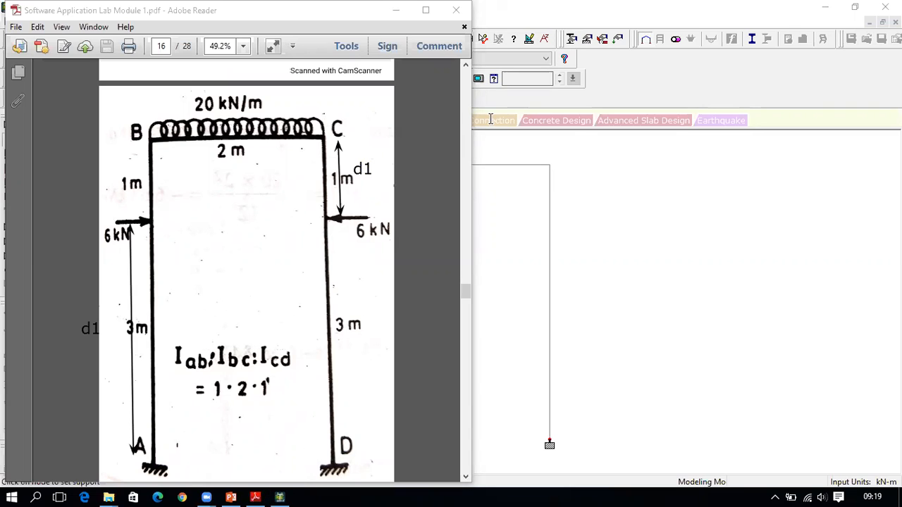
click(280, 498)
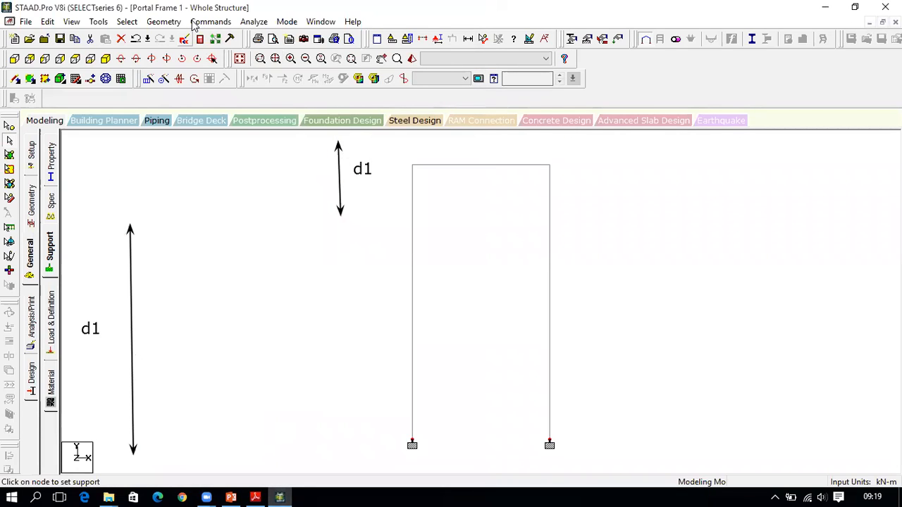
mouse_move(186, 258)
mouse_down()
mouse_move(138, 282)
mouse_move(88, 335)
mouse_up()
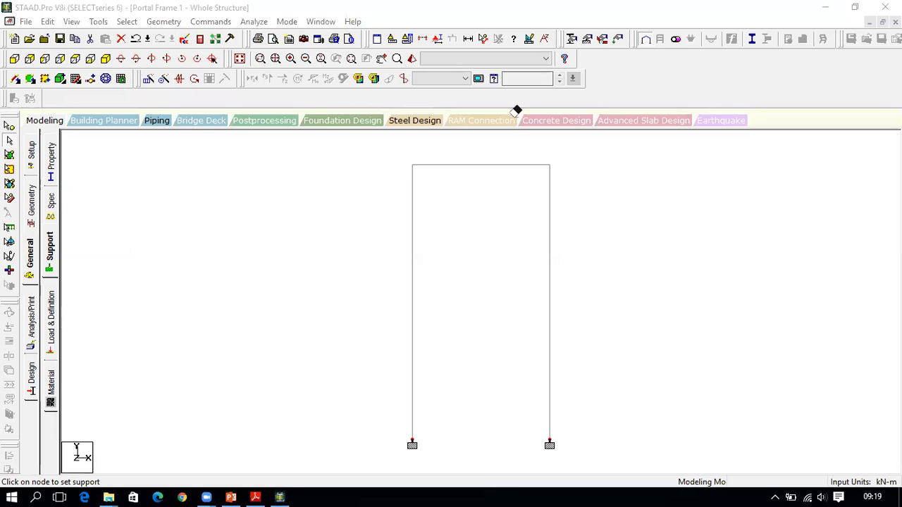
- Add a primary load case titled LOAD CASE 1 with loading type None
click(51, 330)
click(778, 166)
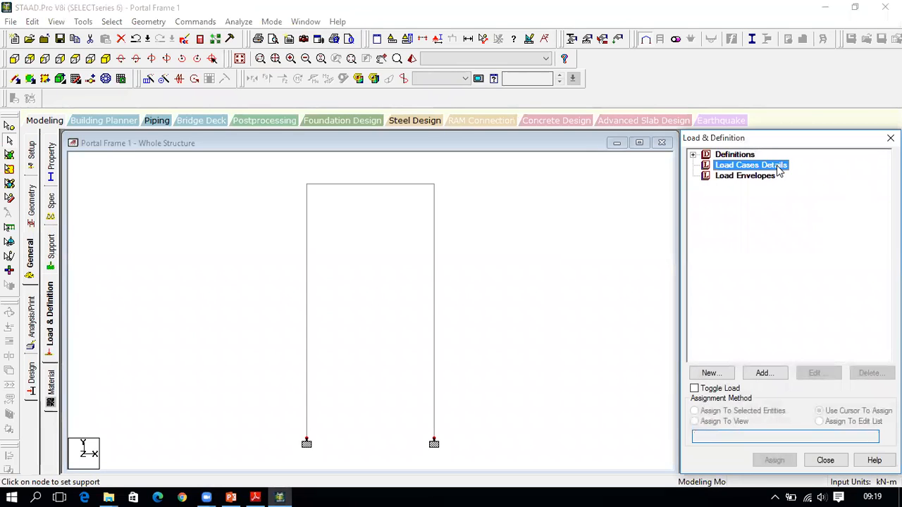
click(765, 374)
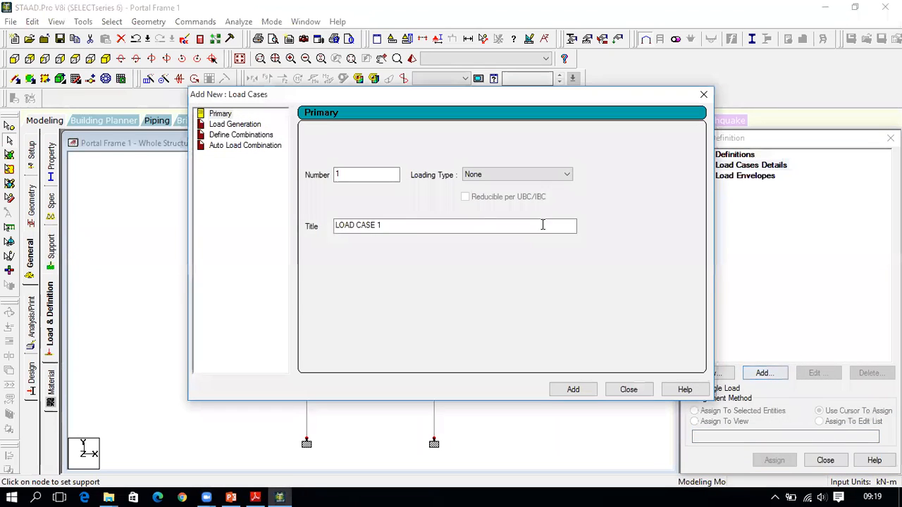
click(574, 392)
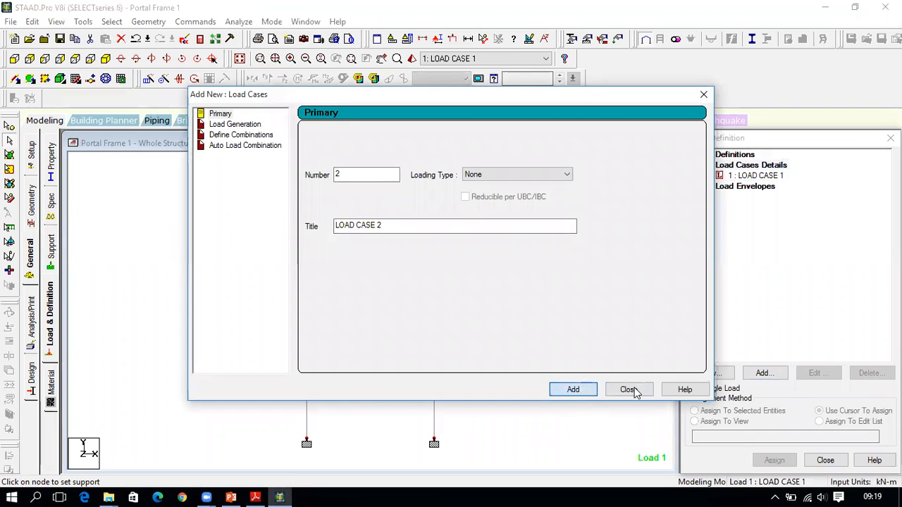
click(629, 390)
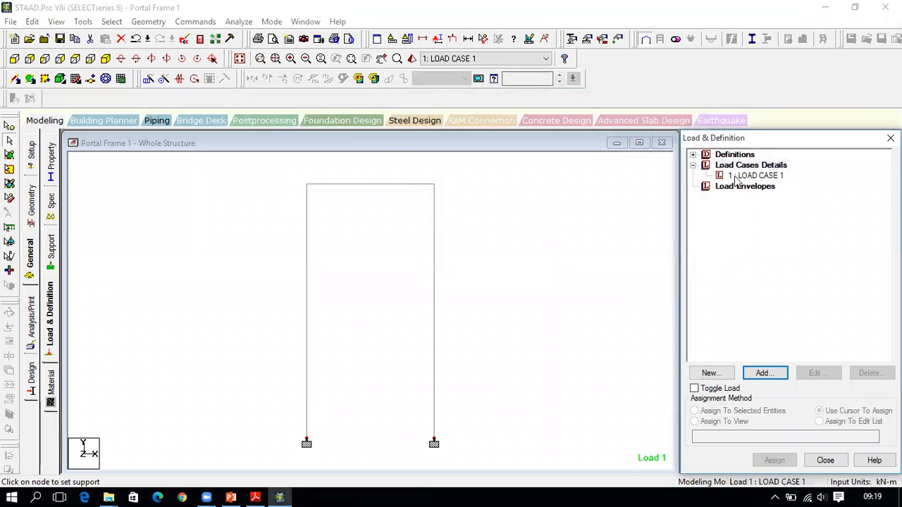
- Add a uniform force member load of -20 kN/m in direction GY to LOAD CASE 1, following the PDF and accepting the auto save
click(748, 175)
click(764, 373)
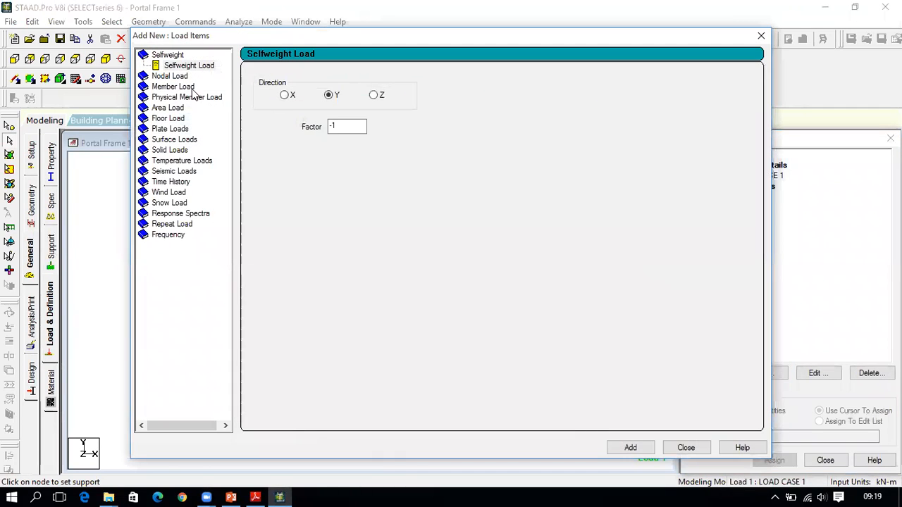
double_click(187, 87)
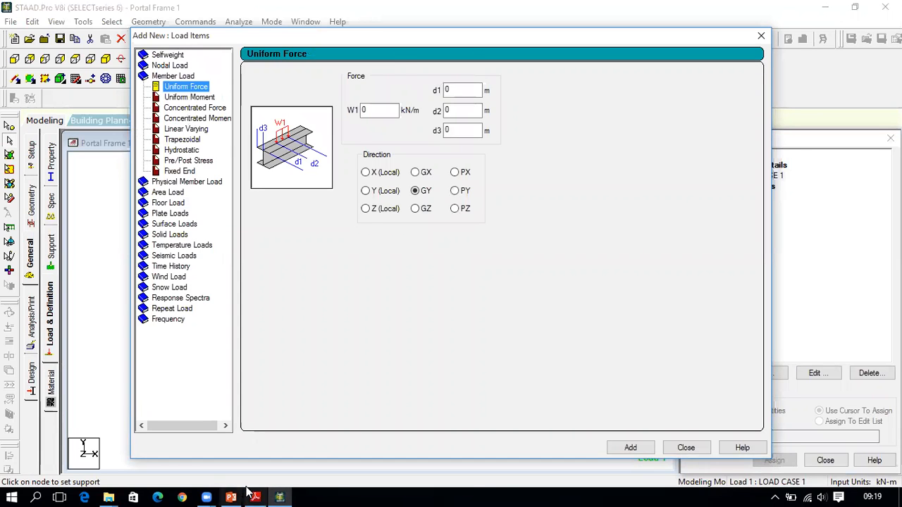
click(256, 498)
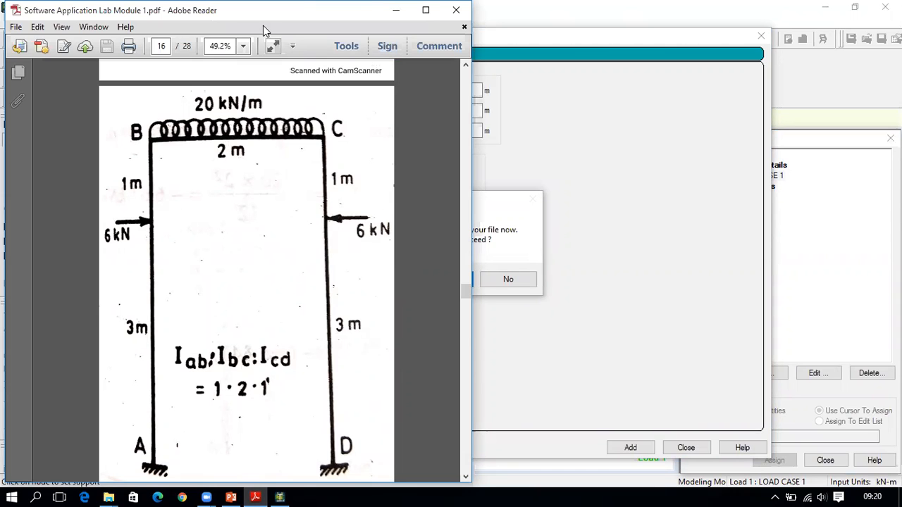
click(280, 497)
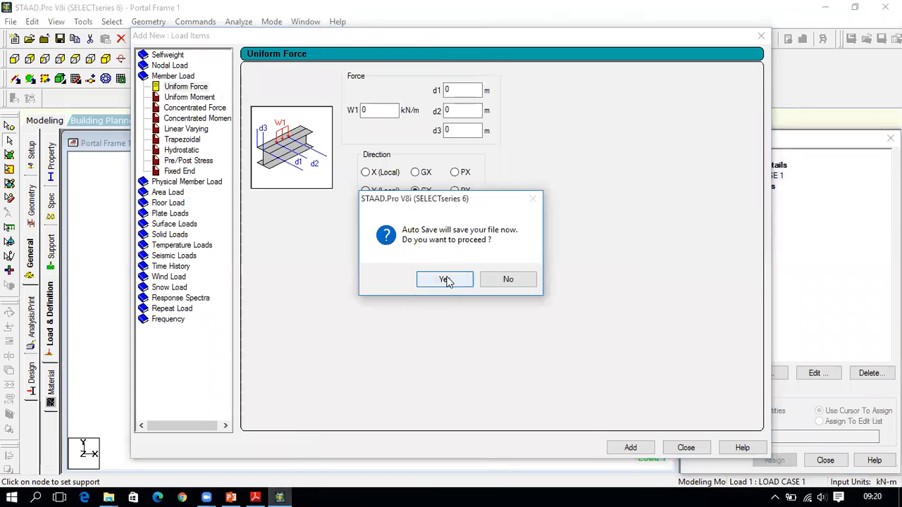
click(445, 279)
click(369, 266)
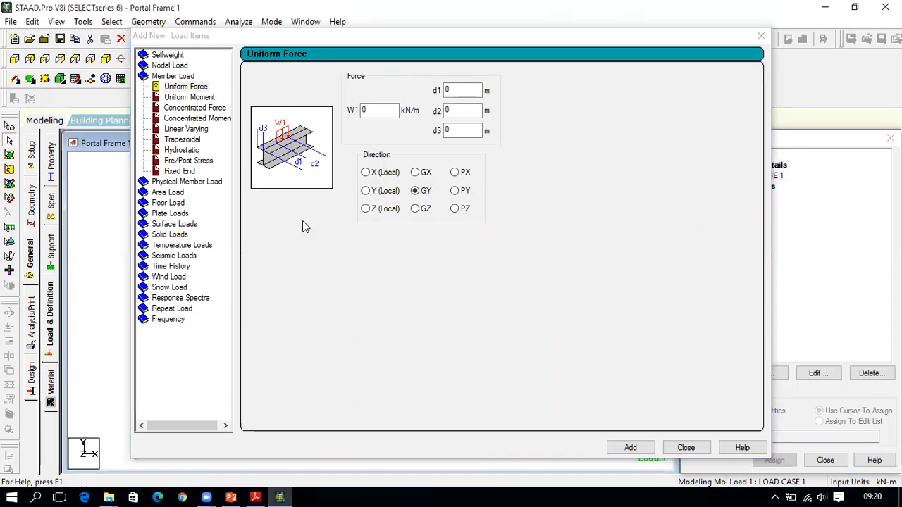
click(374, 109)
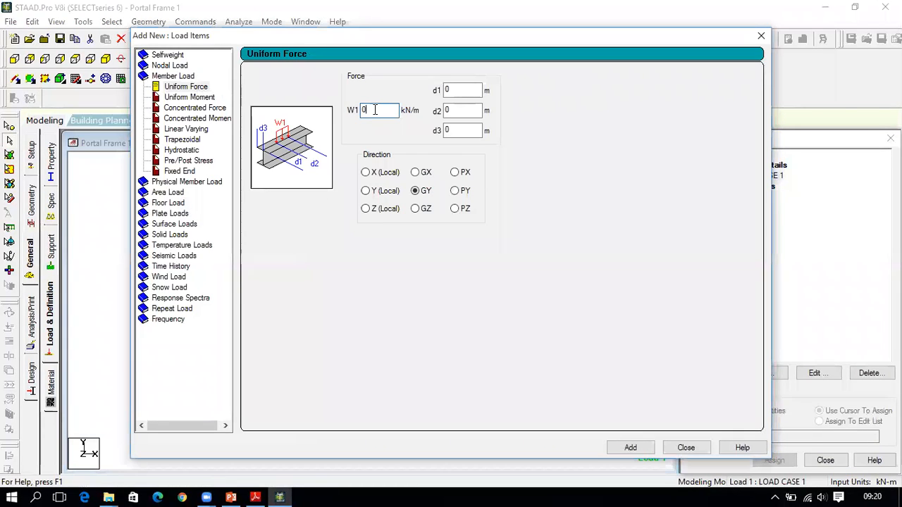
text(-2)
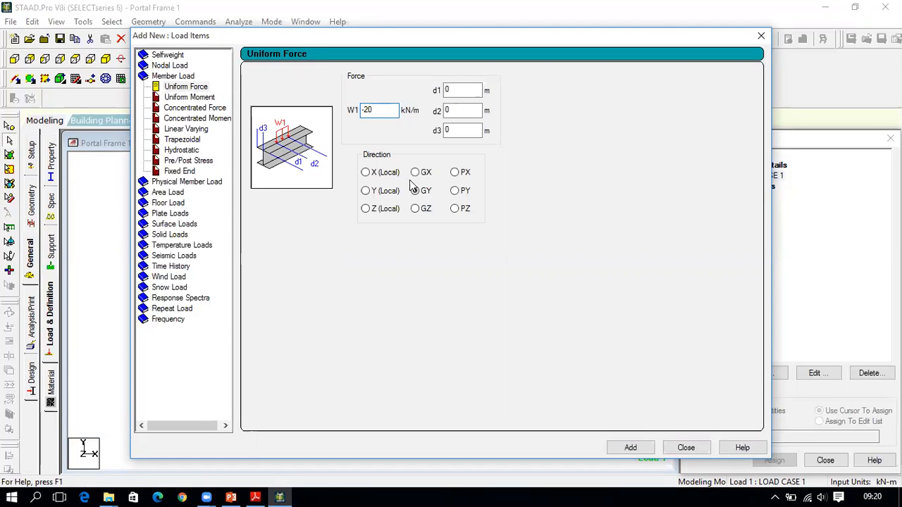
click(632, 448)
click(683, 447)
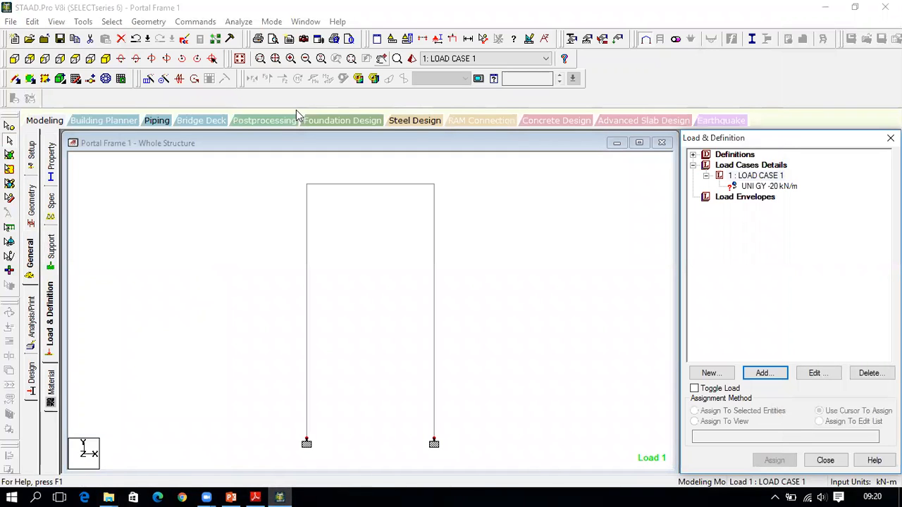
- Sketch horizontal and vertical axis arrows beside joint C on the PDF frame and label them X and Y
key(alt+Tab)
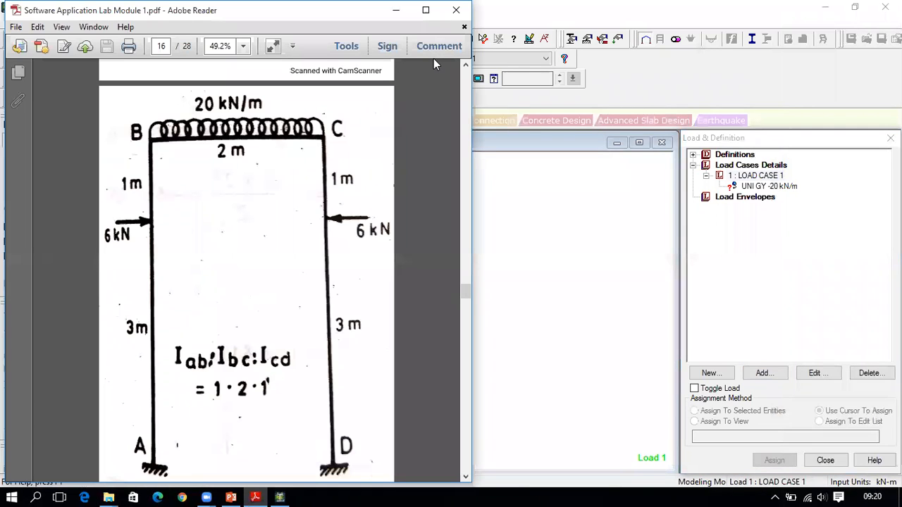
key(alt+Tab)
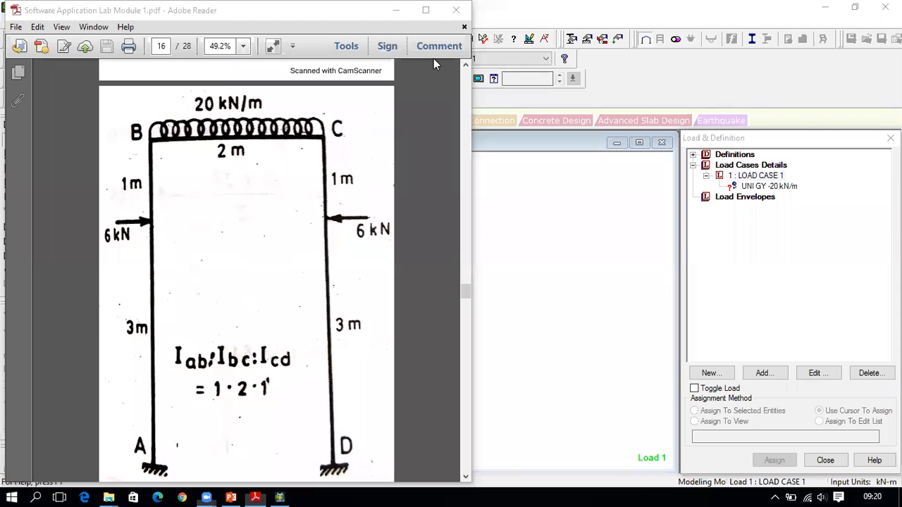
drag(355, 139, 410, 138)
drag(354, 139, 355, 93)
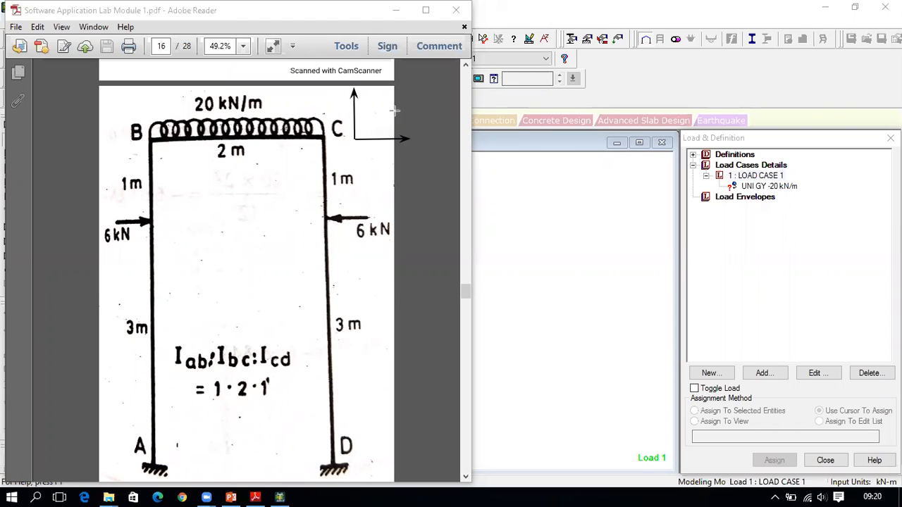
click(416, 145)
text(X)
click(365, 95)
click(365, 94)
text(Y)
- Erase the axis annotations from the PDF sketch and return to the STAAD.Pro model
click(363, 170)
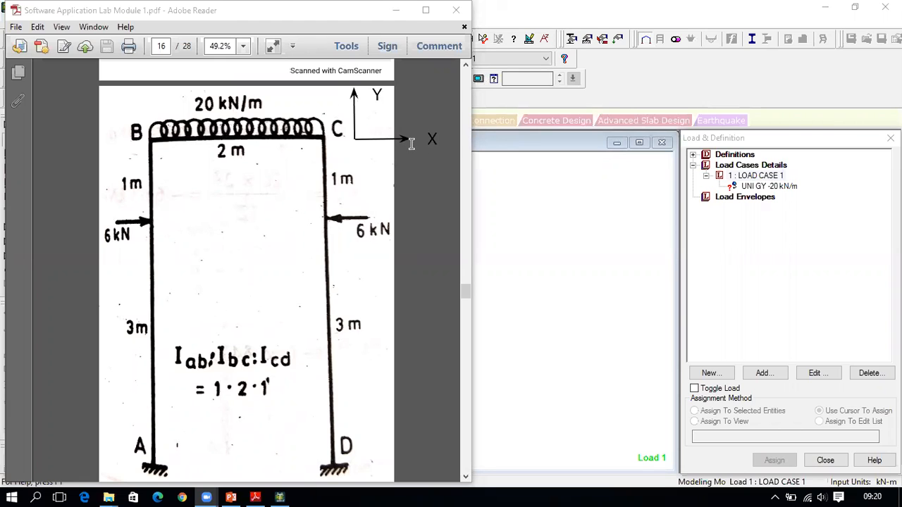
mouse_move(379, 95)
mouse_down()
mouse_move(385, 81)
mouse_move(385, 120)
mouse_move(324, 140)
mouse_up()
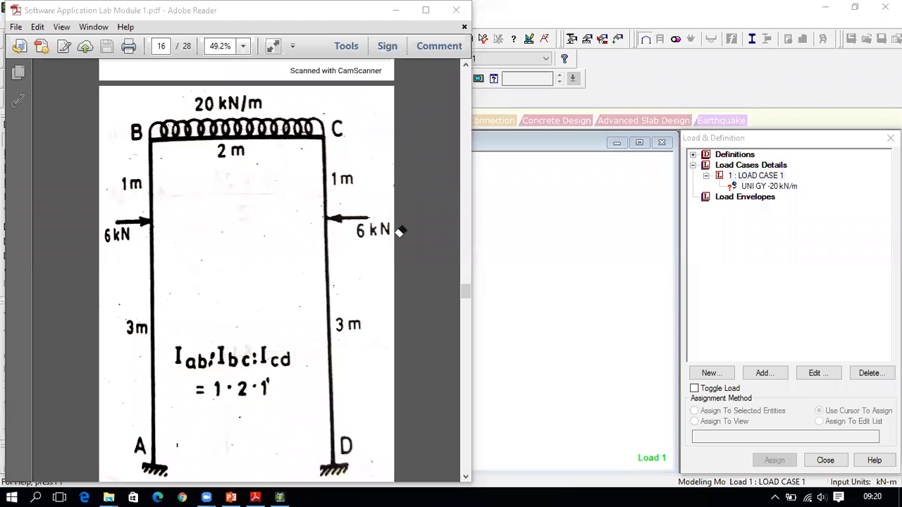
click(621, 51)
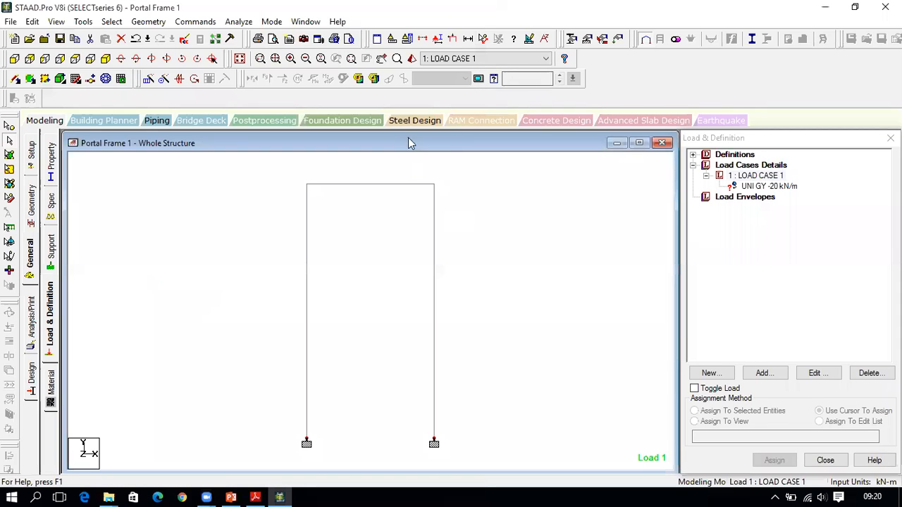
- Add a concentrated member force of 6 kN at d1 3 m in direction GX to LOAD CASE 1, checking the PDF
click(756, 176)
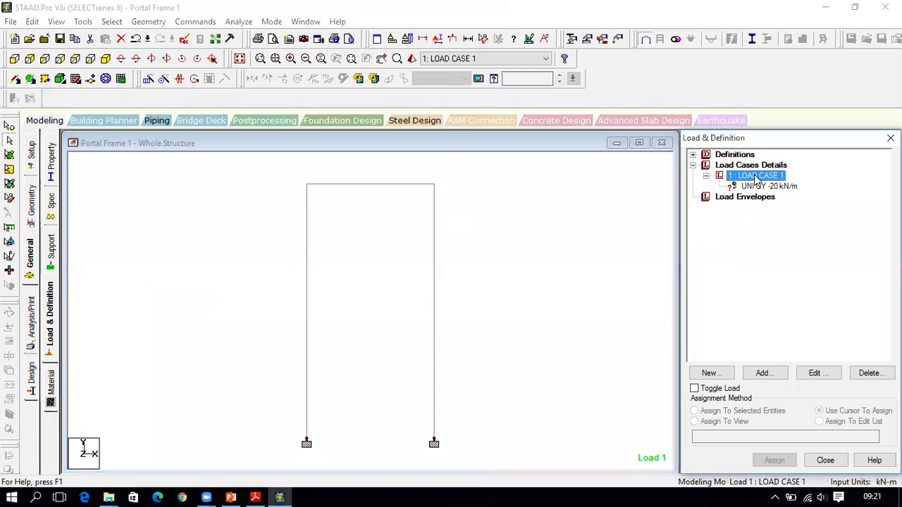
click(764, 372)
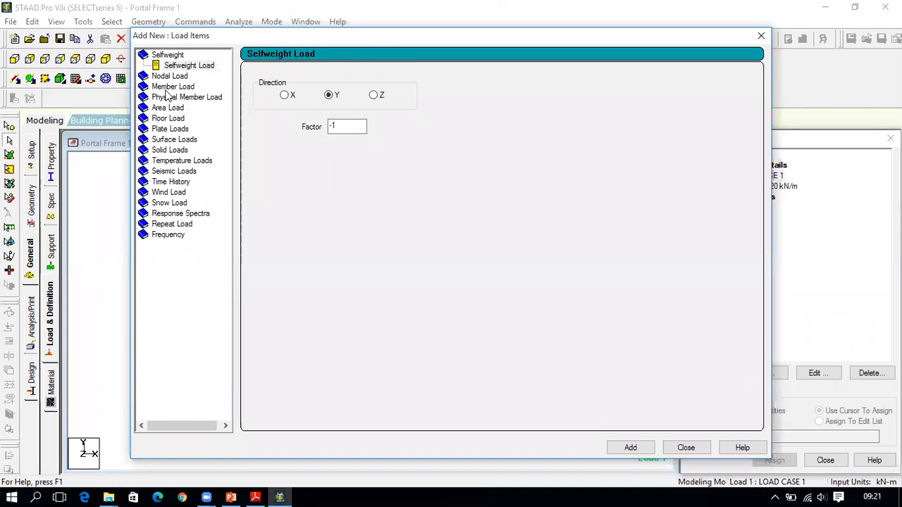
click(166, 88)
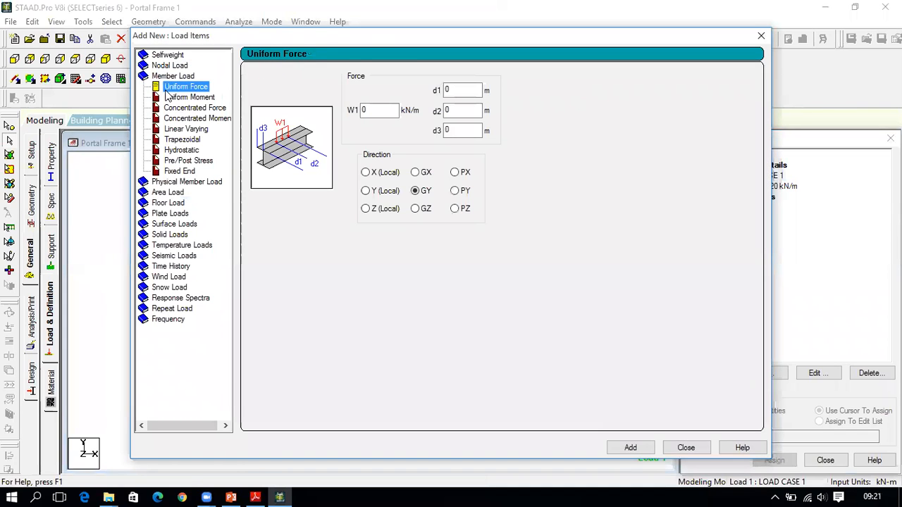
click(169, 109)
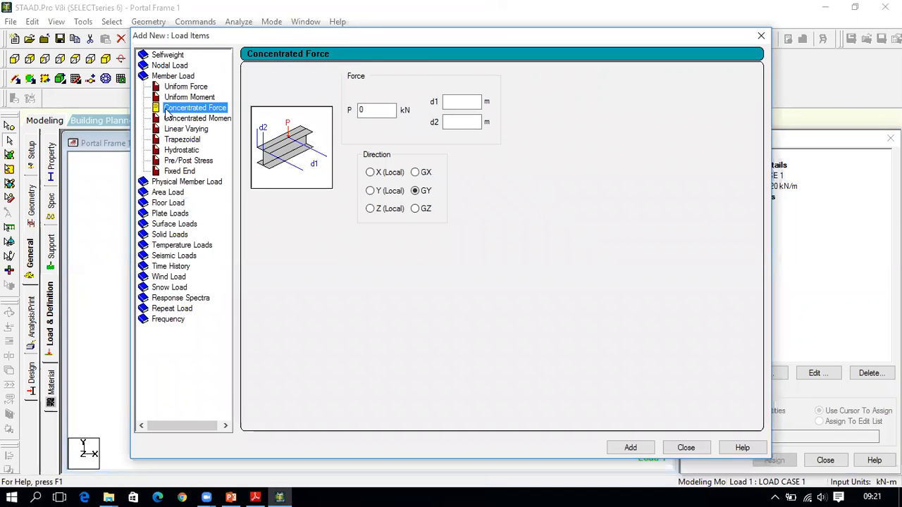
double_click(376, 113)
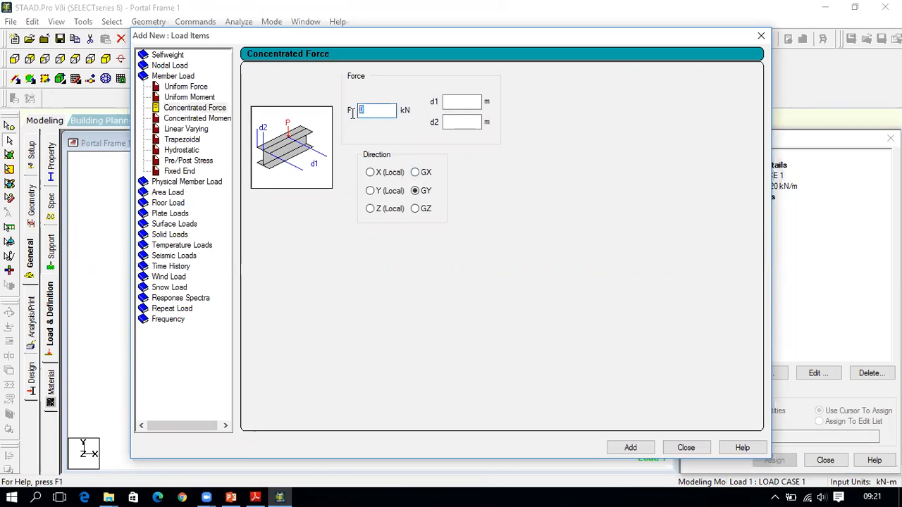
text(6)
click(465, 100)
text(3)
key(Tab)
click(255, 498)
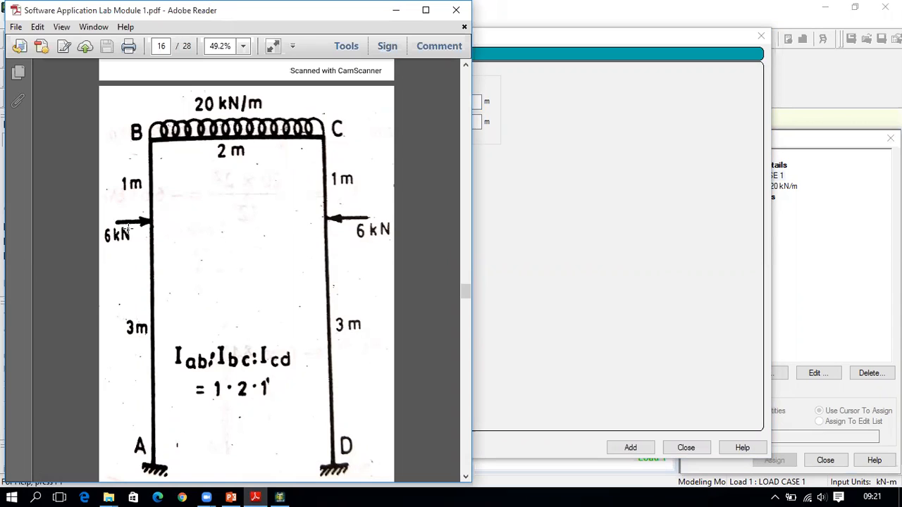
click(280, 497)
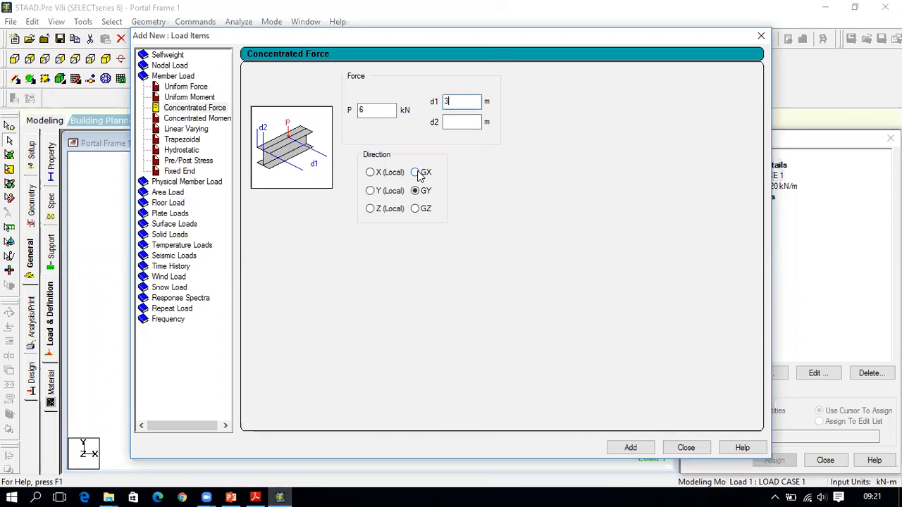
click(415, 173)
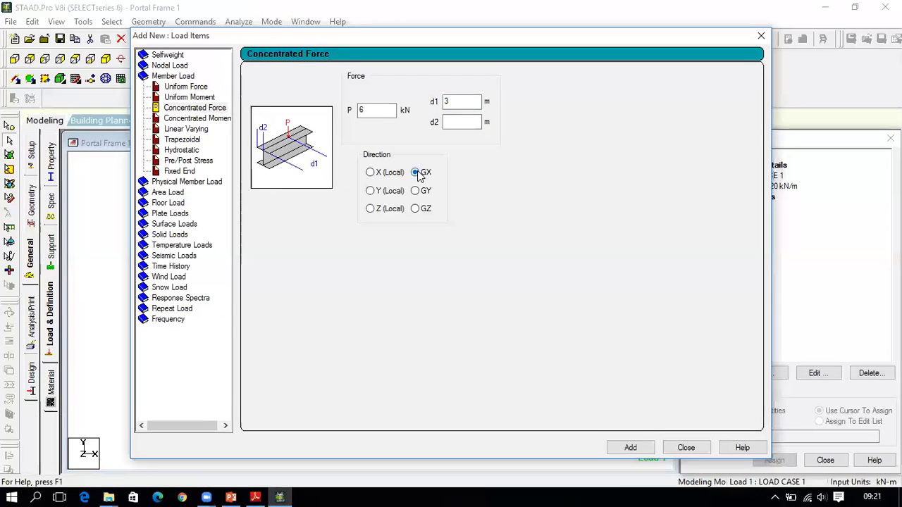
click(629, 449)
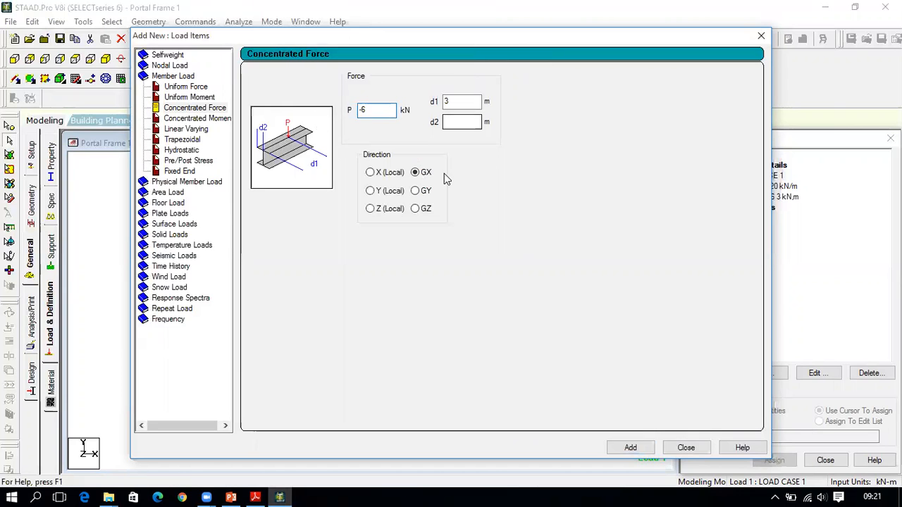
- Add a second concentrated member force of -6 kN at d1 1 m in direction GX, following the PDF, and finish adding load items
double_click(455, 102)
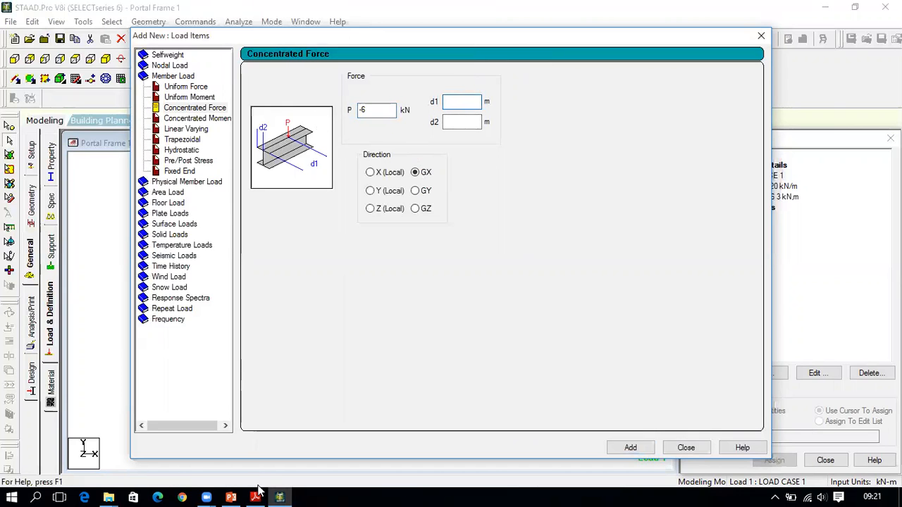
click(255, 497)
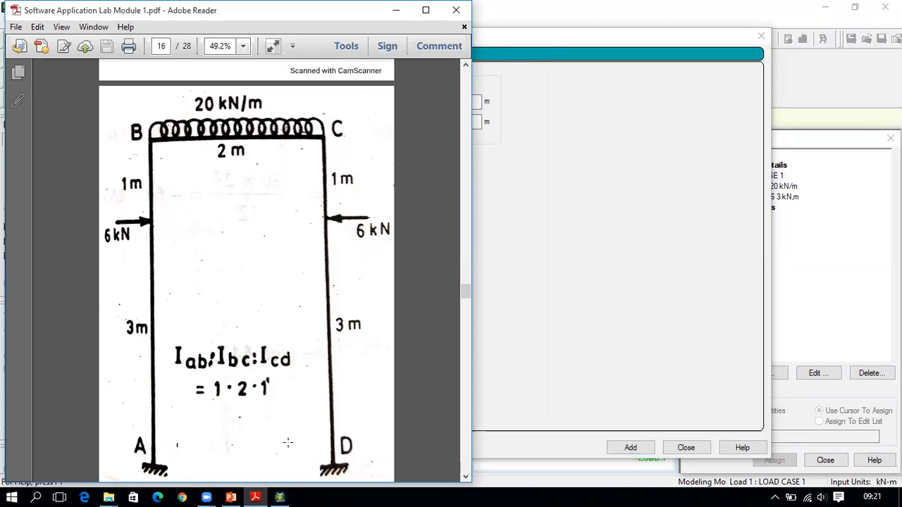
click(279, 497)
click(444, 102)
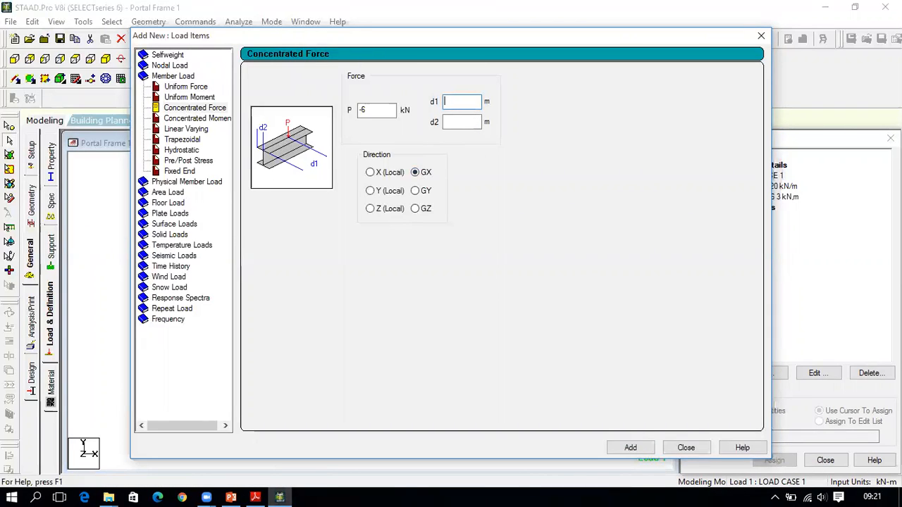
click(626, 448)
click(685, 448)
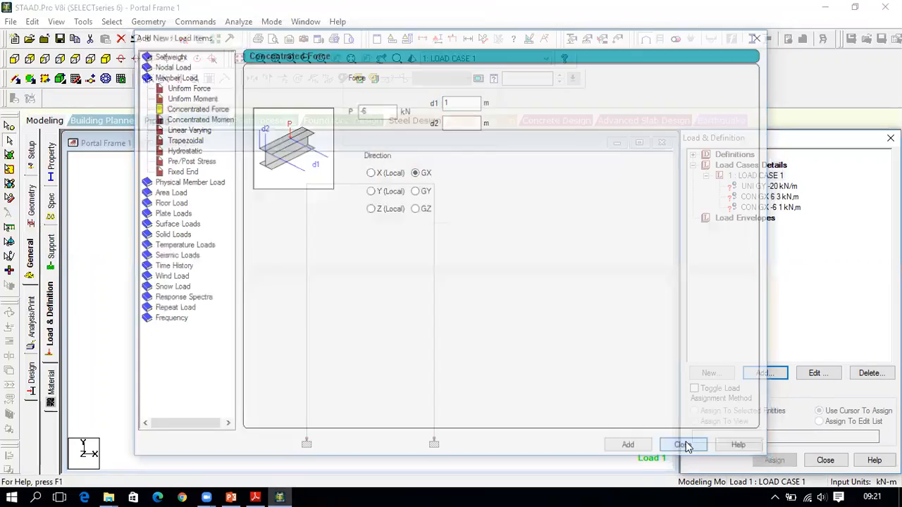
- Assign the -20 kN/m uniform load to the frame's horizontal beam using the cursor method
click(747, 186)
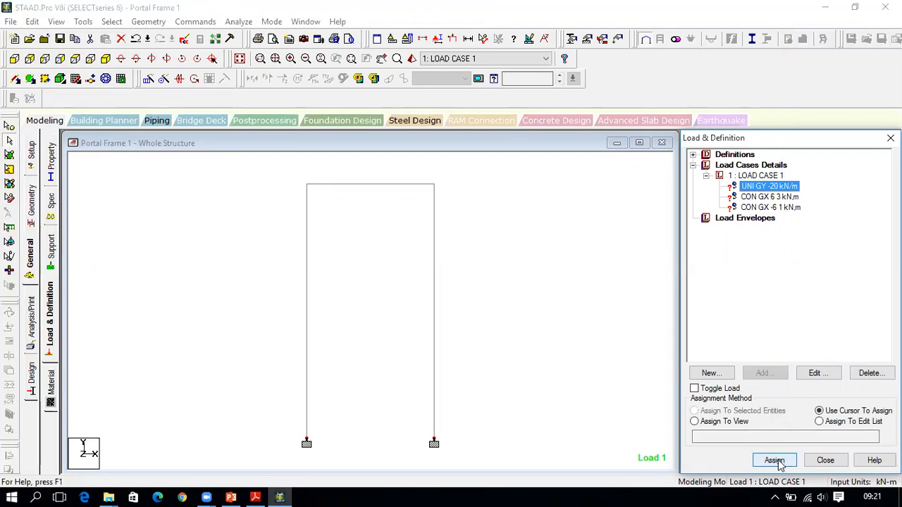
click(779, 463)
click(390, 185)
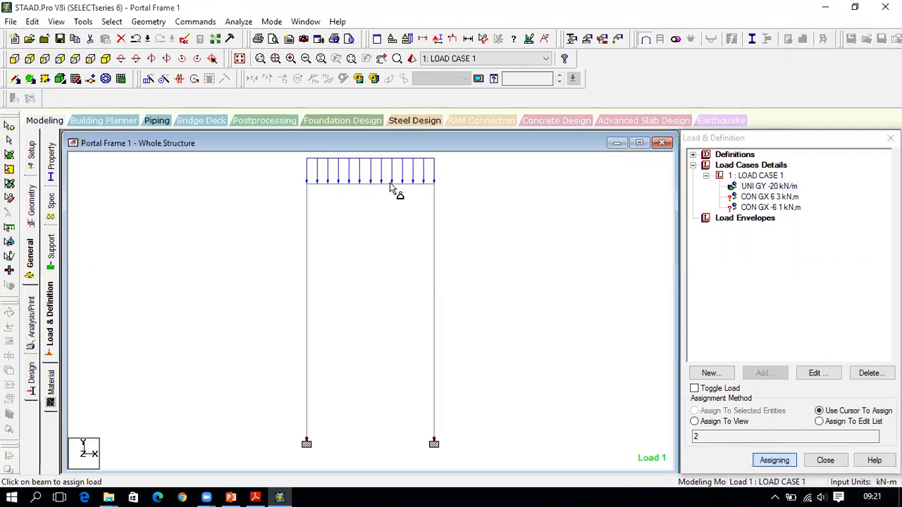
- Assign the 6 kN concentrated force to the left column and the -6 kN force to the right column
click(775, 197)
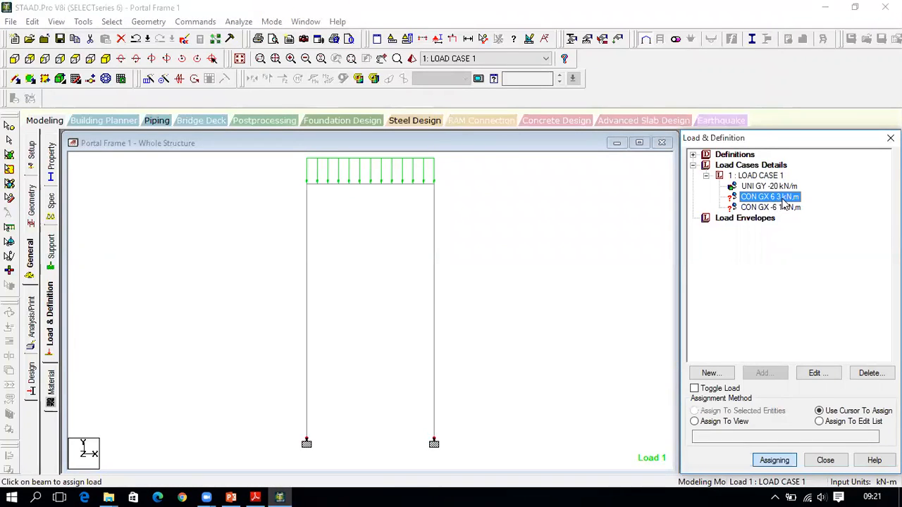
click(305, 289)
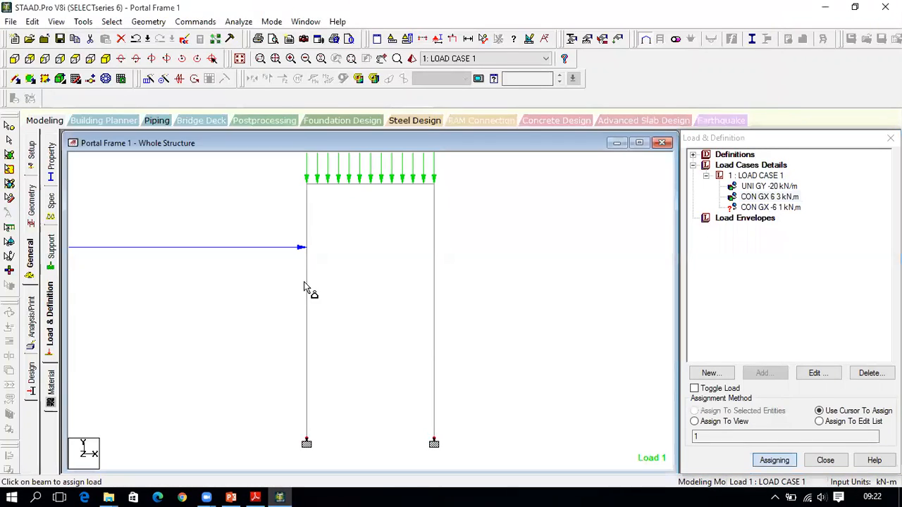
click(751, 210)
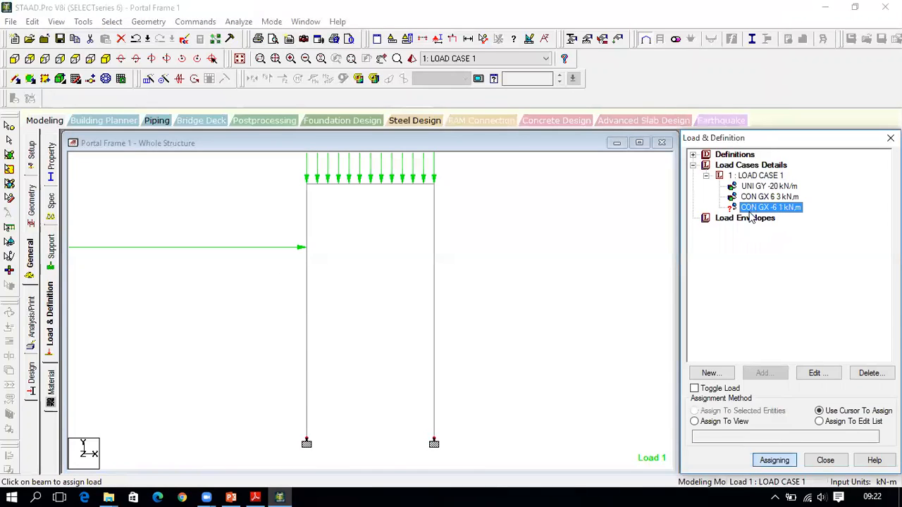
click(436, 267)
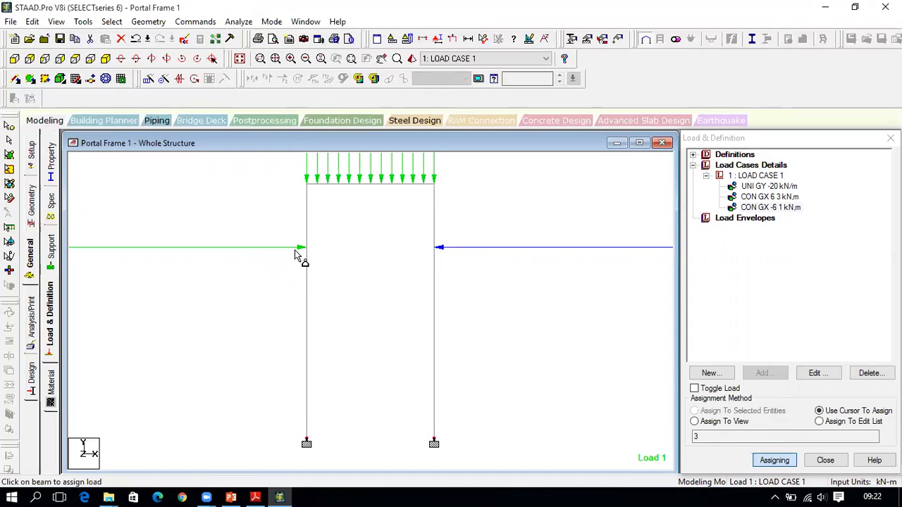
click(824, 460)
- Display the loads in the maximized structure view and enable the Load Values labels
click(638, 143)
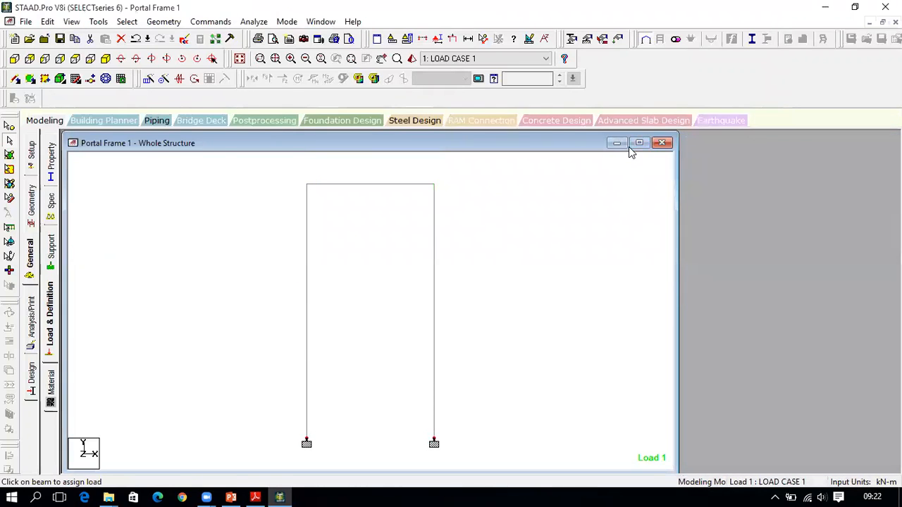
click(454, 40)
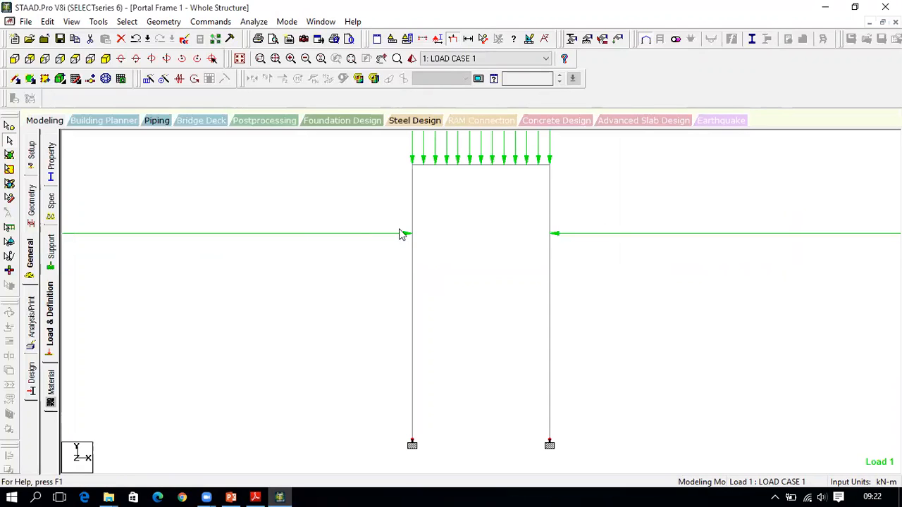
right_click(277, 261)
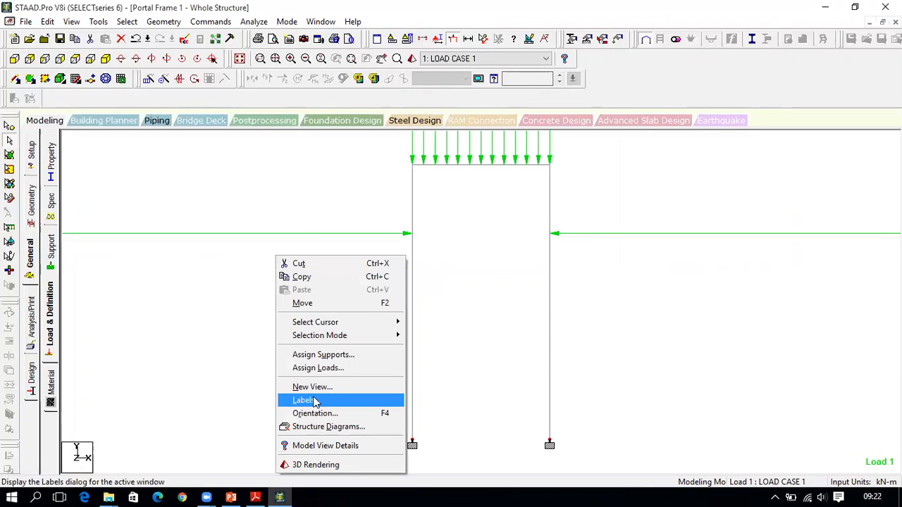
right_click(175, 341)
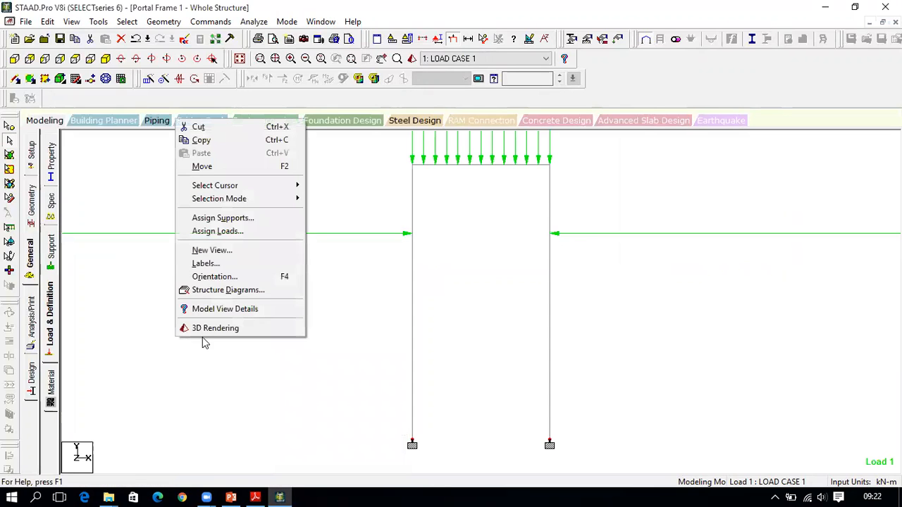
click(230, 267)
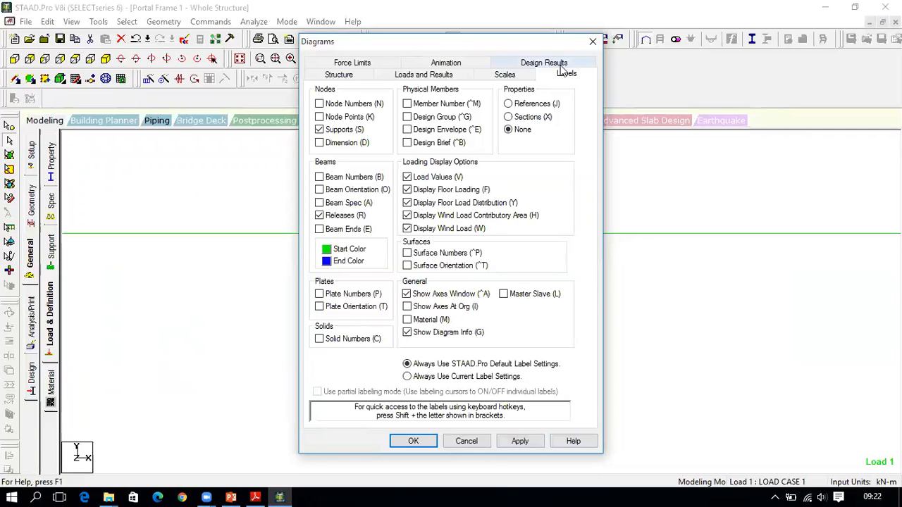
- Set the point force load scale to 20 kN per m, increase the distributed force scale and apply the diagram settings
click(518, 76)
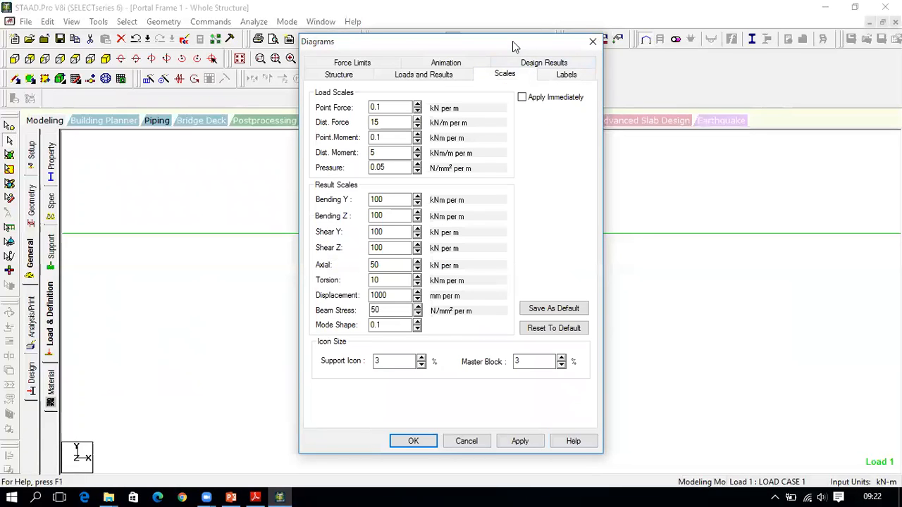
drag(512, 42, 298, 97)
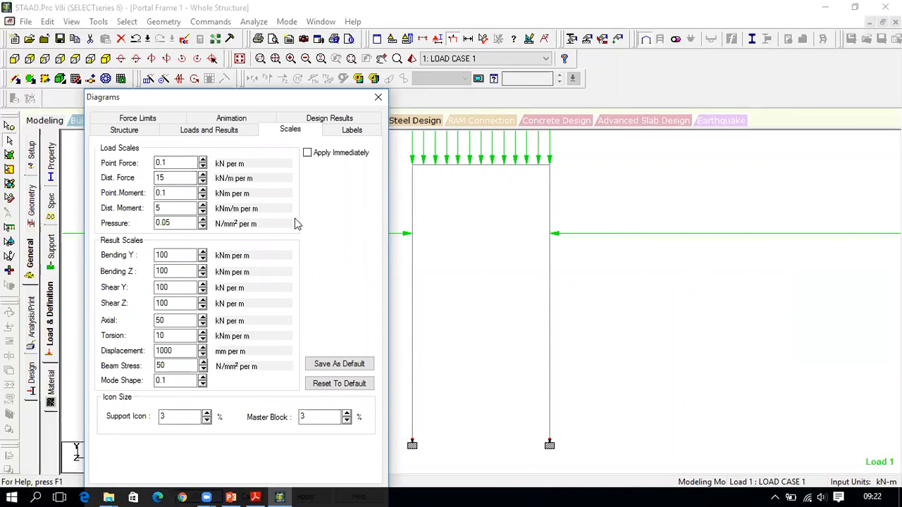
double_click(176, 163)
text(20)
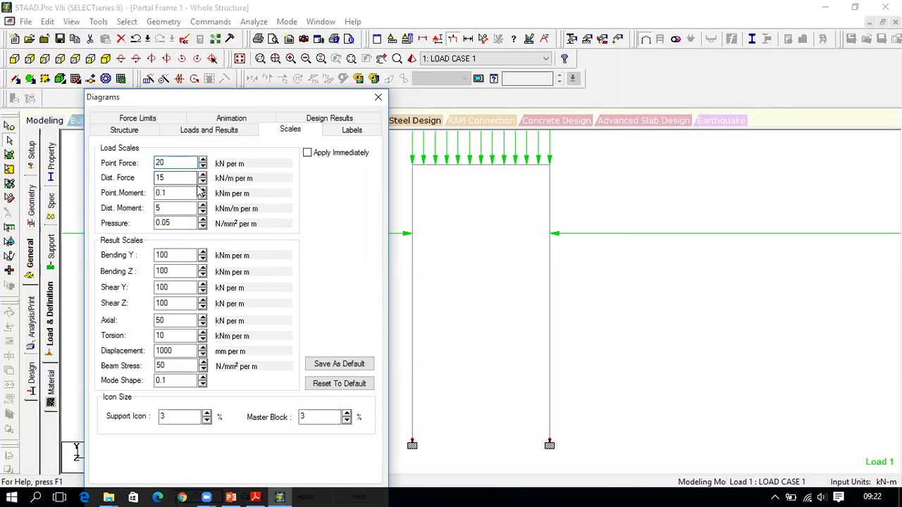
double_click(175, 223)
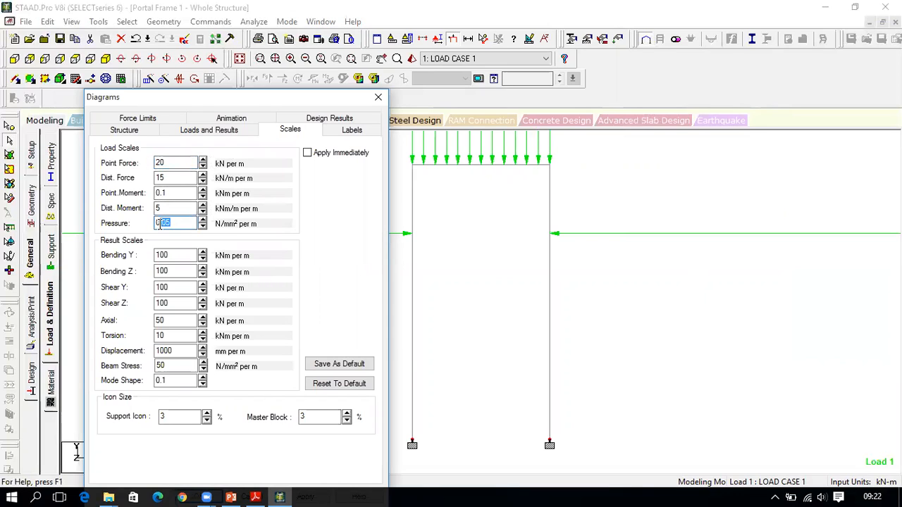
double_click(167, 177)
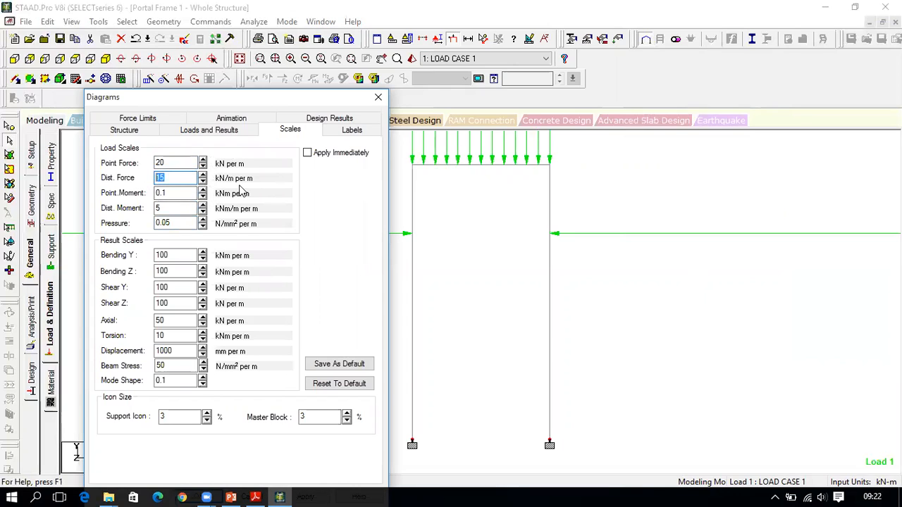
text(5)
drag(193, 96, 194, 25)
click(321, 427)
click(201, 425)
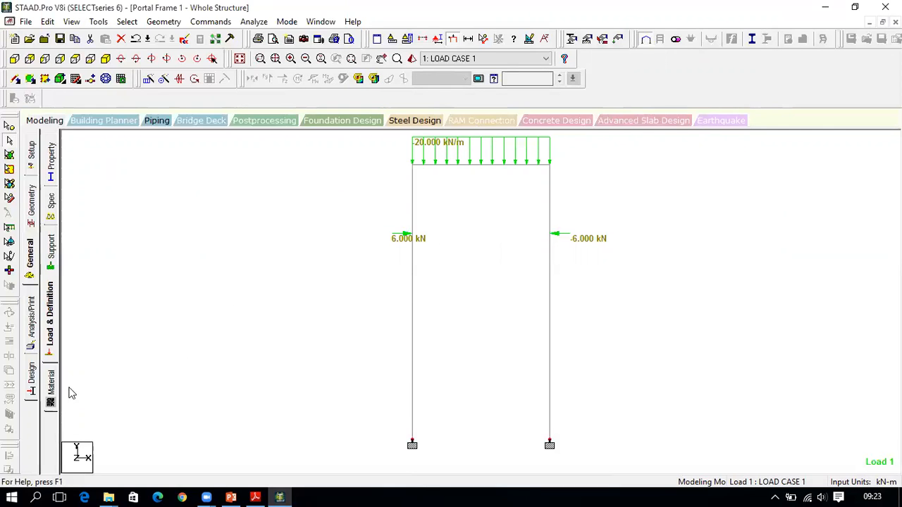
- Add a Perform Analysis command with the No Print option to the structure's analysis commands
click(34, 334)
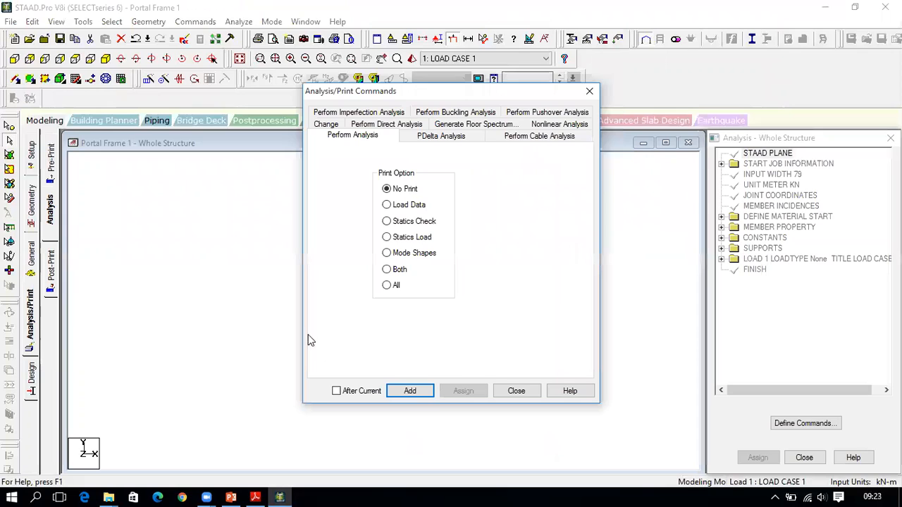
click(421, 396)
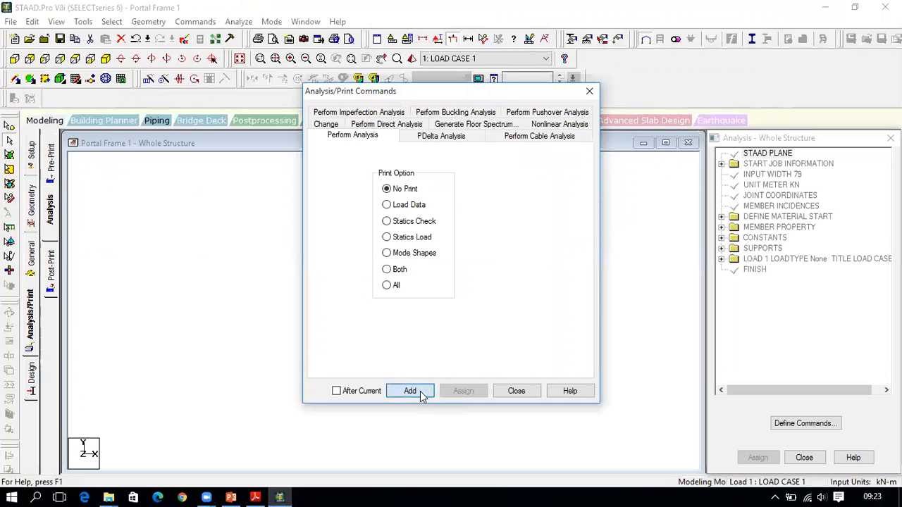
click(515, 395)
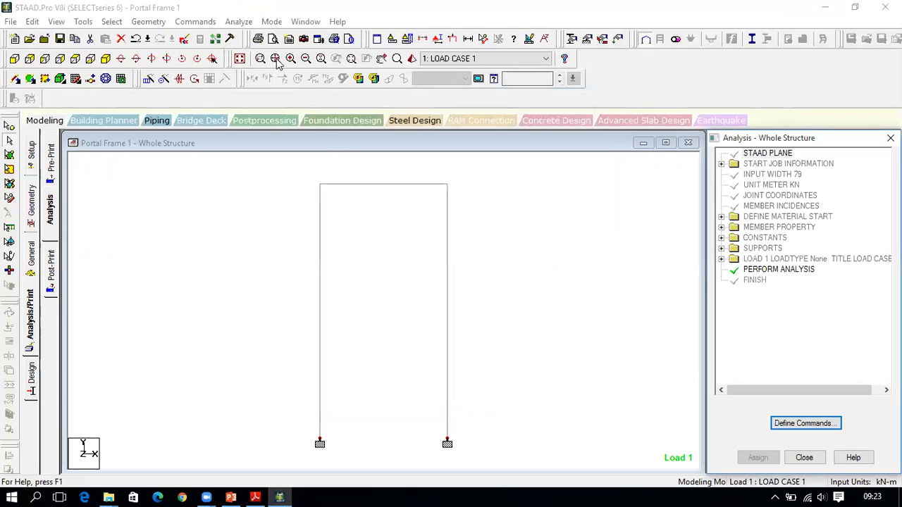
- Run the analysis of the portal frame, saving the modified structure first
click(239, 21)
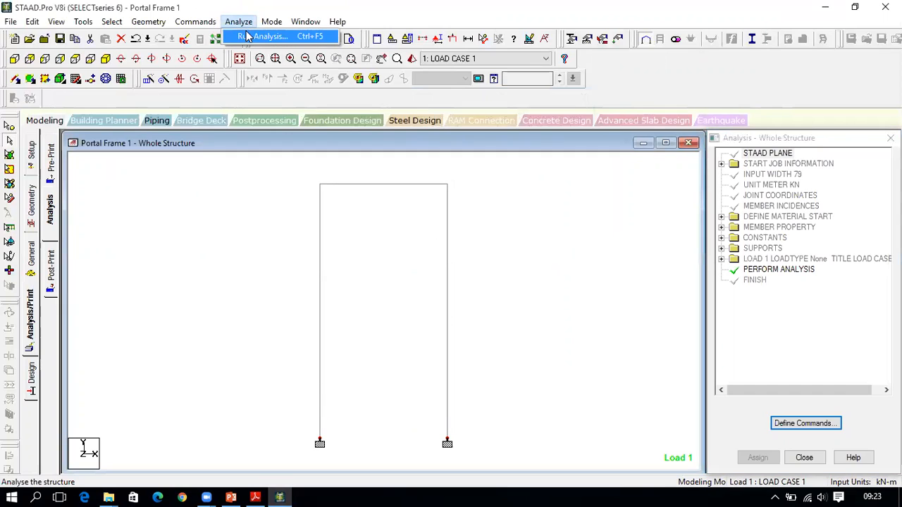
click(246, 37)
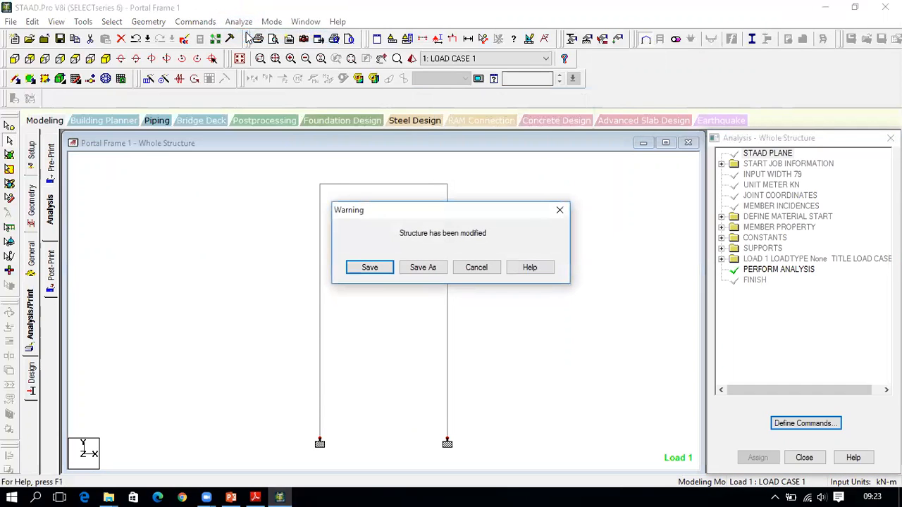
click(367, 269)
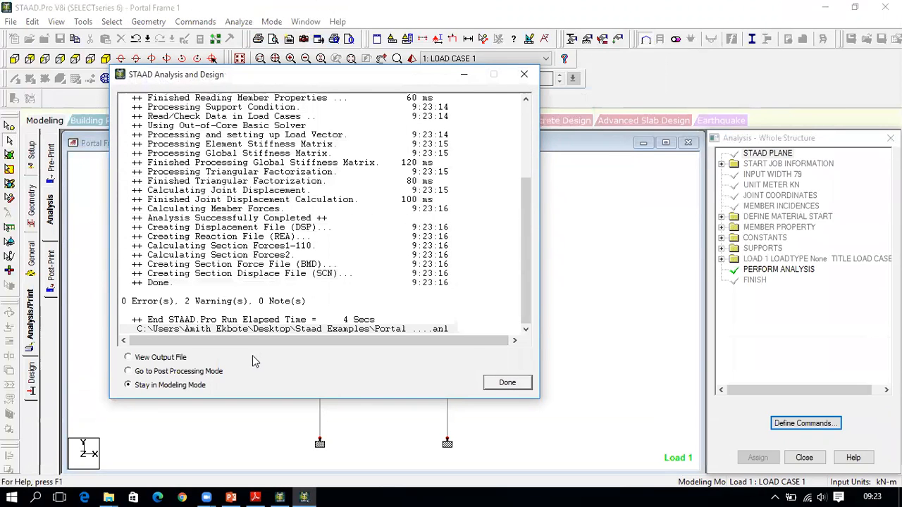
- Finish the analysis run by going to Post Processing Mode with LOAD CASE 1 selected for the results
click(177, 374)
click(507, 384)
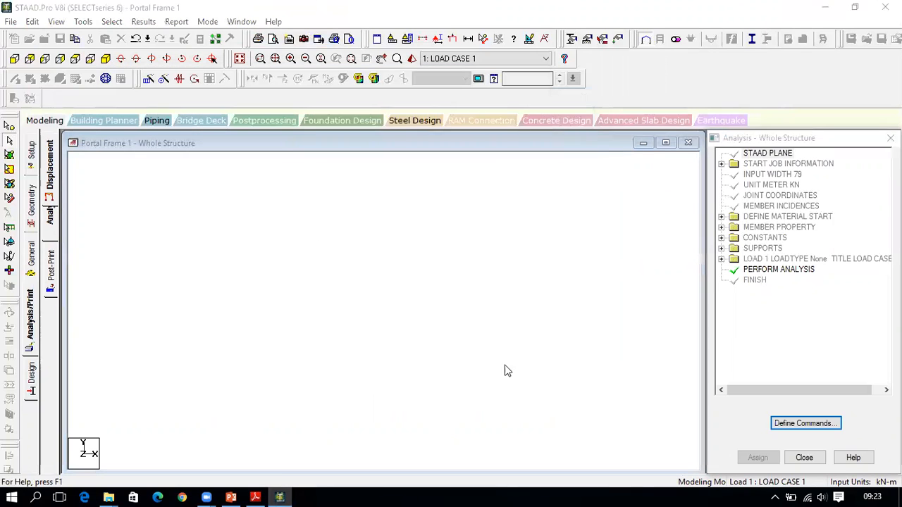
click(508, 238)
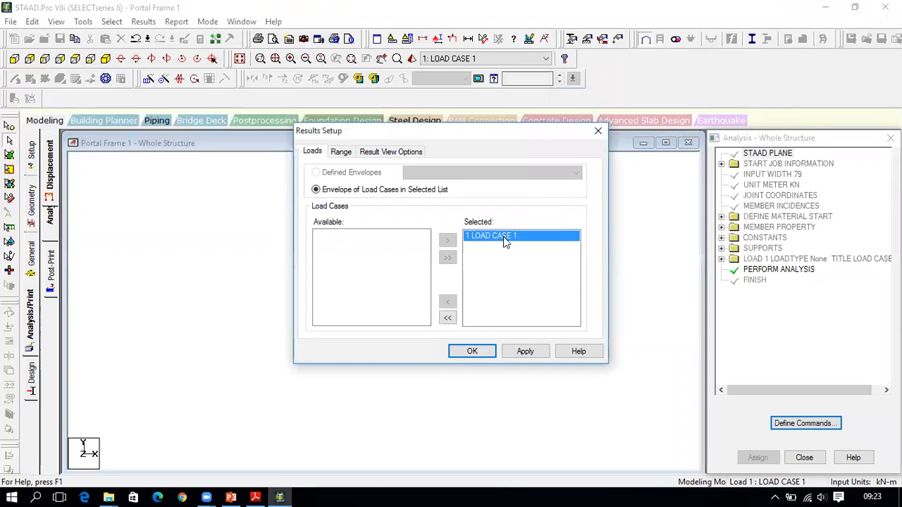
click(472, 351)
click(442, 146)
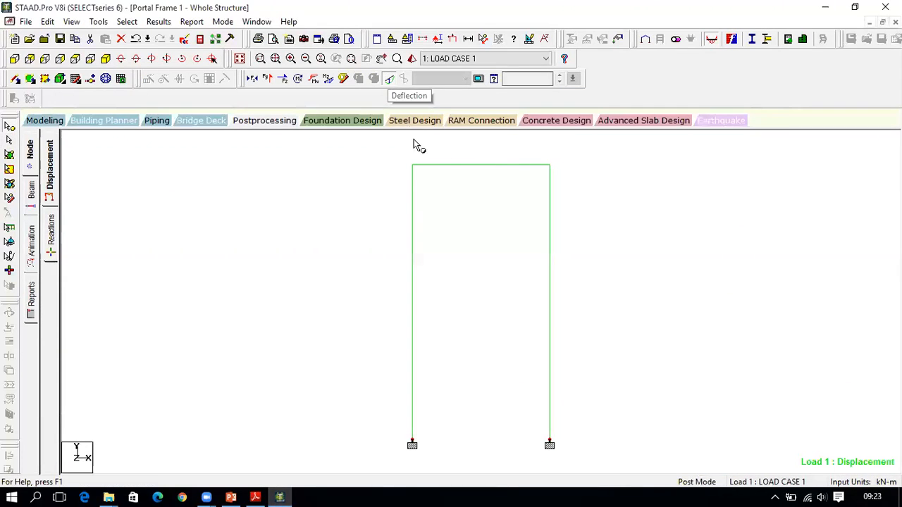
- Enable automatic scaling in the result view options for Displacement/Deflection, Shear and Bending
click(392, 80)
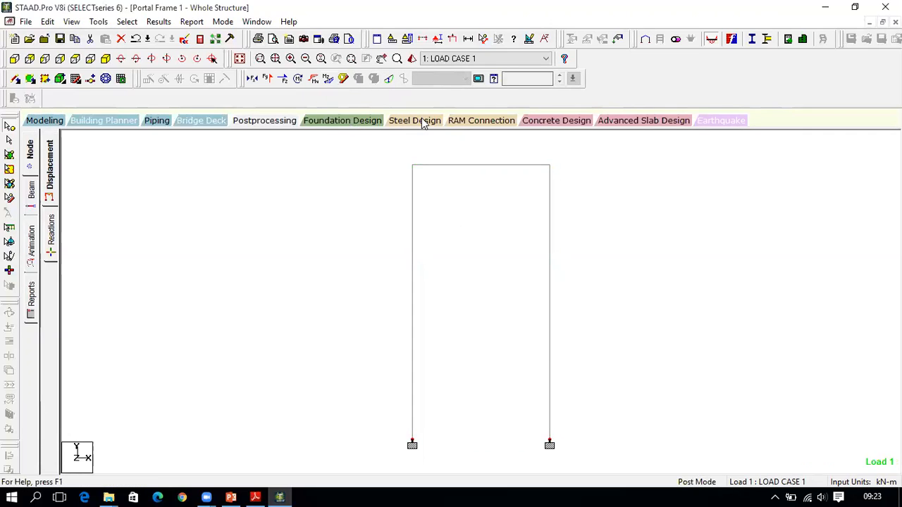
click(495, 81)
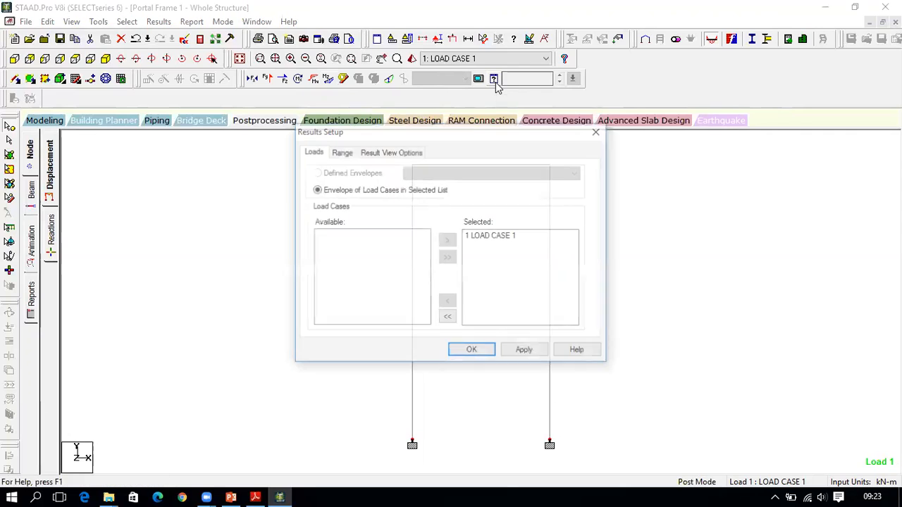
click(371, 152)
click(360, 208)
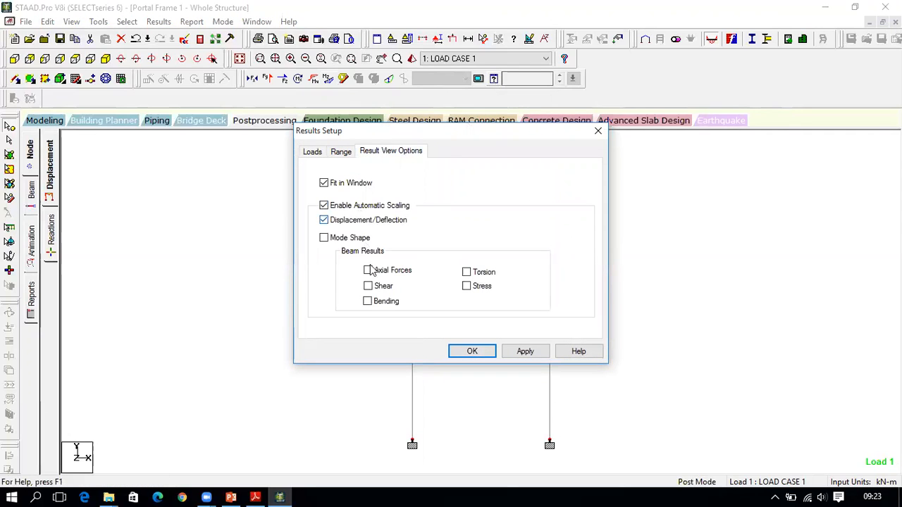
click(368, 286)
click(367, 300)
click(472, 352)
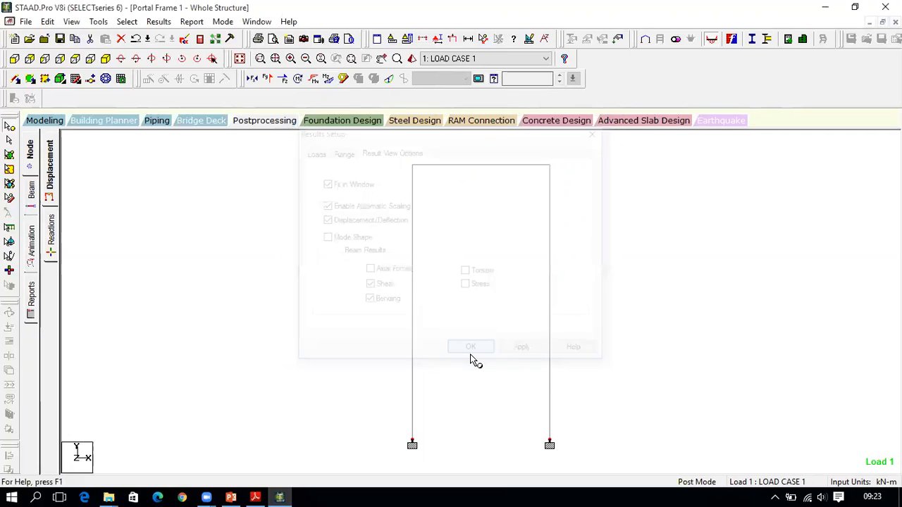
- Display the frame's deflected shape together with its Bending Z and Shear Y diagrams
click(389, 80)
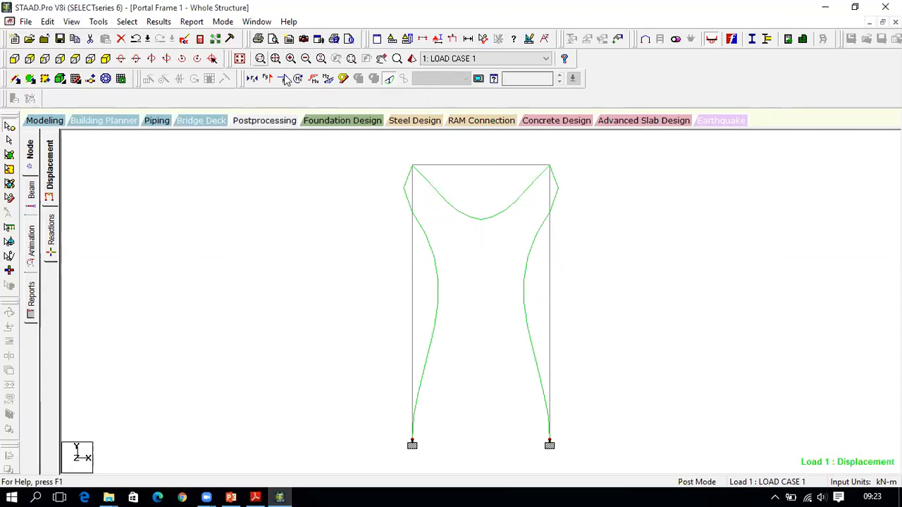
click(328, 79)
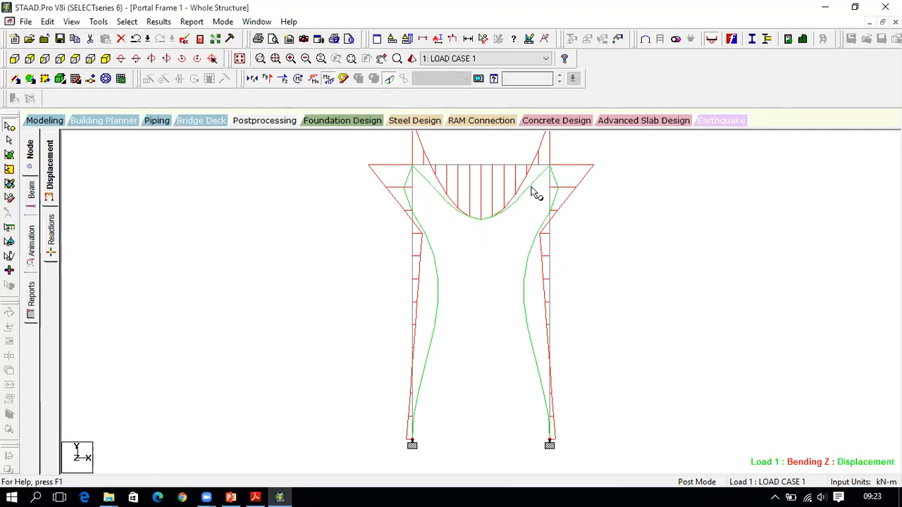
click(269, 80)
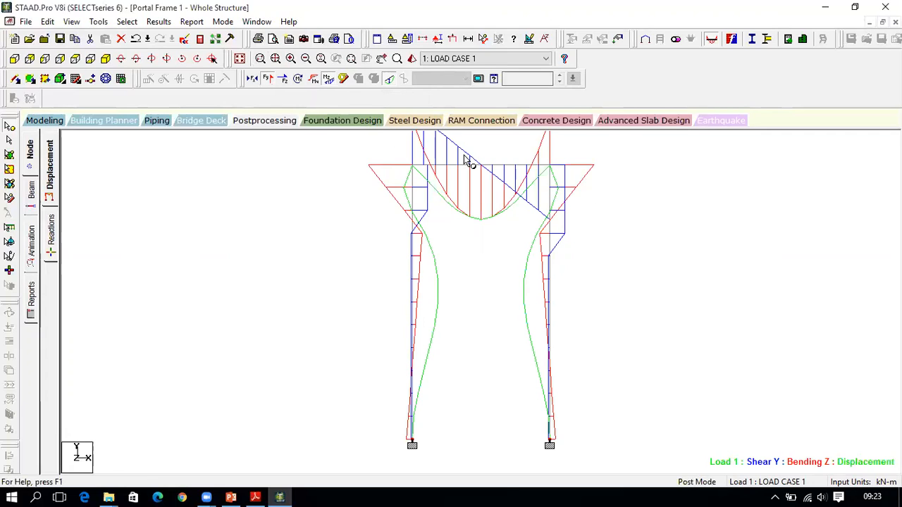
- Annotate the beam results with bending and shear values at ends and mid point, plus the max resultant displacement
click(158, 23)
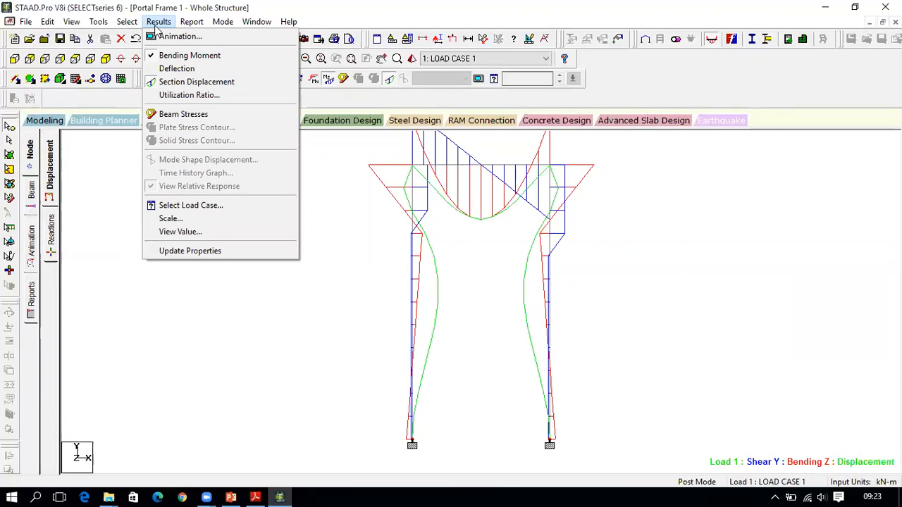
click(180, 232)
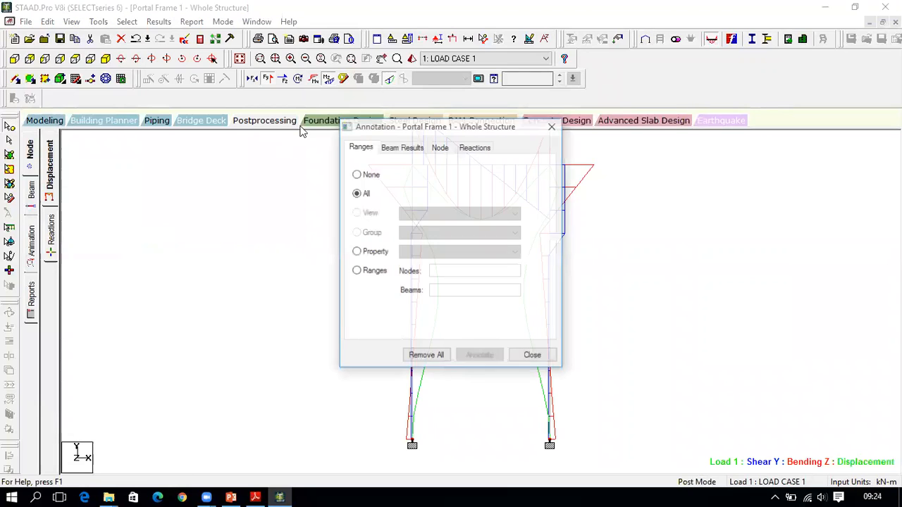
click(392, 148)
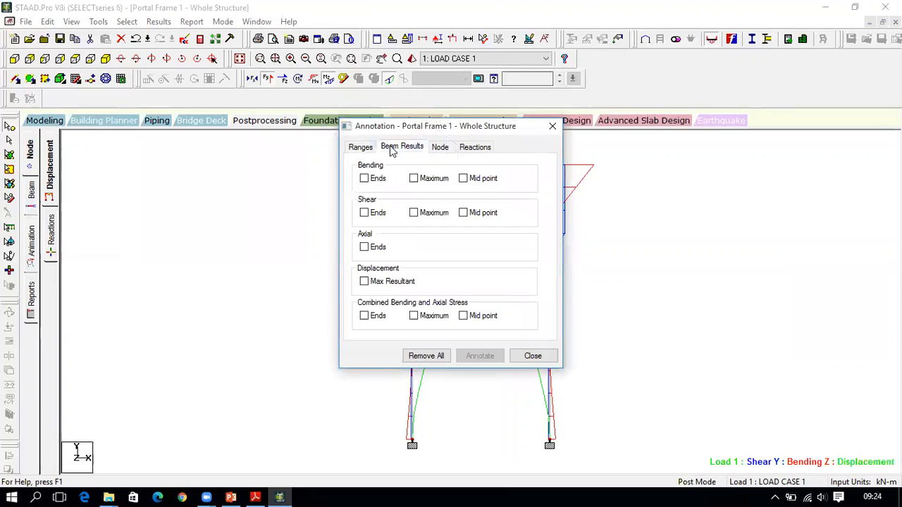
click(365, 179)
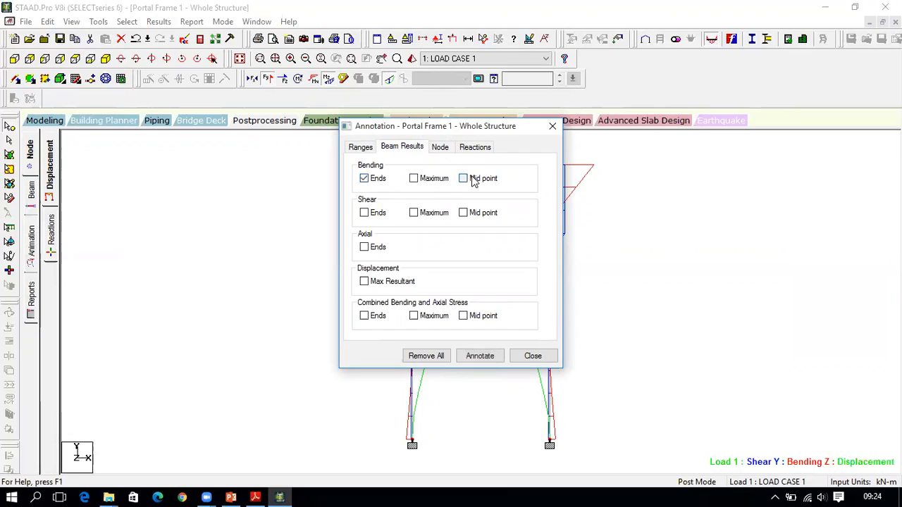
click(364, 213)
click(463, 213)
click(480, 357)
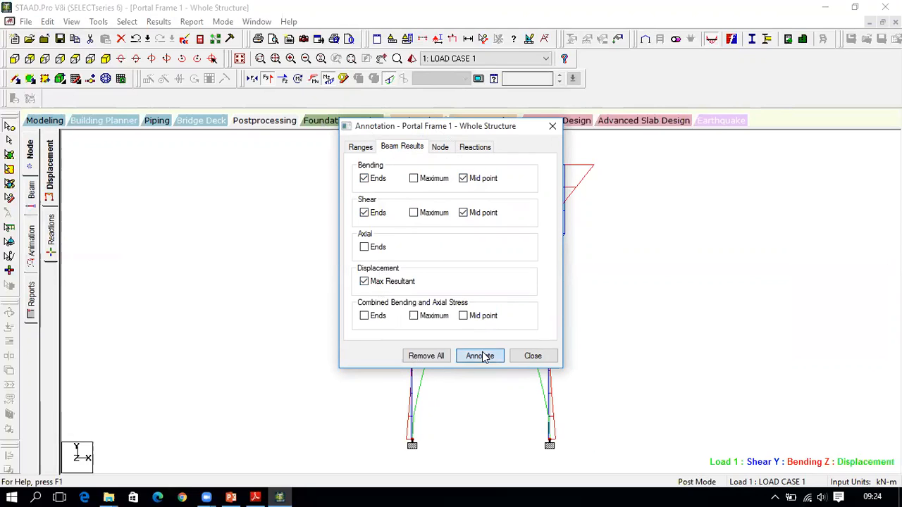
click(532, 356)
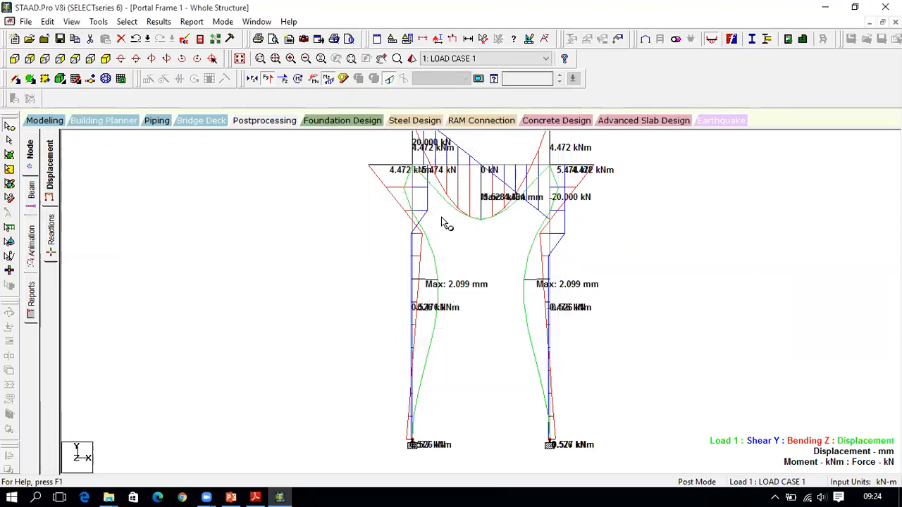
- Hide the deflection and shear diagrams, leaving only Bending Z, and reduce the size of the moment diagram
click(392, 81)
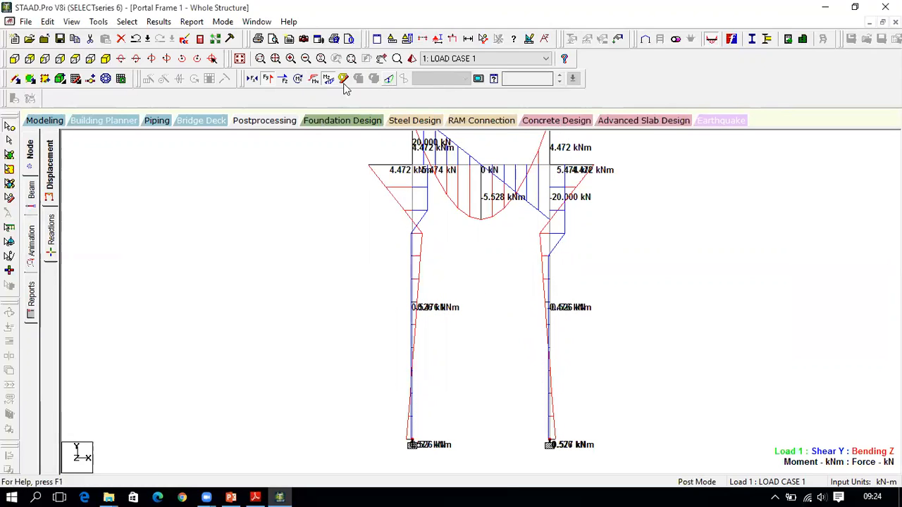
click(277, 80)
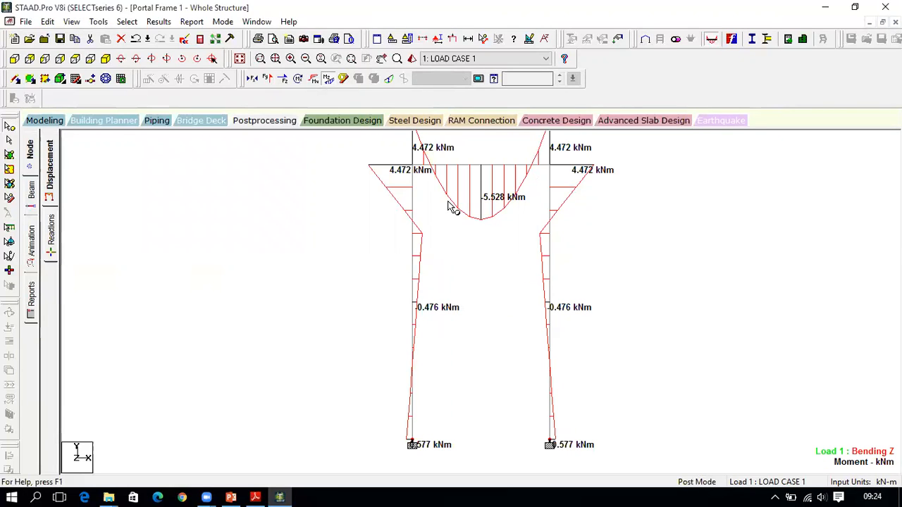
scroll(445, 218, down, 2)
scroll(445, 224, down, 2)
scroll(445, 224, up, 1)
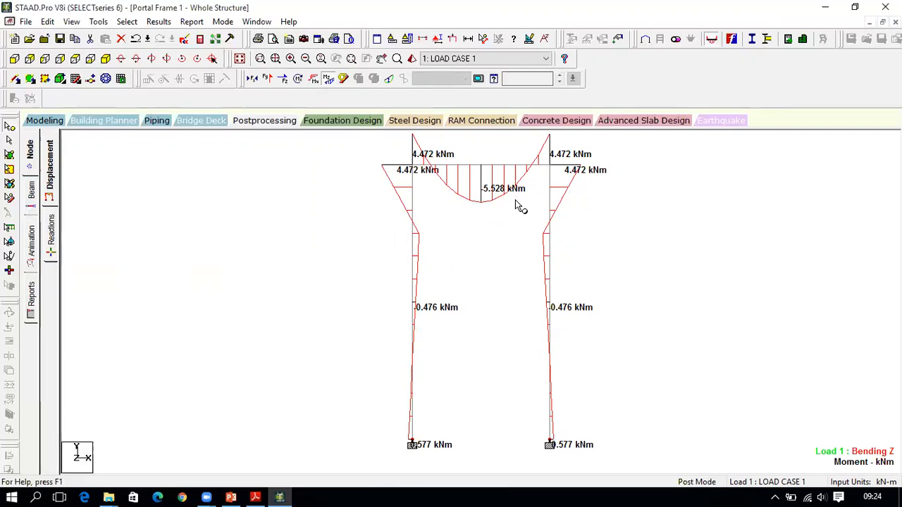
- Switch to the PDF in Adobe Reader and compare its enlarged B.M. diagram with the frame's bending results, then return to STAAD.Pro
click(256, 495)
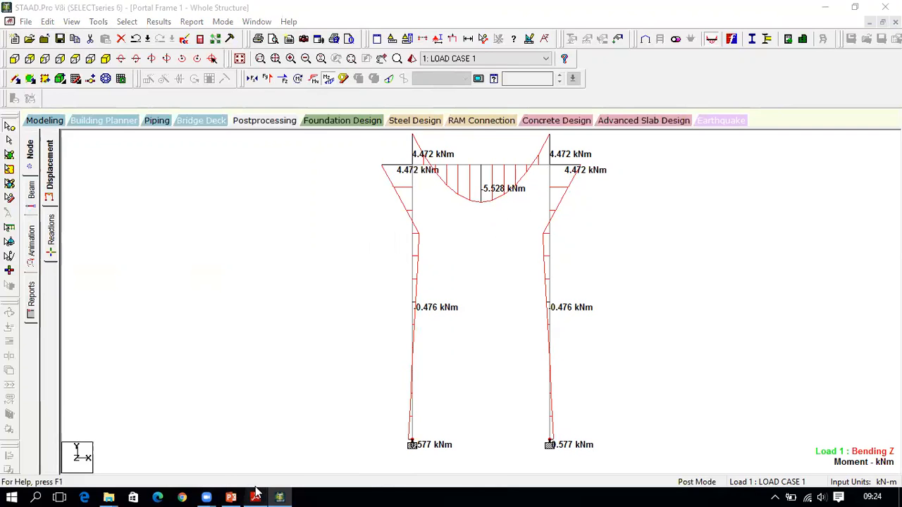
scroll(258, 298, down, 5)
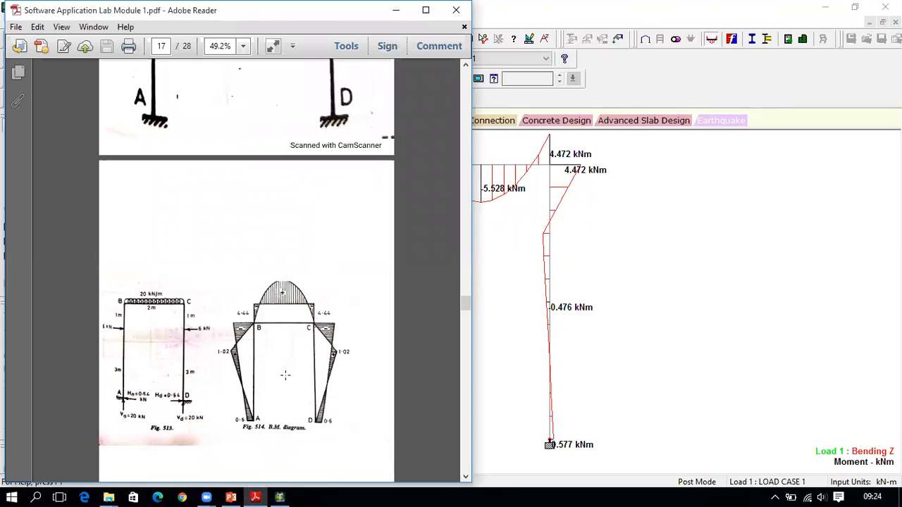
ctrl+scroll(285, 375, up, 3)
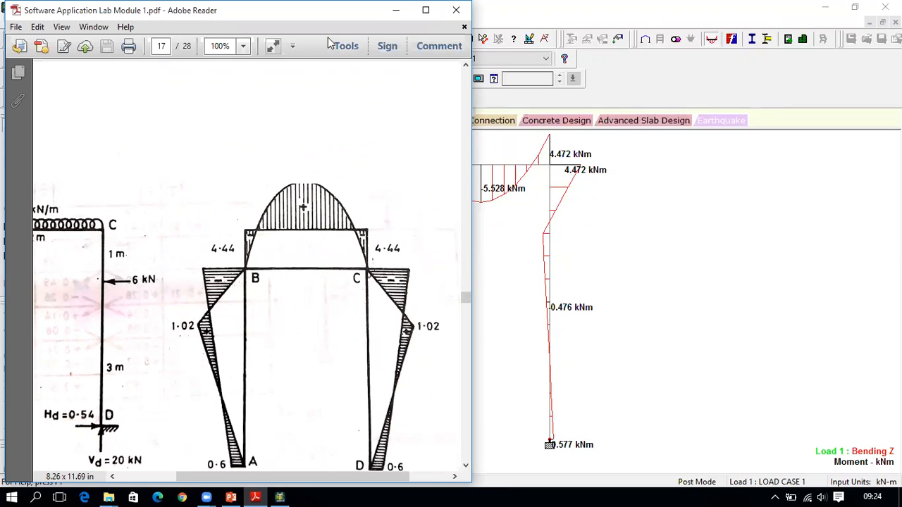
drag(330, 37, 328, 37)
drag(189, 11, 57, 11)
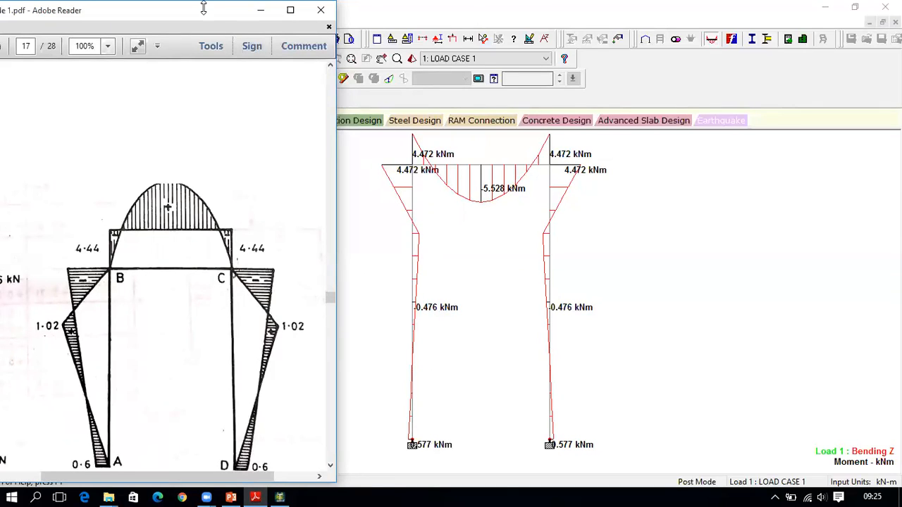
drag(197, 8, 196, 7)
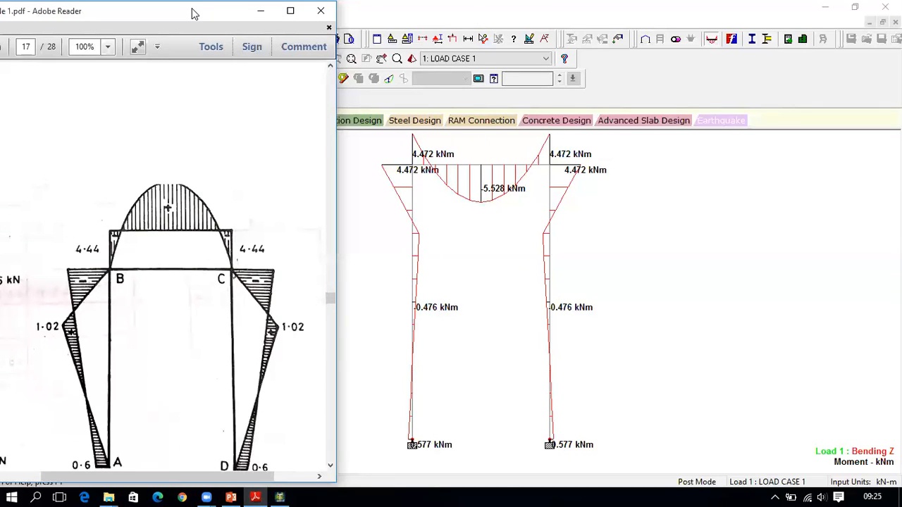
drag(195, 13, 325, 13)
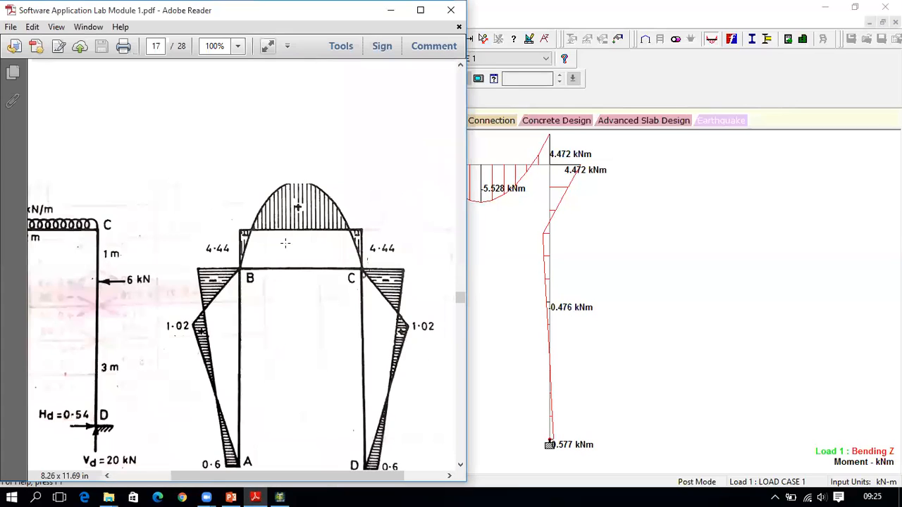
click(256, 497)
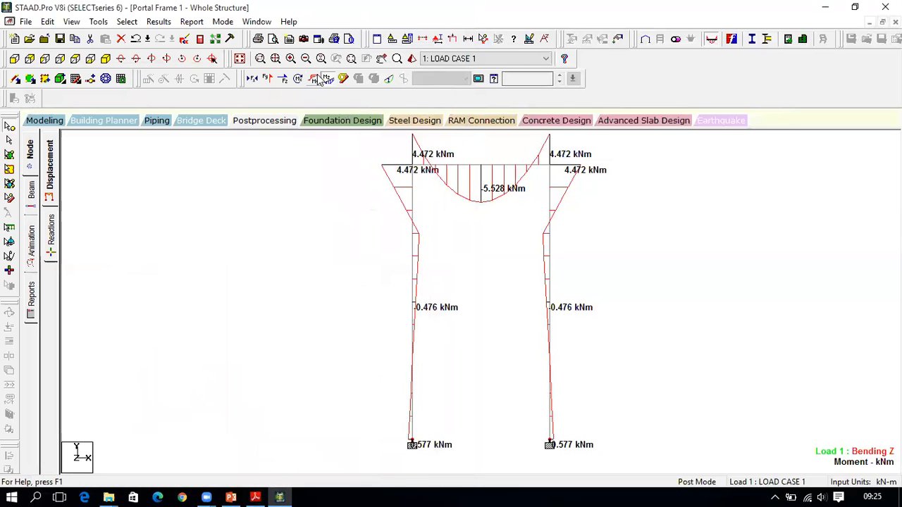
- Examine the frame's Shear Y diagram and its deflected shape one at a time, hiding each after viewing
click(273, 82)
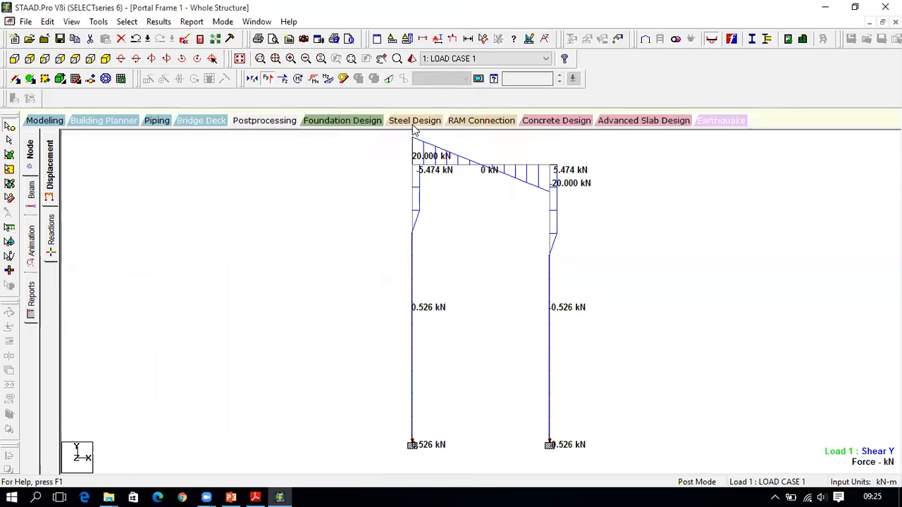
click(267, 79)
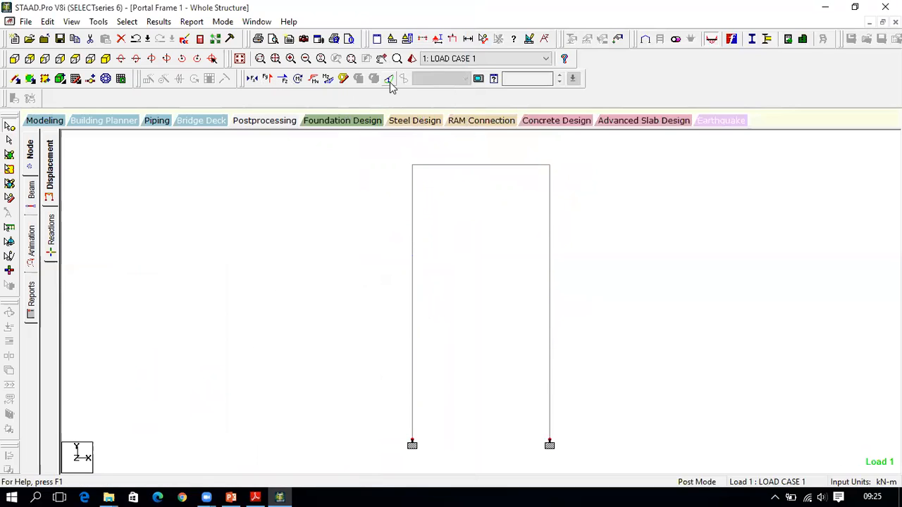
click(390, 79)
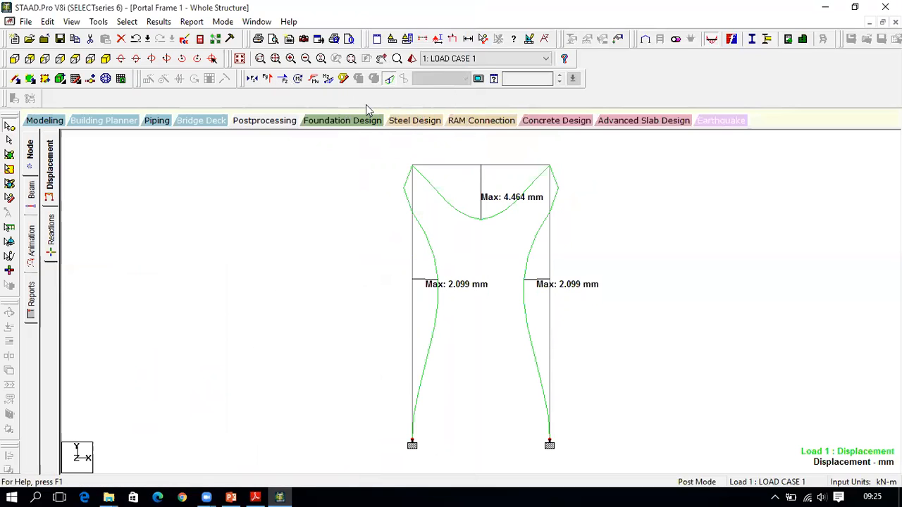
click(388, 80)
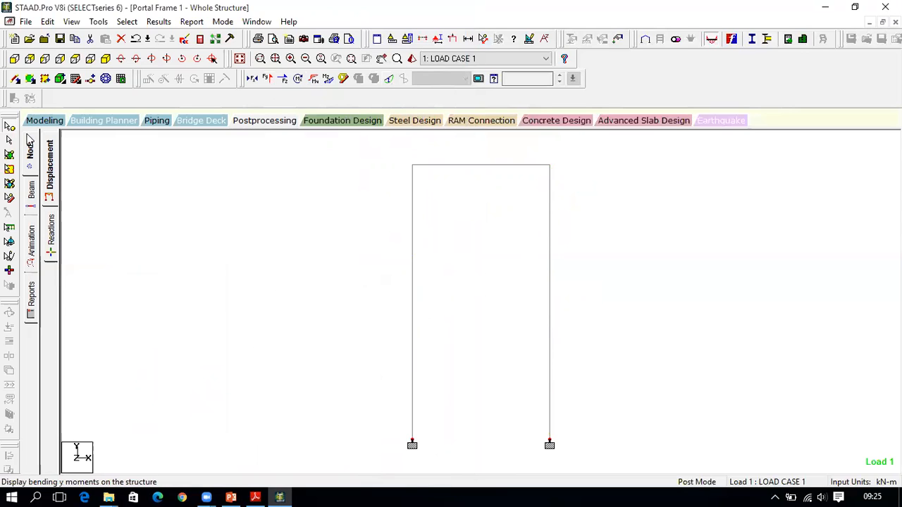
- Return to Modeling mode and display the assigned loads on the frame
click(43, 121)
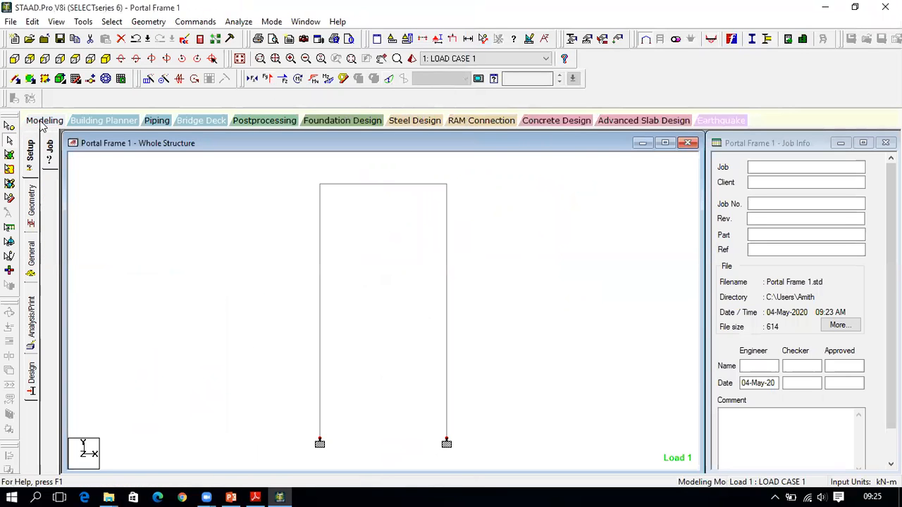
click(453, 39)
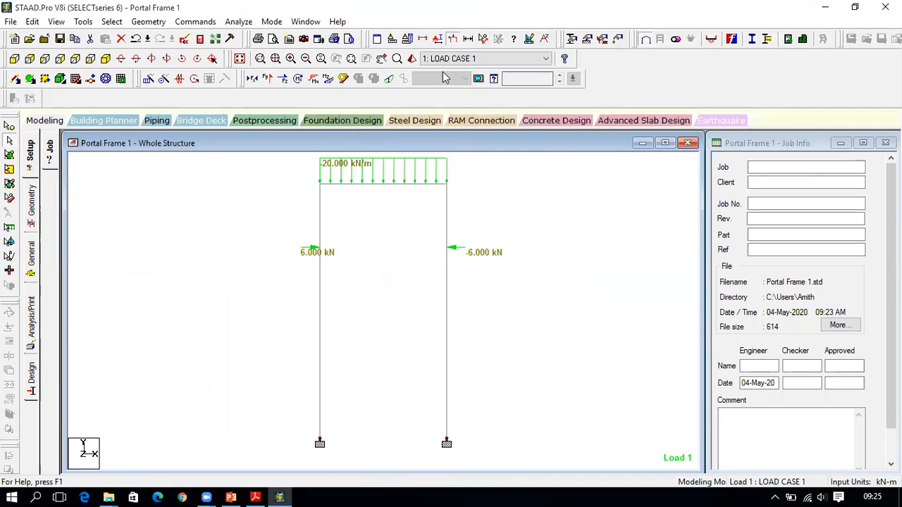
- Display the member dimensions for the whole view of the frame
click(467, 39)
click(235, 211)
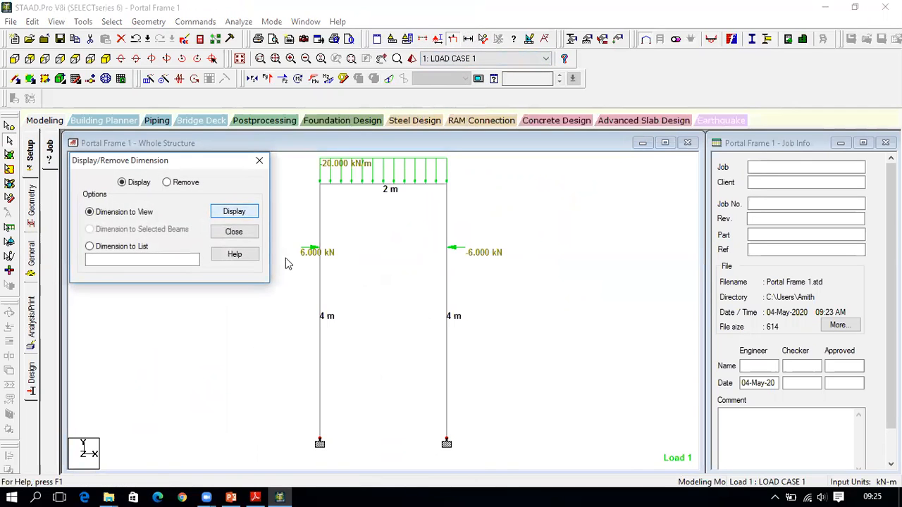
click(239, 232)
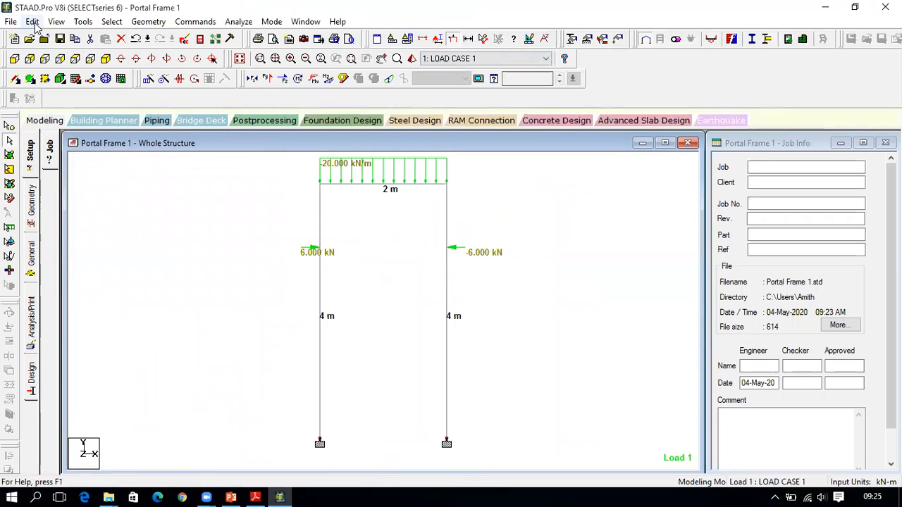
- Take a picture of the loaded, dimensioned frame with ID Picture 1, keeping the default caption
click(32, 22)
click(62, 126)
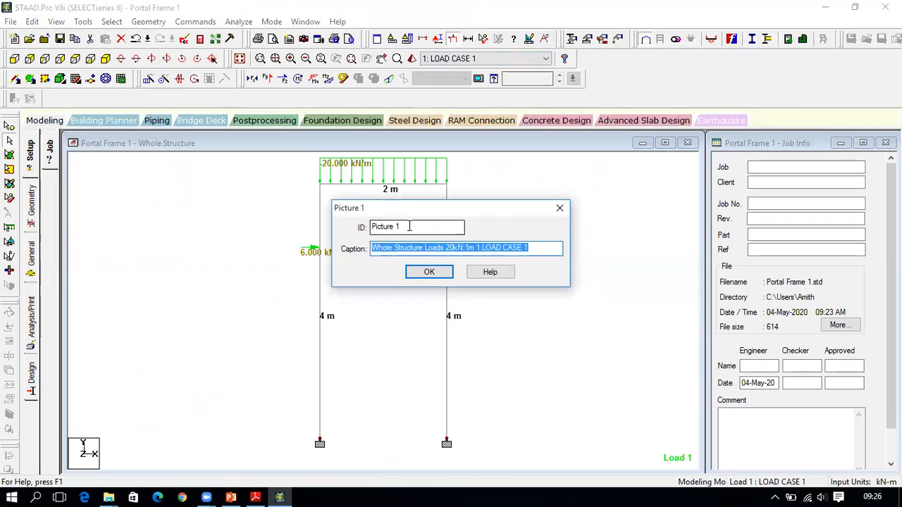
drag(413, 227, 363, 227)
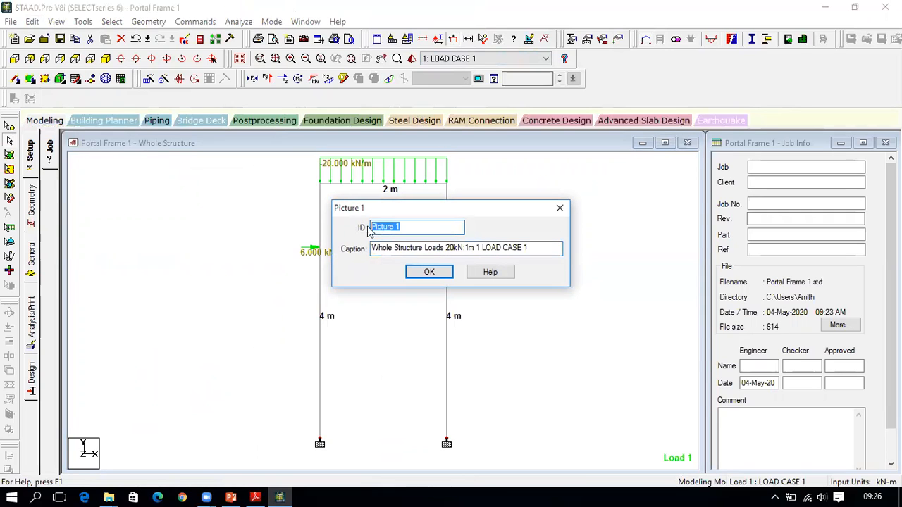
click(415, 230)
key(Tab)
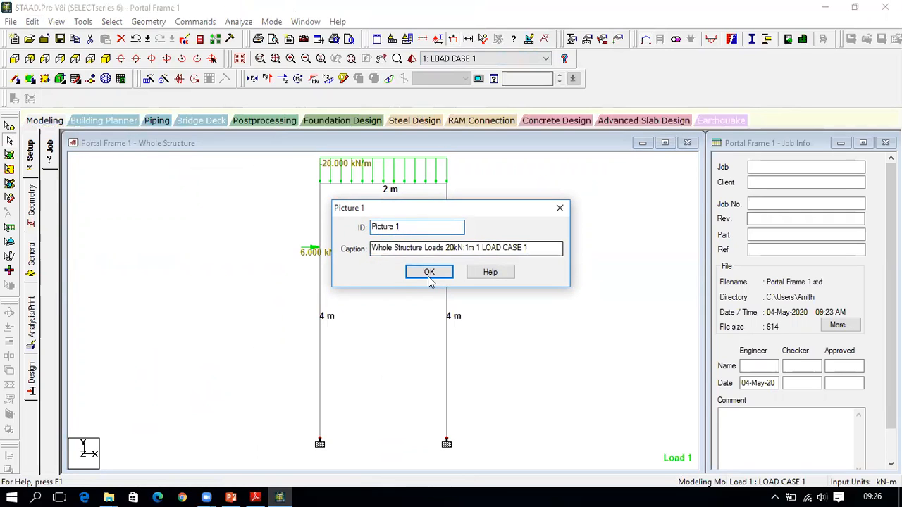
click(430, 273)
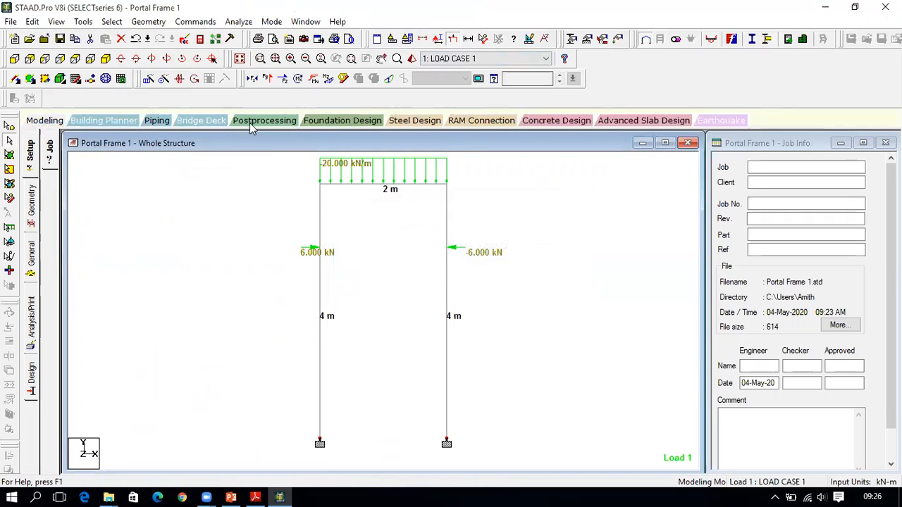
- Enter Postprocessing mode, maximize the structure view, and display the Bending Z, Shear Y and displacement diagrams together
click(251, 122)
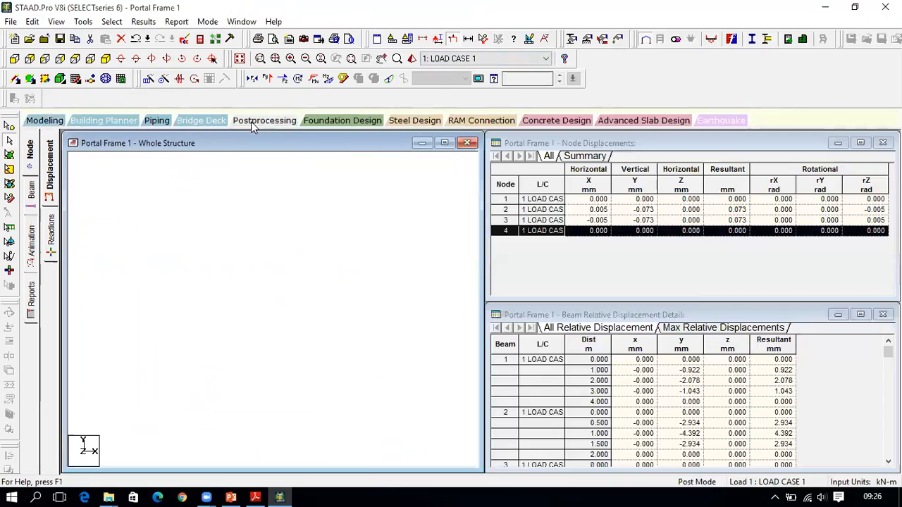
click(443, 143)
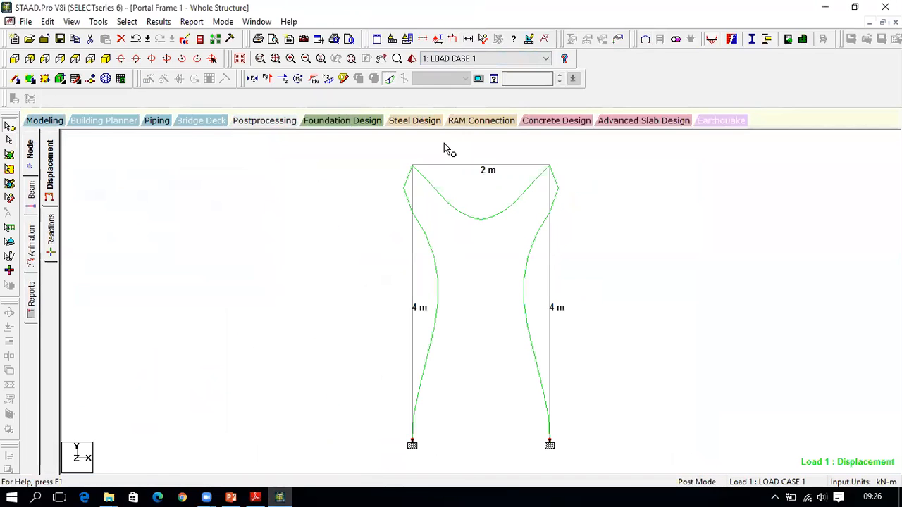
click(388, 79)
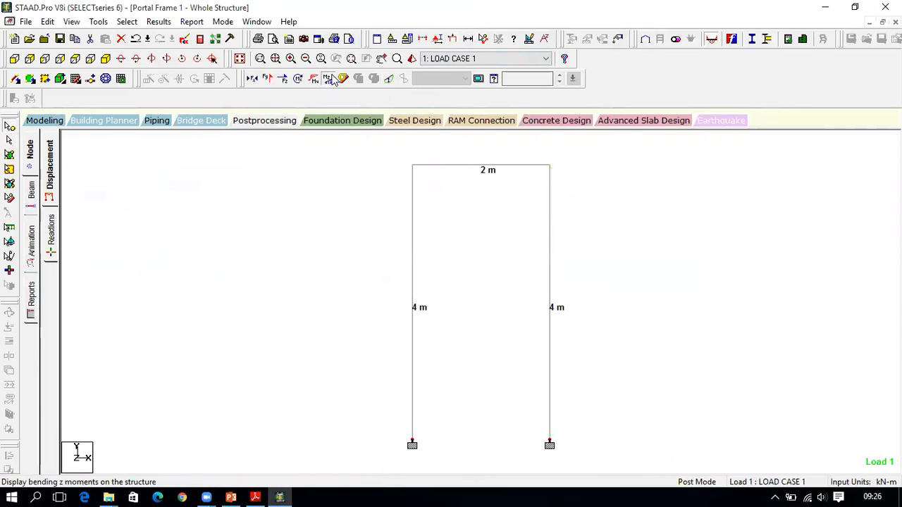
click(329, 78)
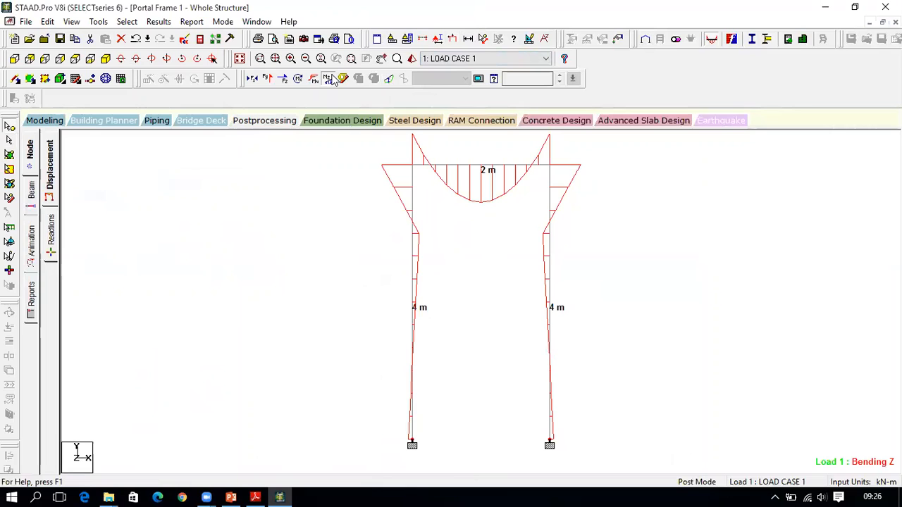
click(282, 79)
click(282, 78)
click(267, 78)
click(388, 79)
- Annotate the beam results with bending and shear values at ends and mid point, plus the maximum resultant displacement
click(159, 21)
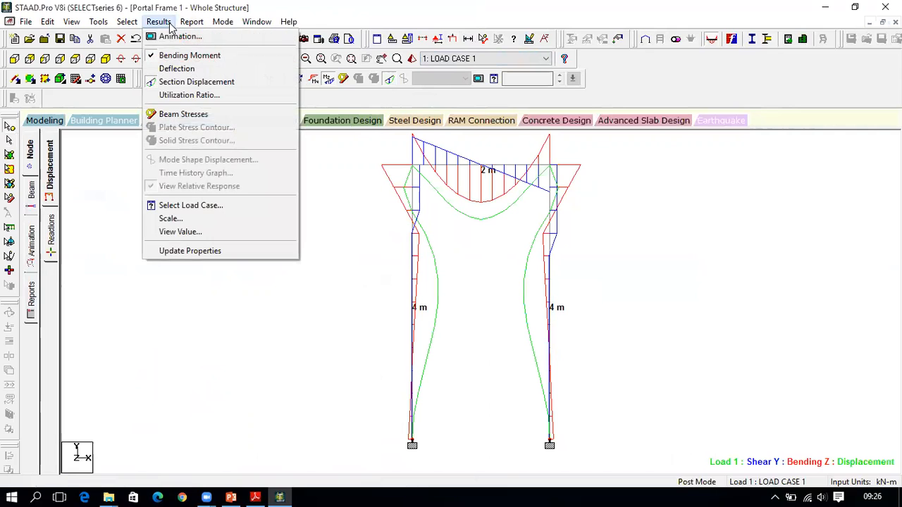
click(211, 232)
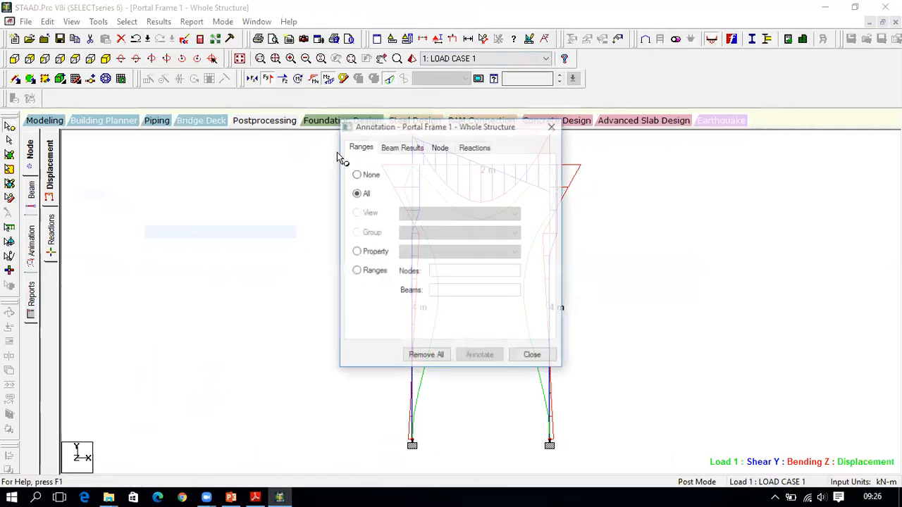
click(402, 147)
click(364, 179)
click(464, 178)
click(466, 214)
click(375, 214)
click(377, 283)
click(490, 358)
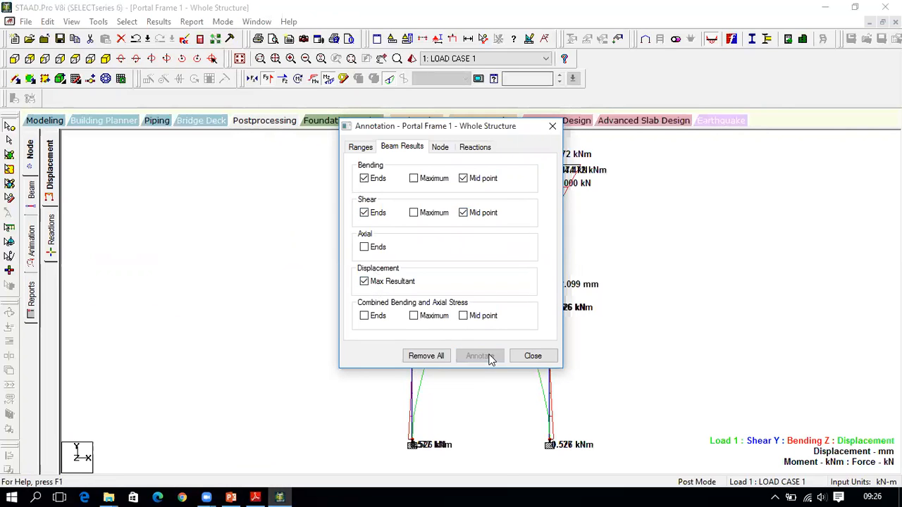
click(530, 357)
- Hide the displacement and shear diagrams and take a picture of the annotated Bending Z diagram as Picture 2
click(389, 79)
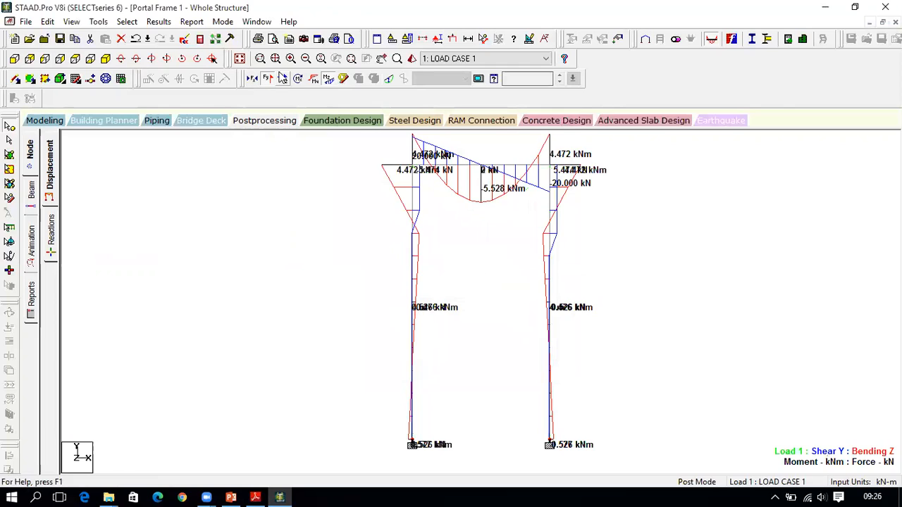
click(282, 79)
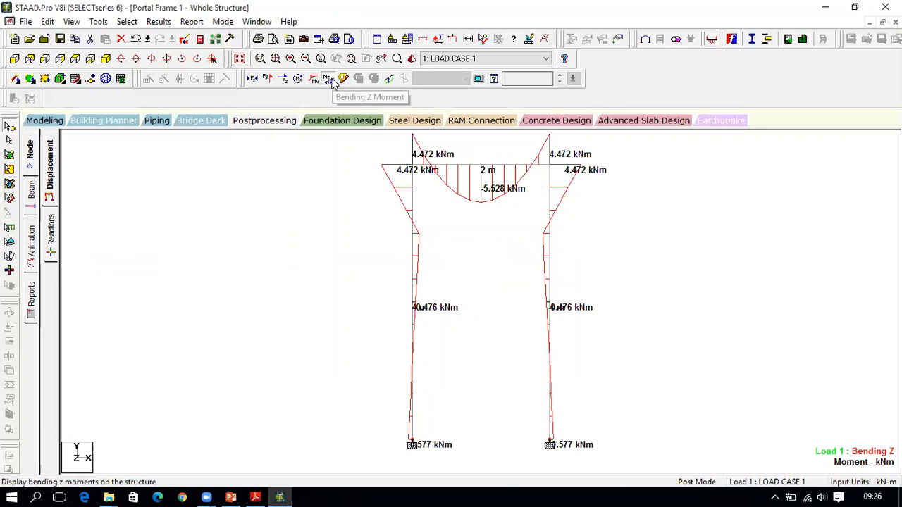
click(47, 22)
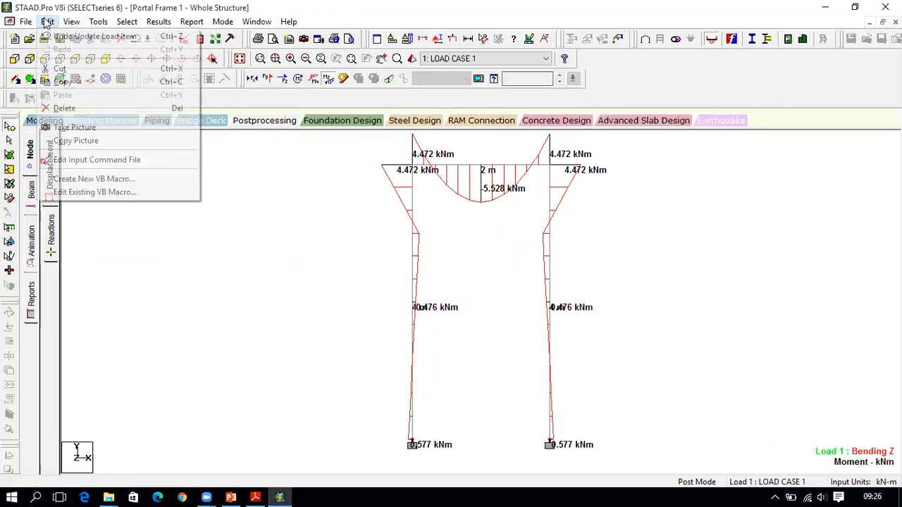
click(70, 127)
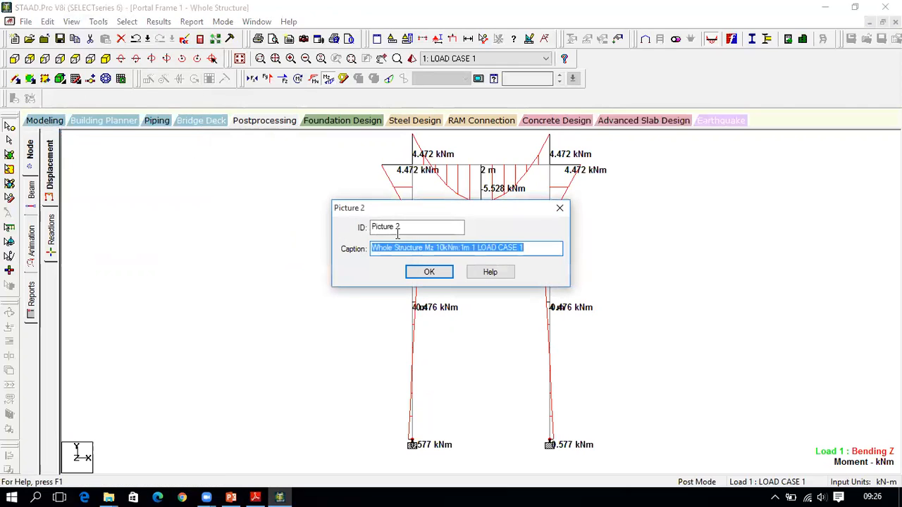
click(429, 272)
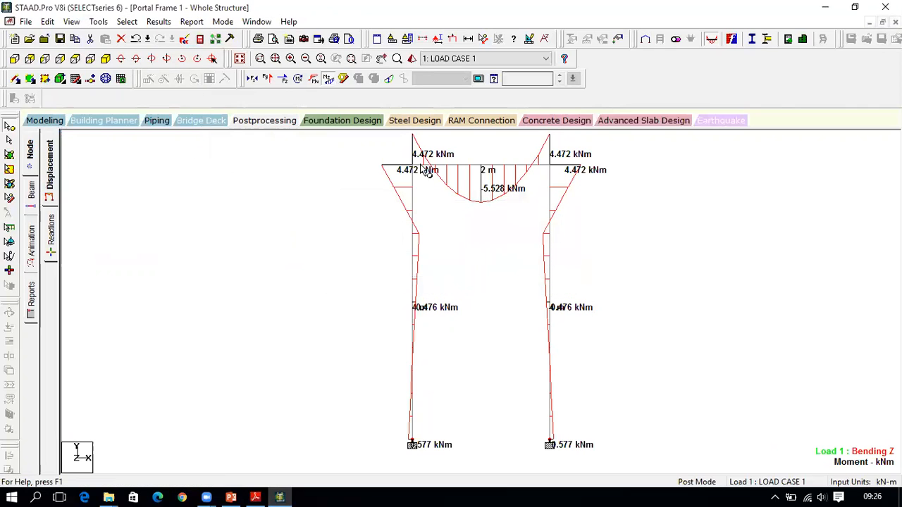
- Replace the bending diagram with the Shear Y diagram and take a picture of it as Picture 3
click(329, 78)
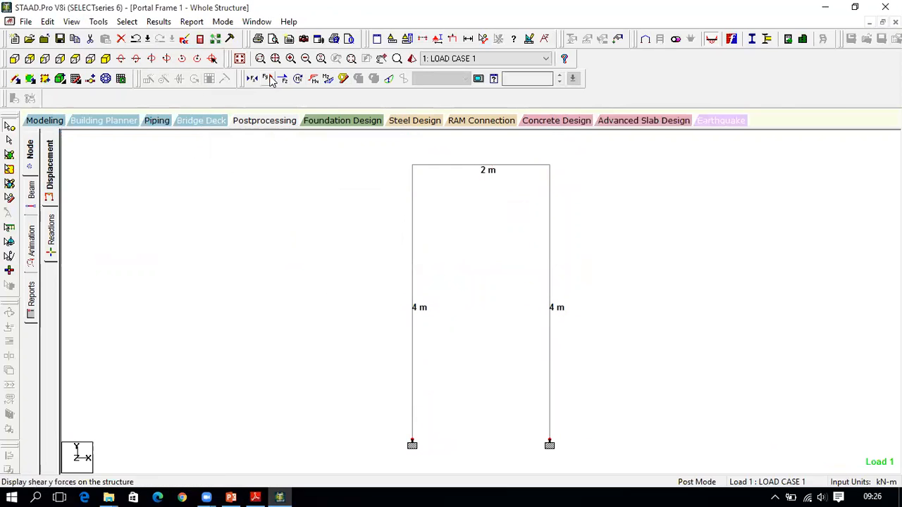
click(268, 80)
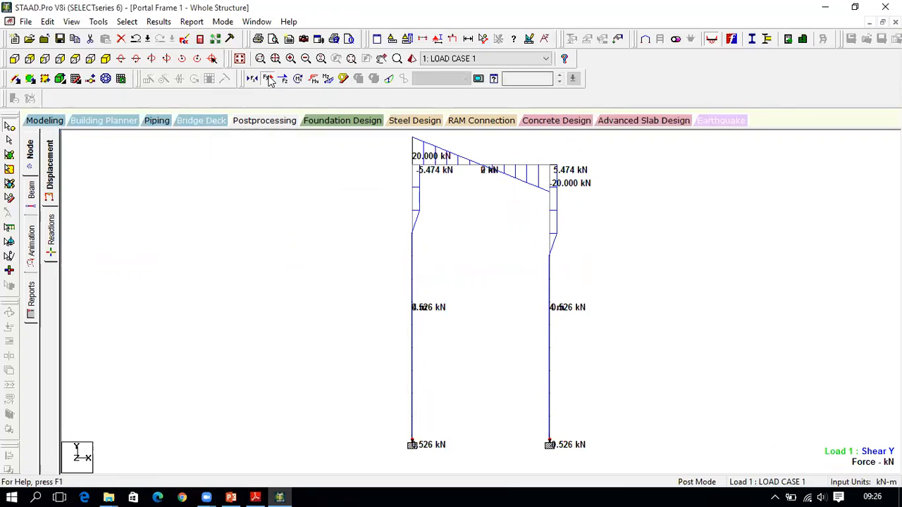
click(46, 21)
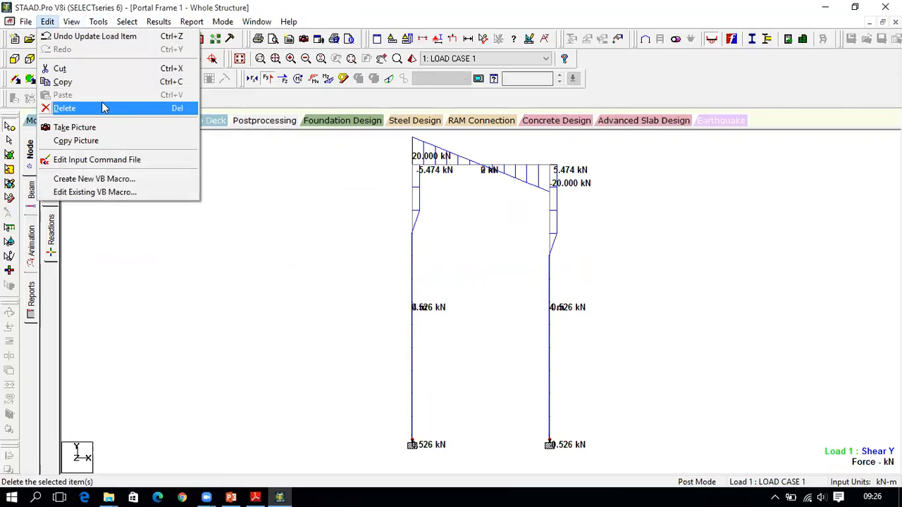
click(101, 127)
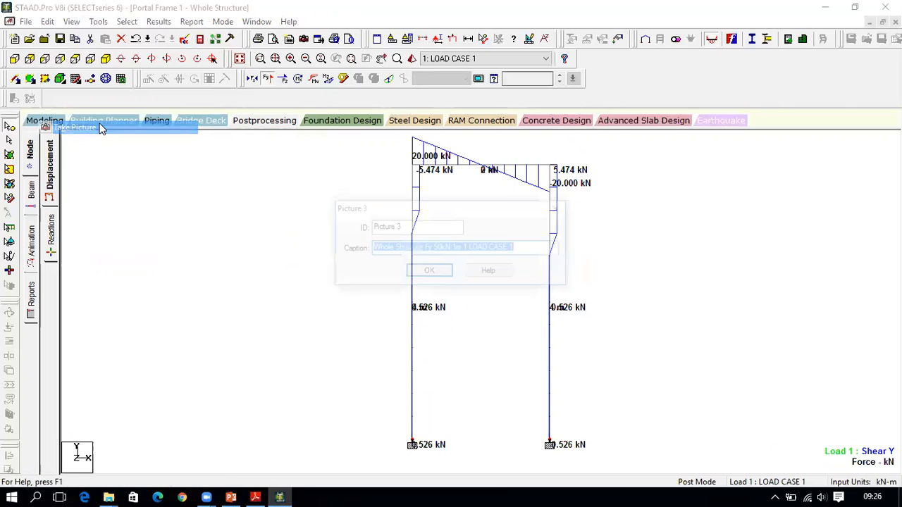
click(427, 273)
- Replace the shear diagram with the annotated displacement diagram and take a picture of it with the default ID and caption
click(344, 81)
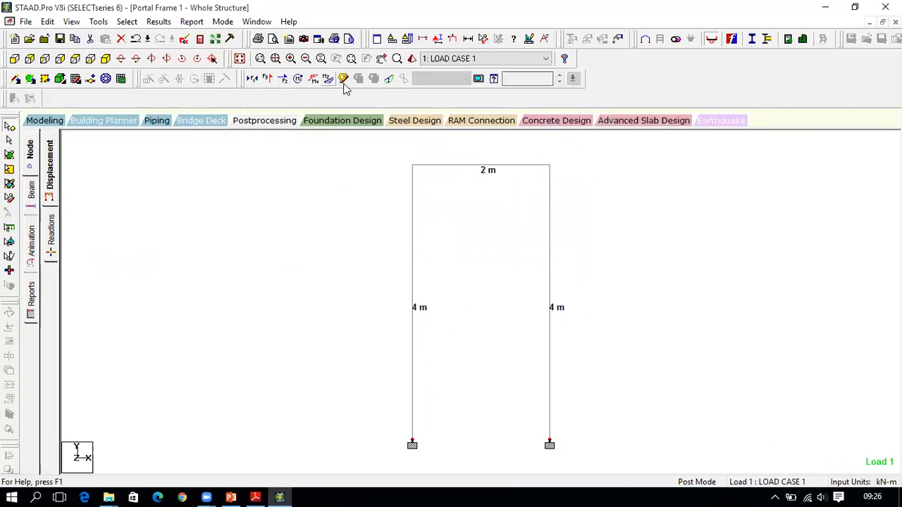
click(391, 80)
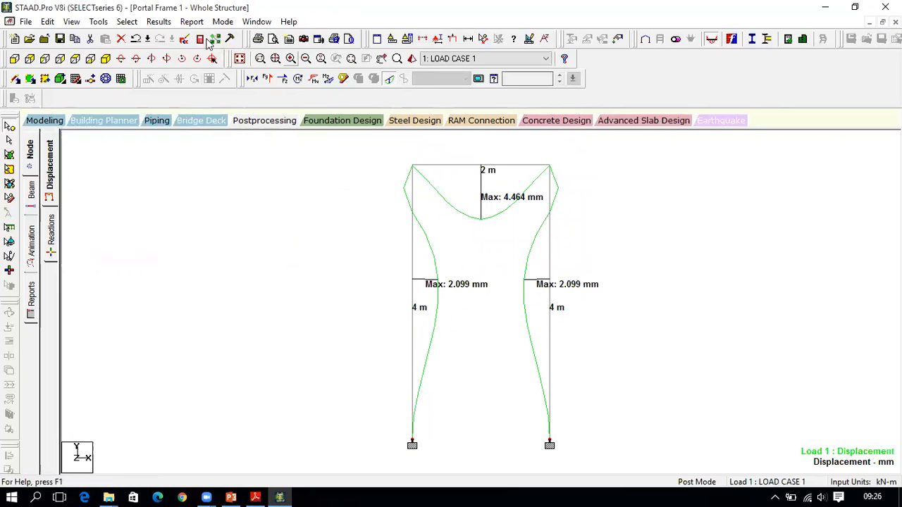
click(47, 21)
click(105, 126)
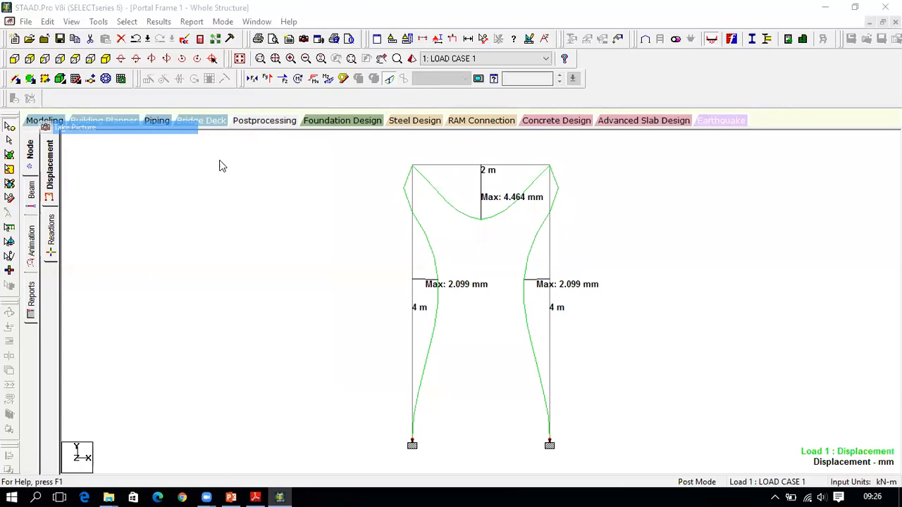
click(427, 272)
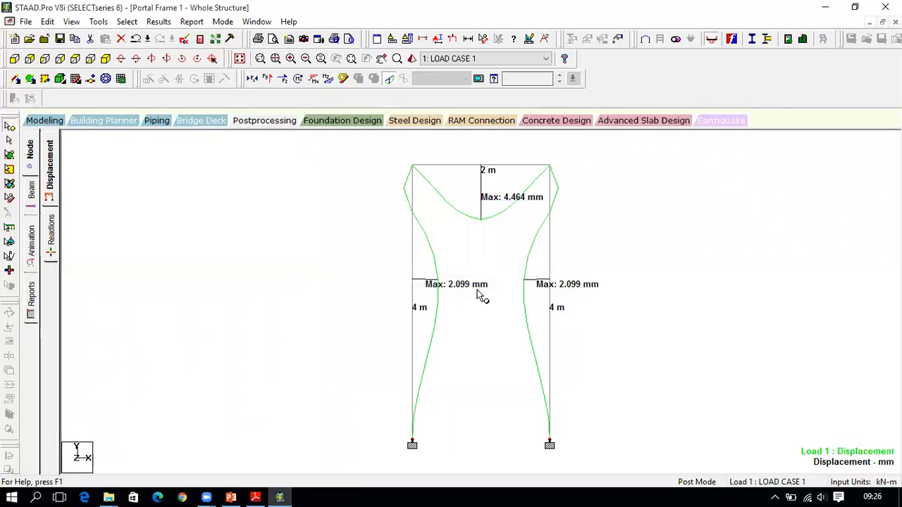
- Switch to the PDF in Adobe Reader, zoom out to examine Fig. 513 beside the B.M. diagram, and return to STAAD.Pro
click(255, 498)
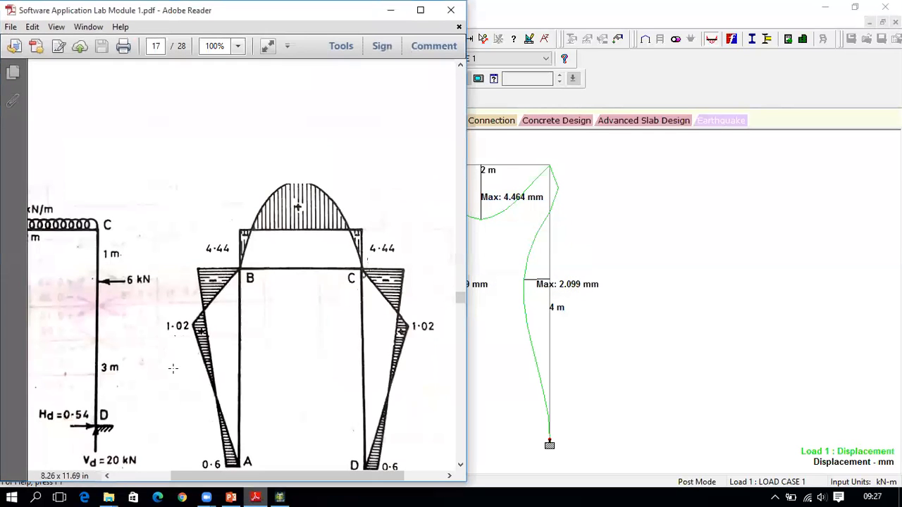
ctrl+scroll(295, 346, down, 2)
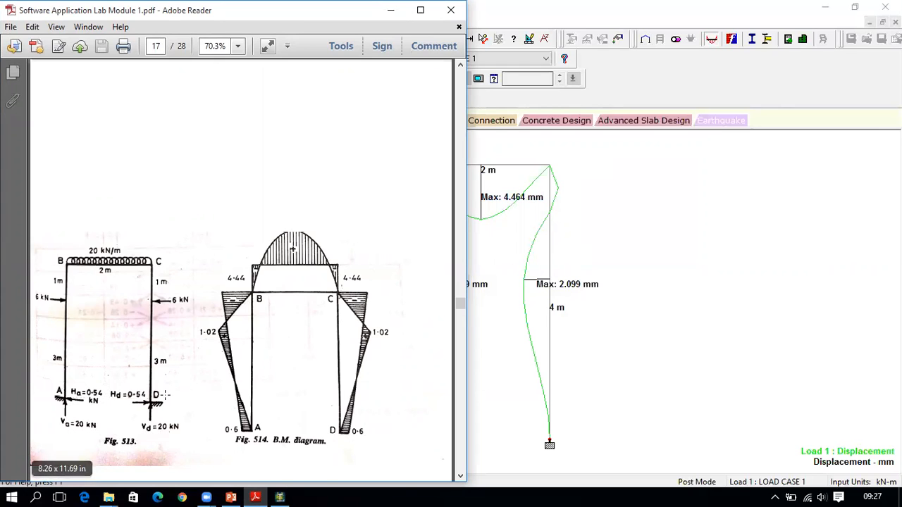
click(280, 498)
- Display the support reactions in a maximized structure view and compare them with the reactions in the PDF's Fig. 513
click(53, 252)
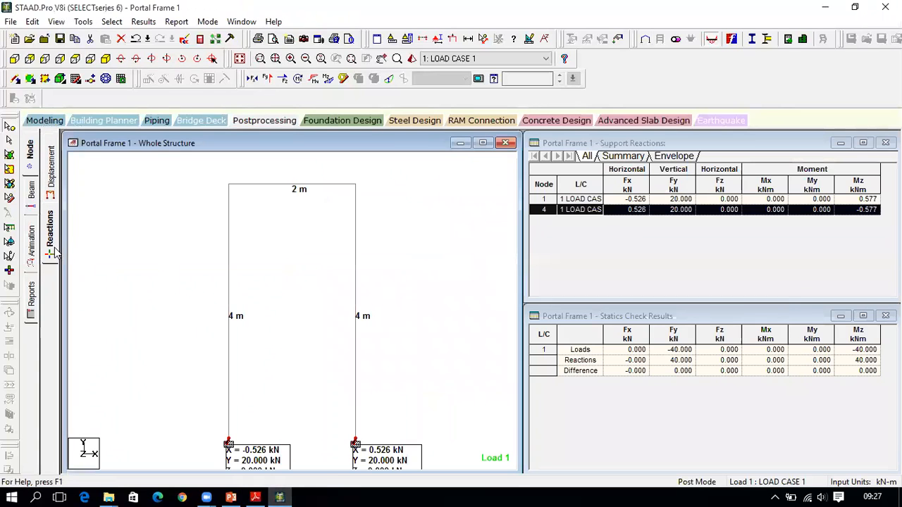
click(482, 144)
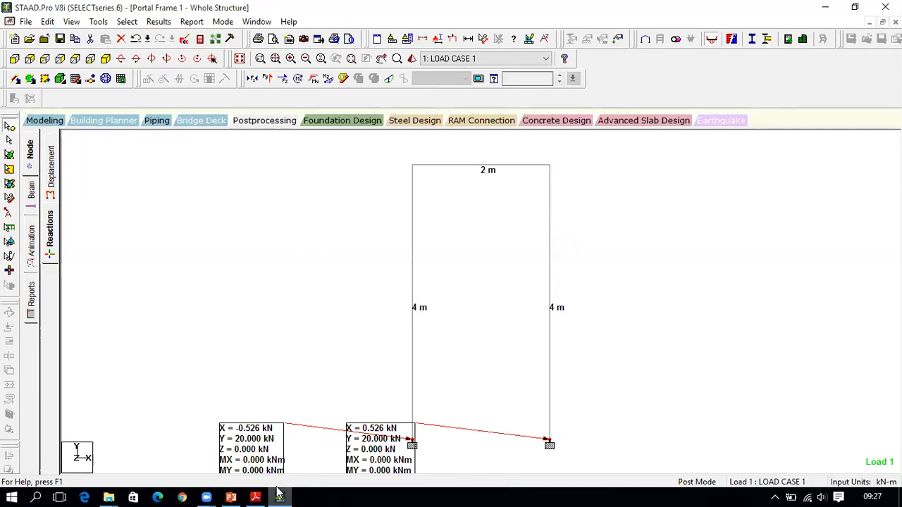
click(255, 498)
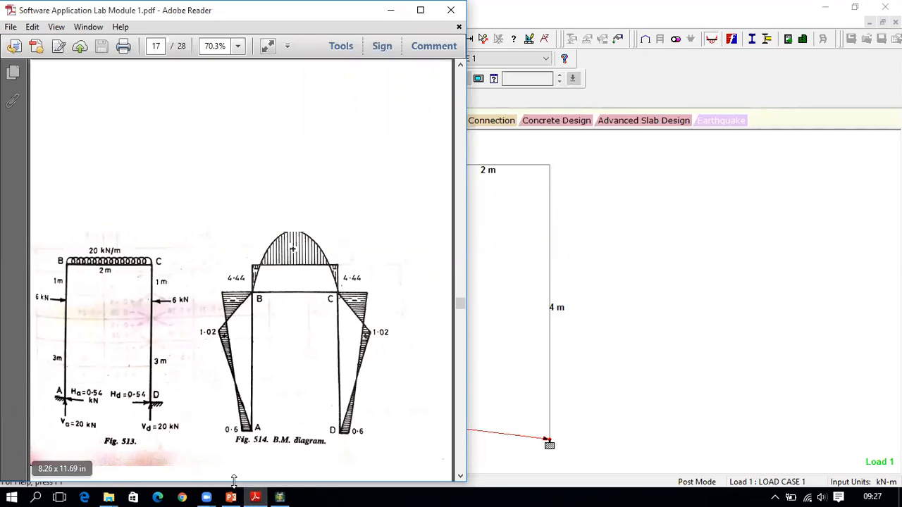
click(280, 497)
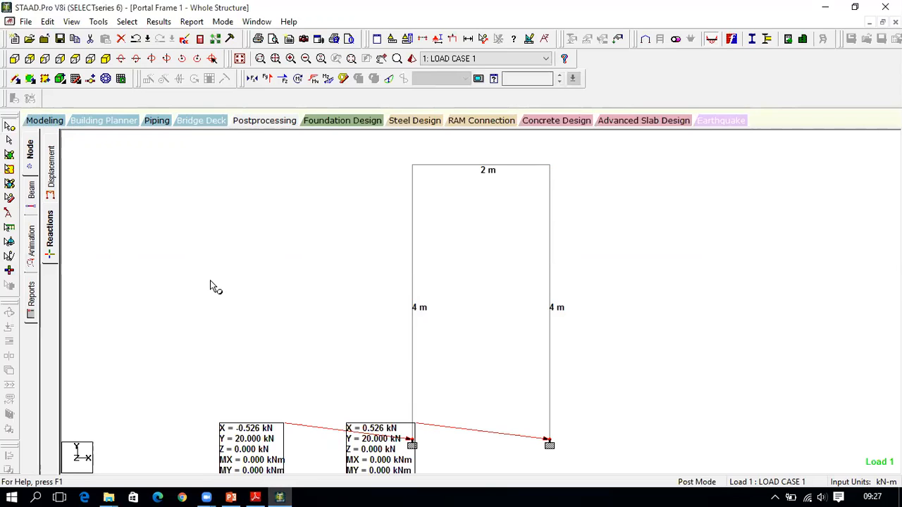
- Take a picture of the support reactions view with the ID Picture 5 reactions and the default caption
click(46, 22)
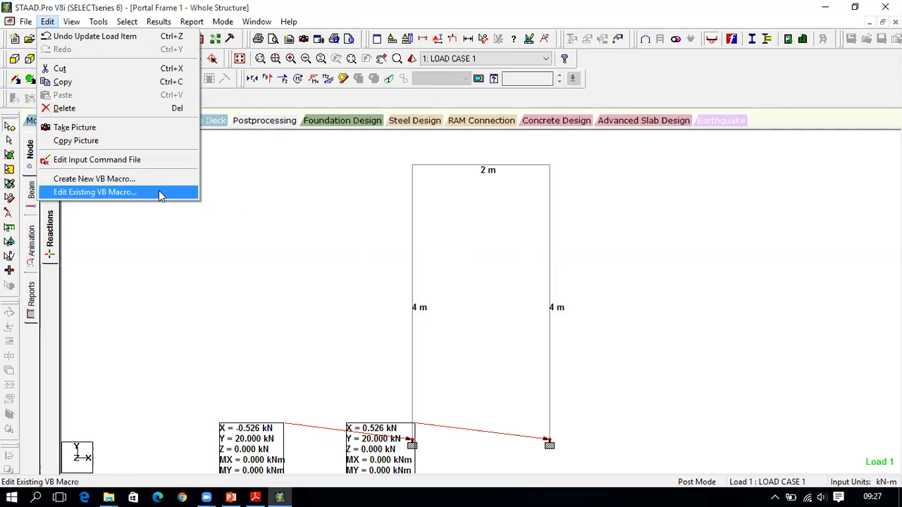
click(159, 126)
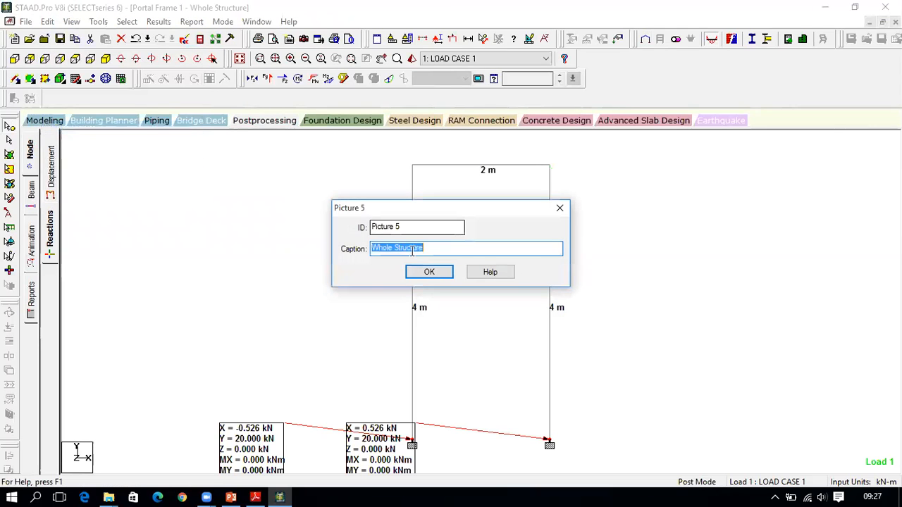
click(443, 251)
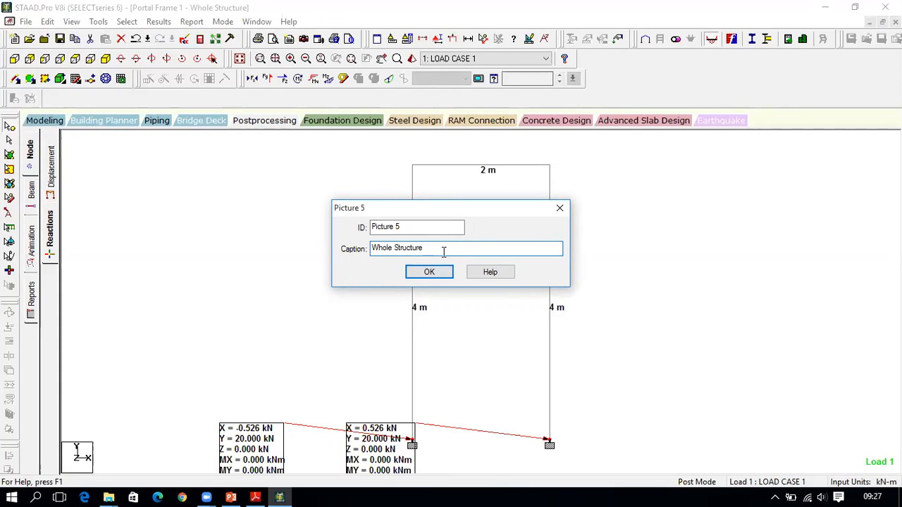
click(433, 227)
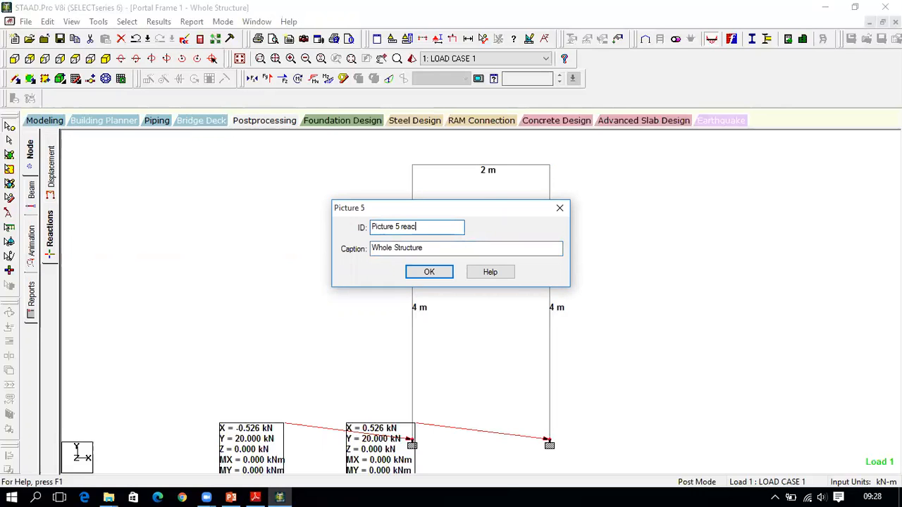
click(437, 275)
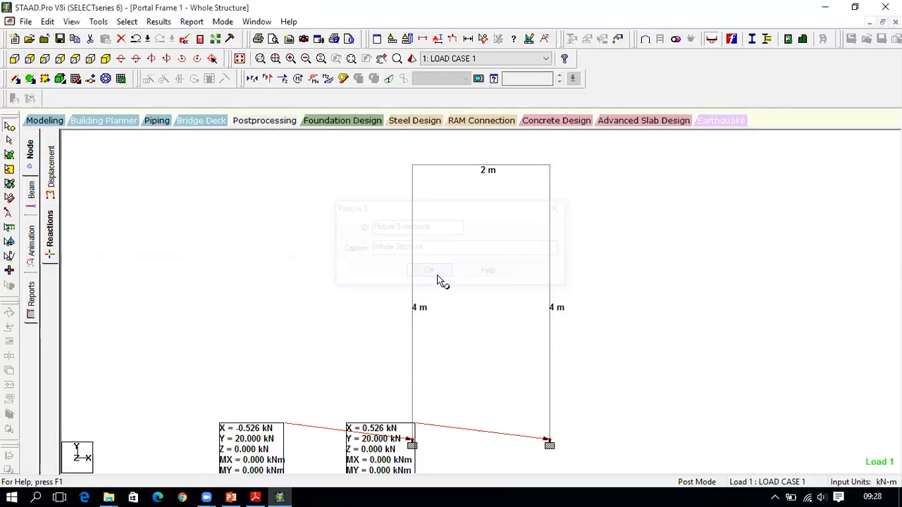
- Review the support reactions table for node 1 beside the structure view, and return to the displacement results
click(264, 122)
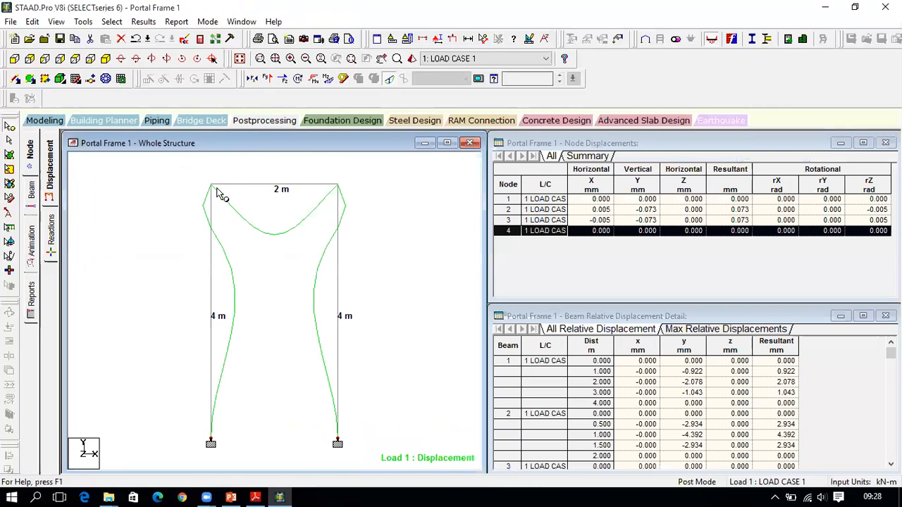
click(54, 237)
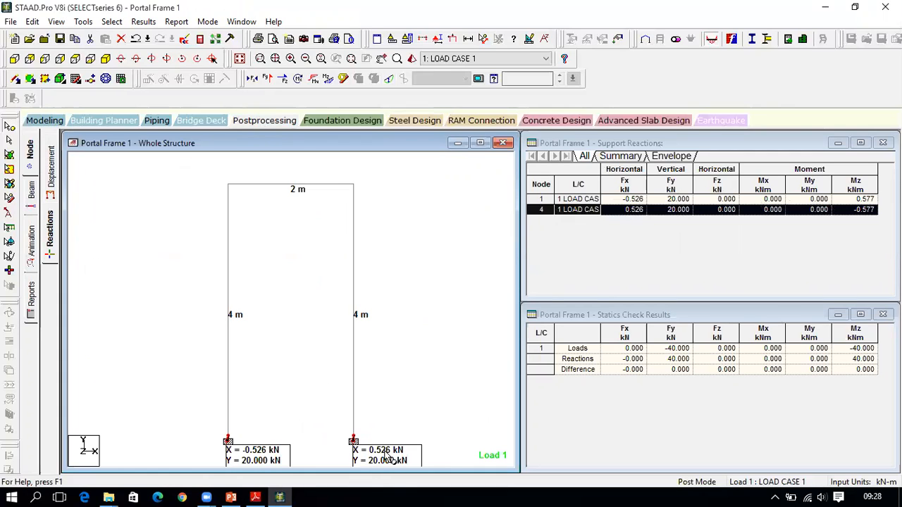
click(541, 199)
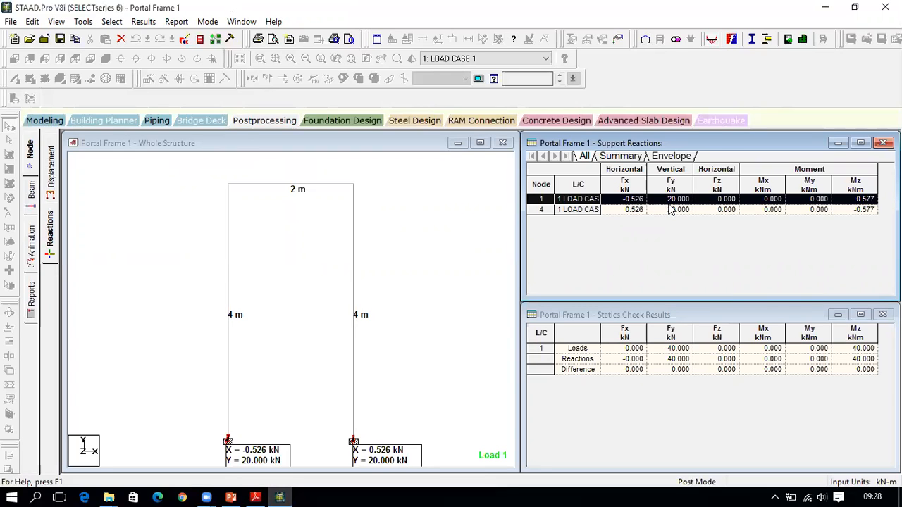
click(479, 143)
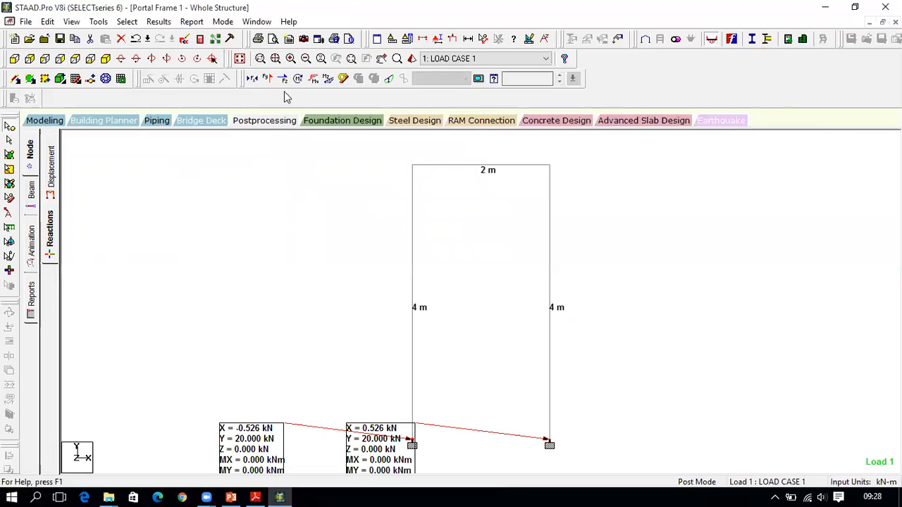
click(274, 121)
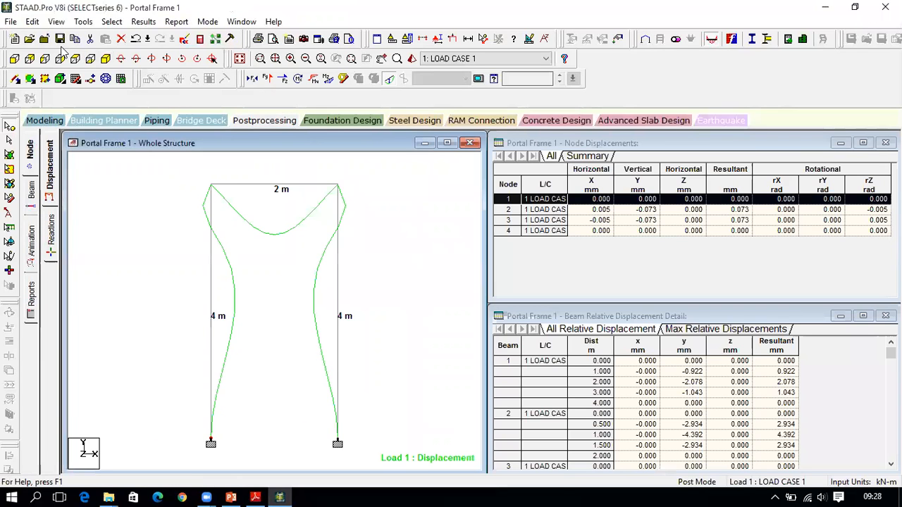
- Open the report setup from the maximized structure view and add Pictures 1 to 4 and Picture 5 reactions to the report
click(11, 21)
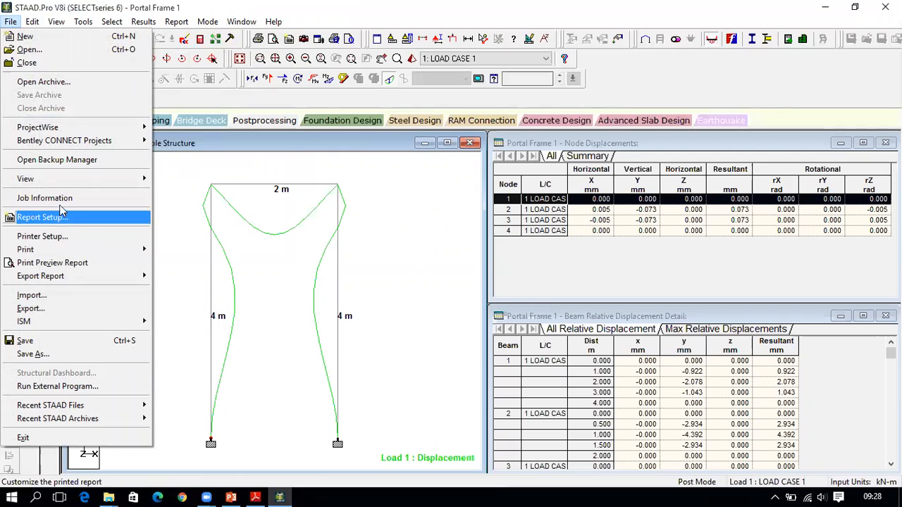
click(83, 21)
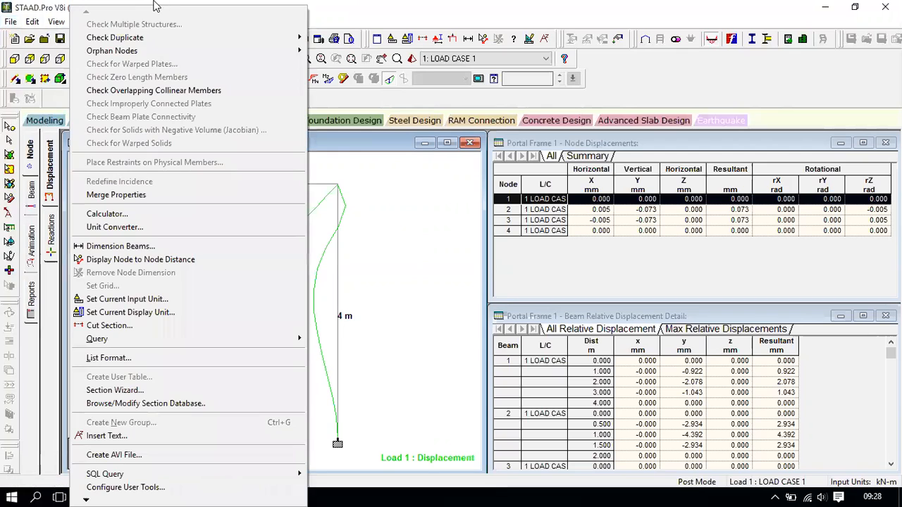
click(461, 149)
click(27, 21)
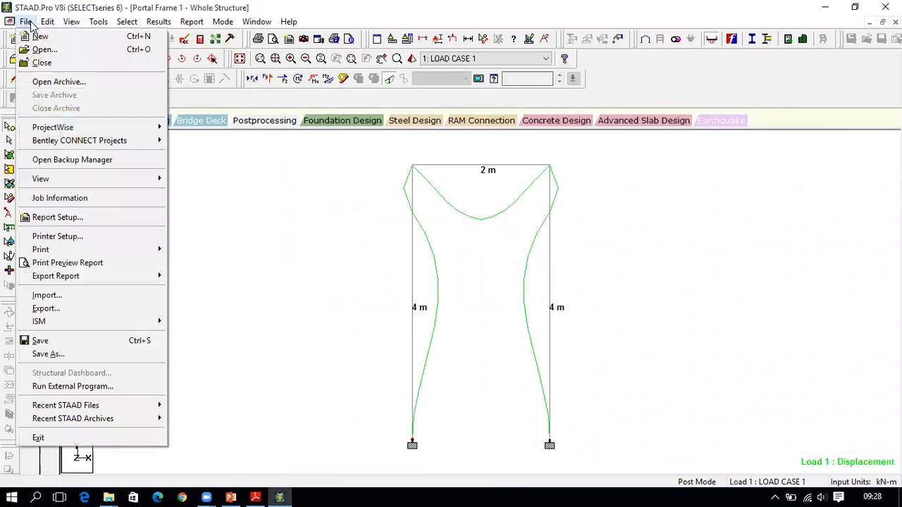
click(70, 220)
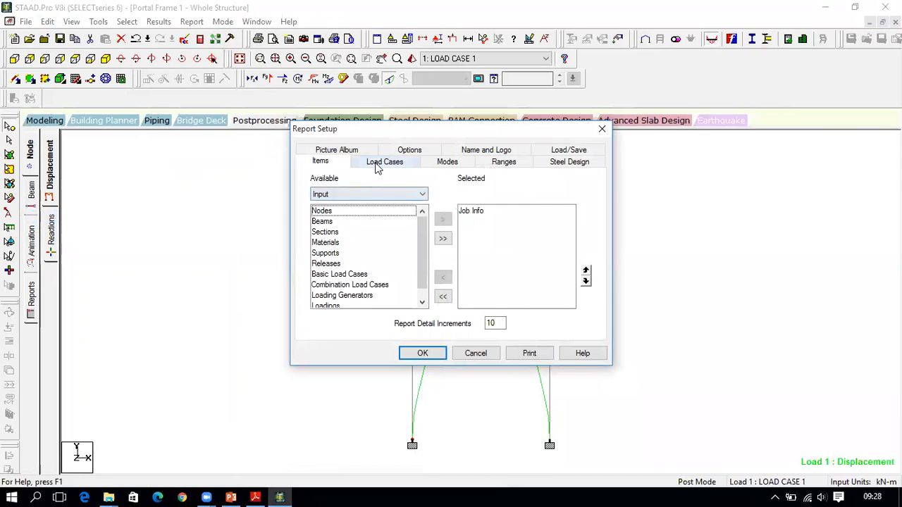
click(364, 201)
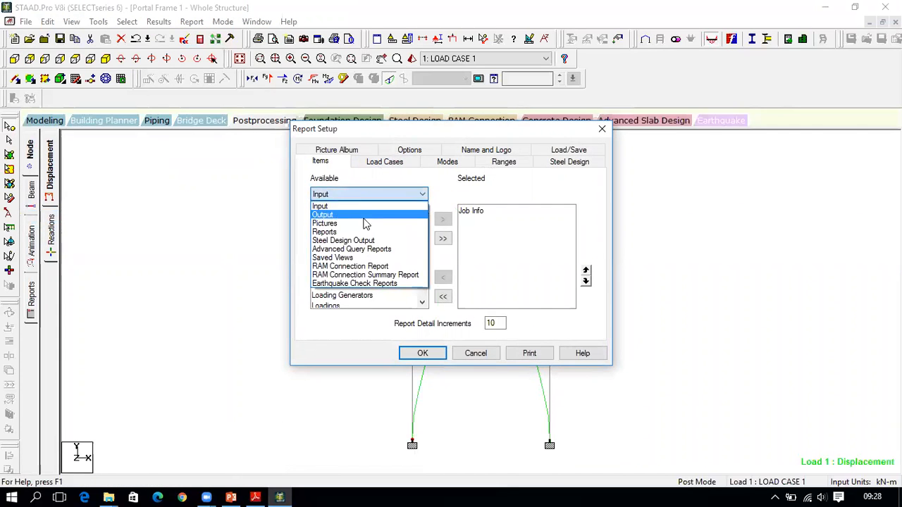
click(351, 224)
drag(337, 215, 347, 260)
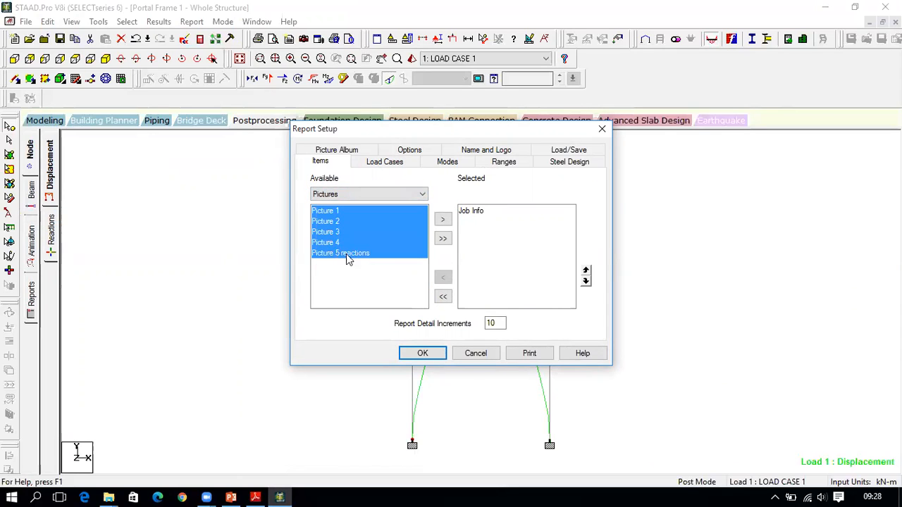
click(444, 221)
- Remove Job Info from the selected report items and accept the report setup
click(471, 213)
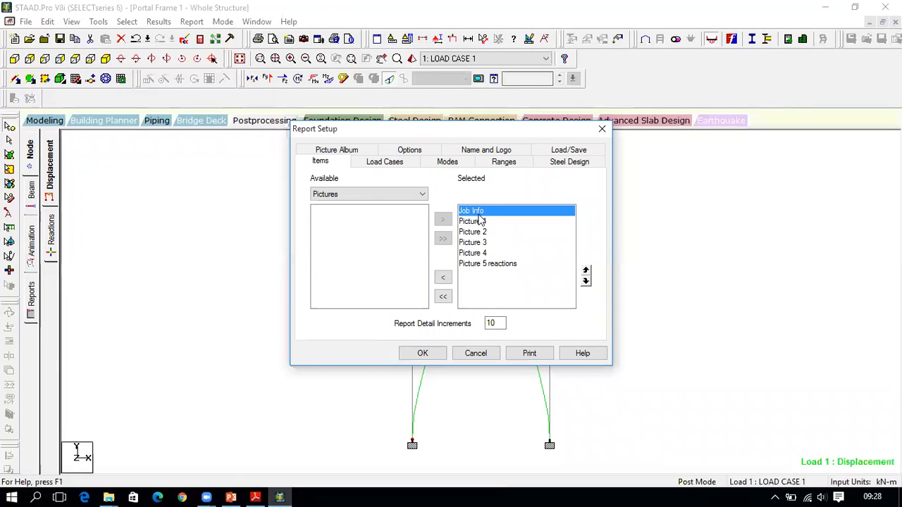
click(442, 277)
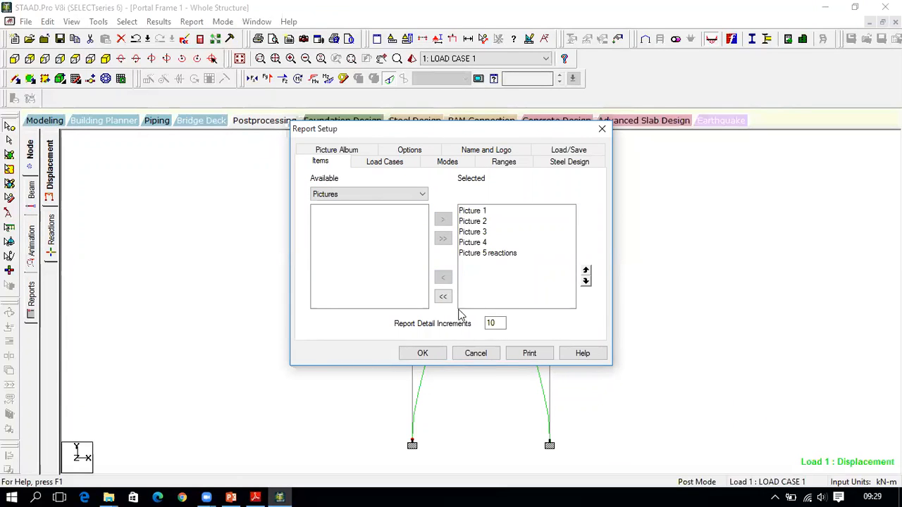
click(422, 354)
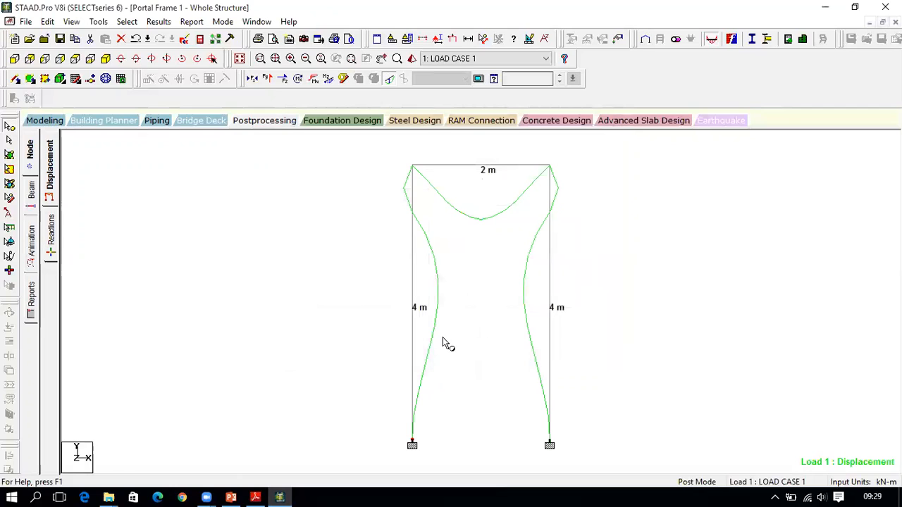
- Export the report as an MS Word file named Portal Frame 1 in the Staad Examples folder, skipping the template selection
click(25, 21)
mouse_move(101, 276)
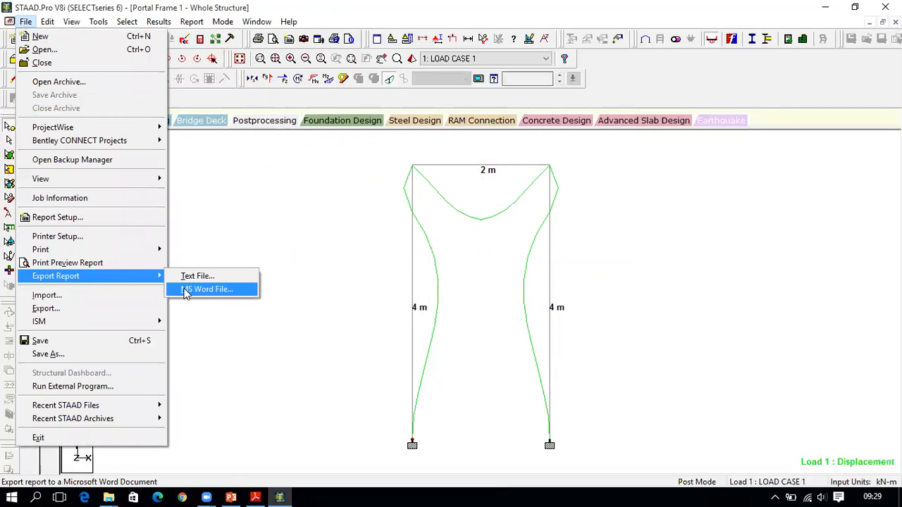
click(187, 291)
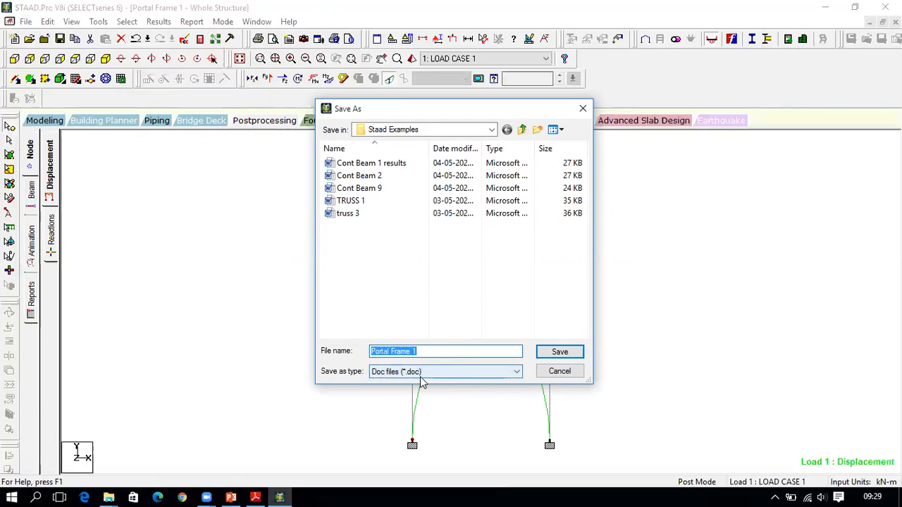
click(564, 354)
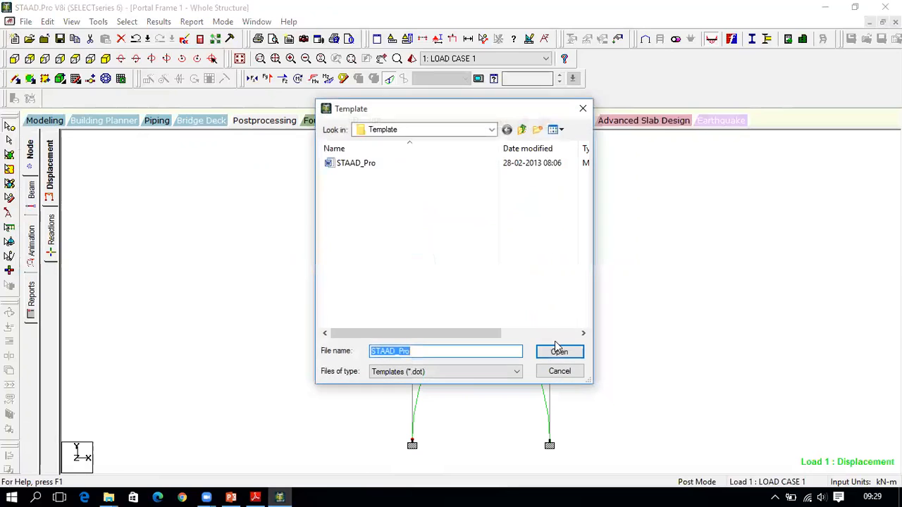
click(560, 370)
- Switch to the exported Portal Frame 1 document in Word and look through its load, bending, shear, displacement and reaction pictures
mouse_move(282, 493)
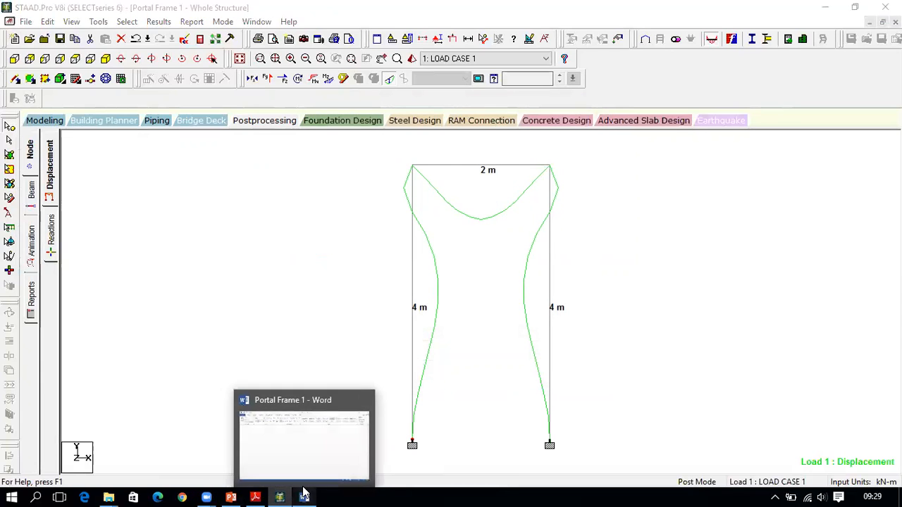
click(304, 497)
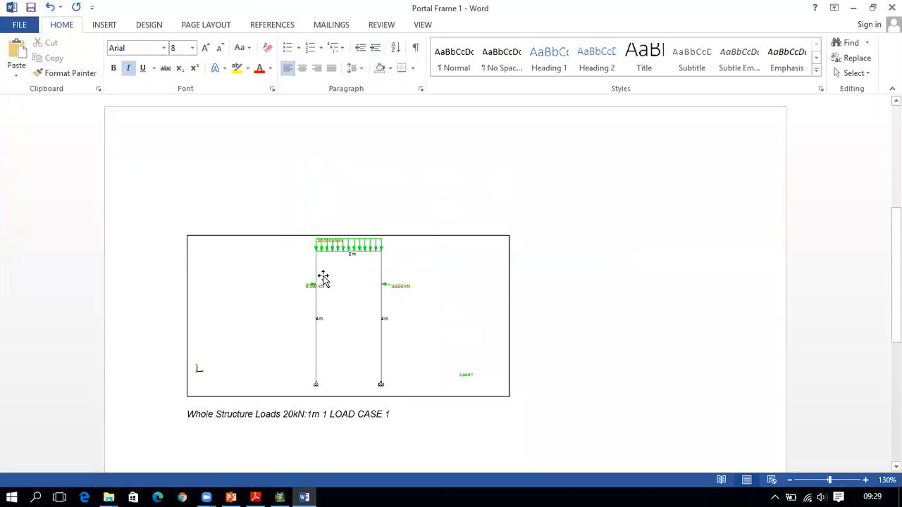
scroll(331, 275, down, 10)
scroll(393, 288, up, 10)
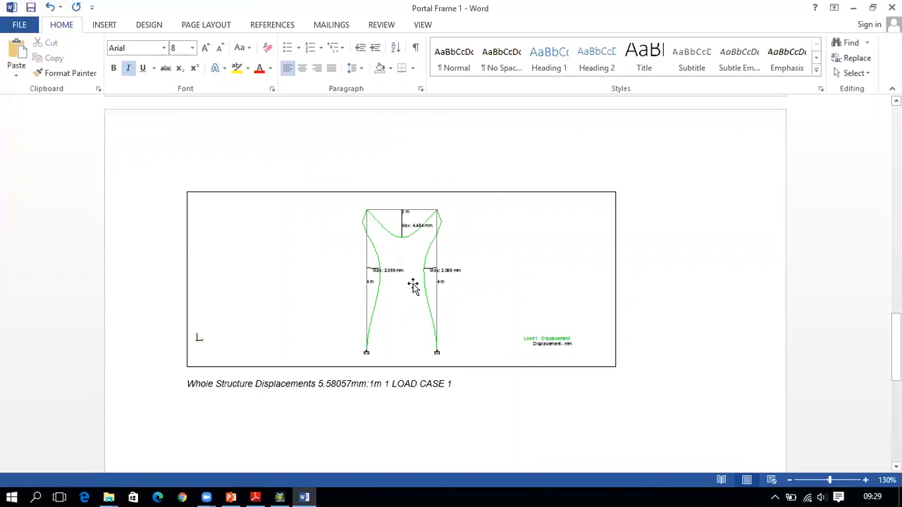
key(ctrl+Home)
scroll(415, 282, down, 12)
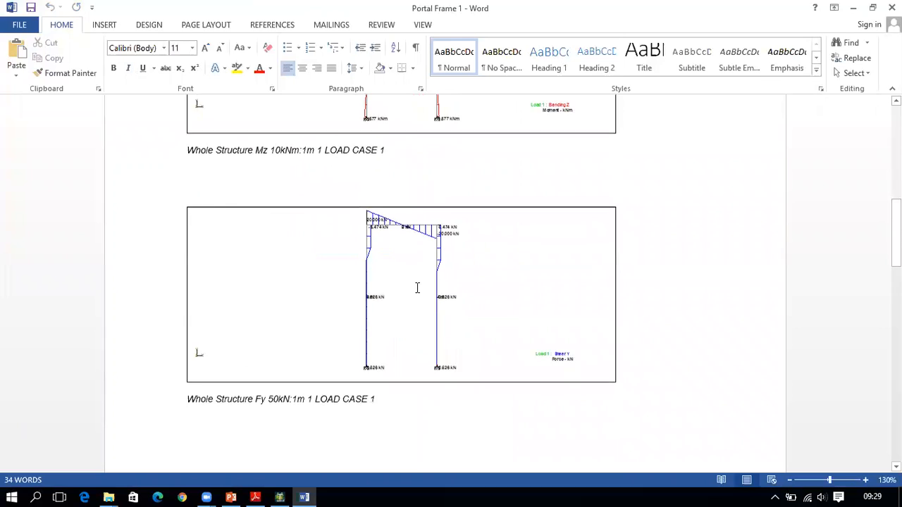
scroll(407, 292, down, 10)
scroll(407, 290, up, 6)
scroll(405, 289, up, 15)
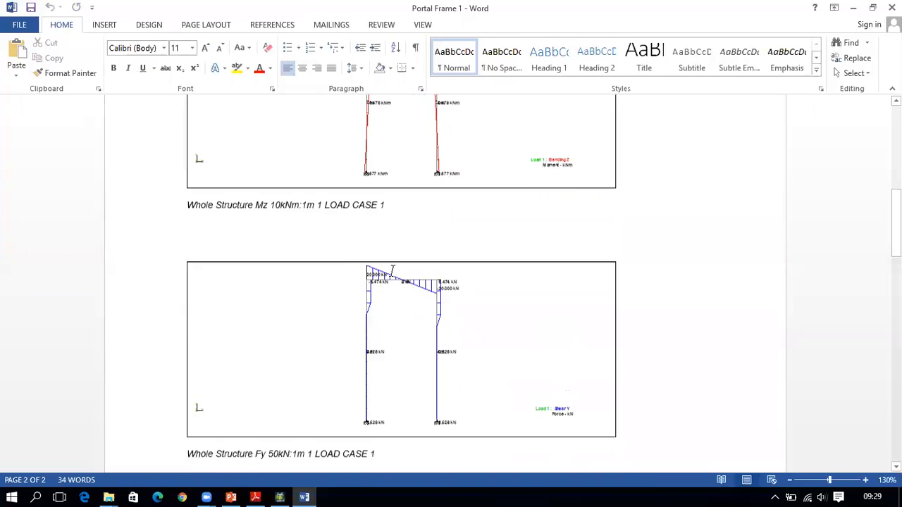
- Widen the whole-structure loads picture on the first page to roughly the full text width
click(317, 265)
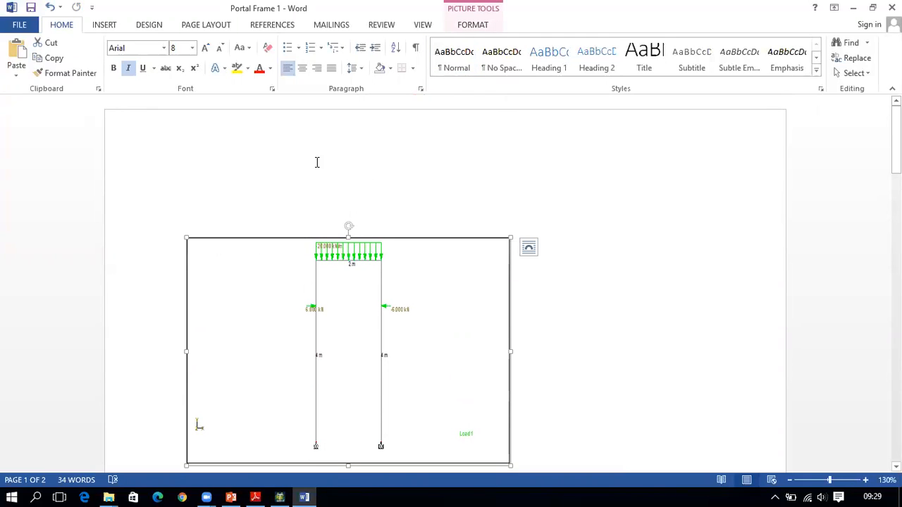
click(296, 198)
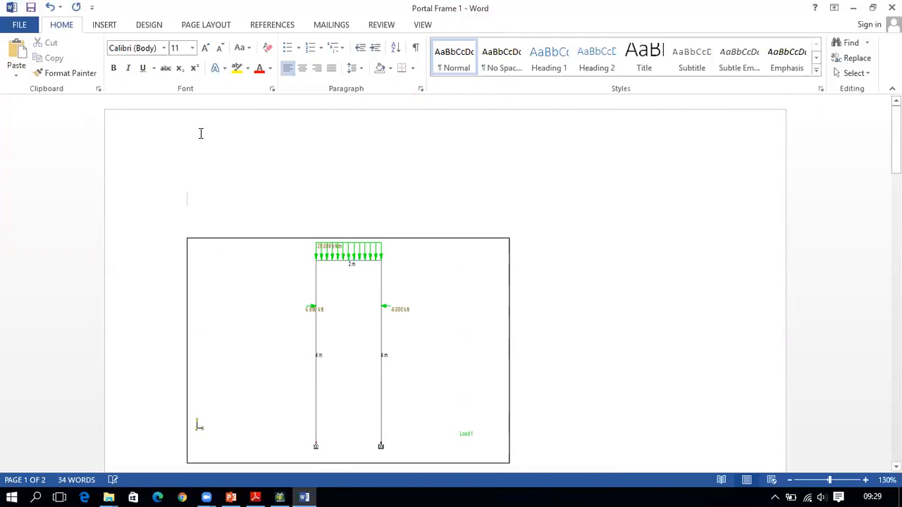
click(499, 350)
drag(511, 350, 713, 350)
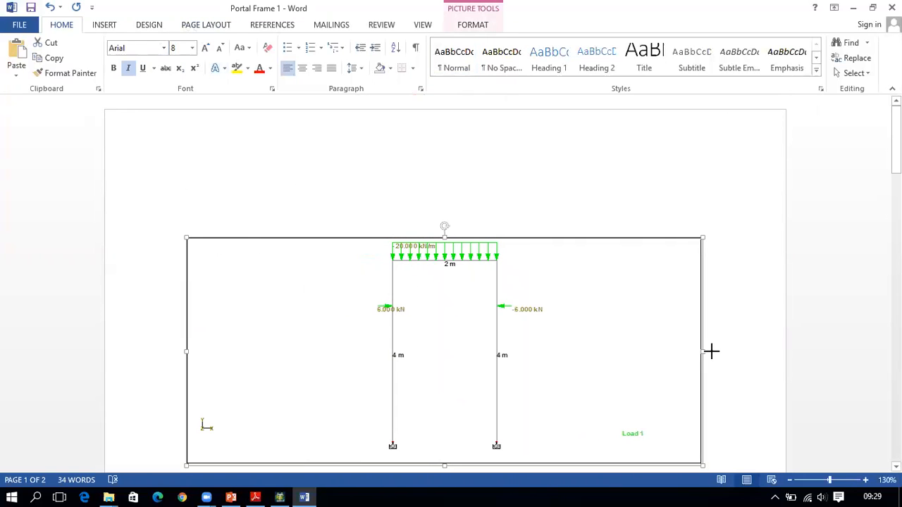
- Enlarge the bending moment picture to about the width of the loads picture and increase its height
scroll(418, 312, down, 5)
click(428, 292)
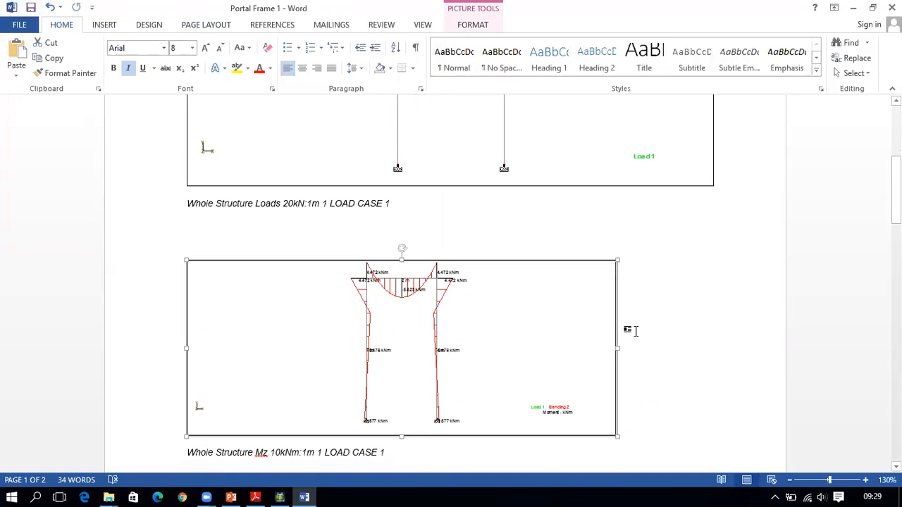
drag(617, 347, 710, 348)
mouse_move(447, 434)
mouse_down()
mouse_move(445, 465)
mouse_move(445, 430)
mouse_up()
- Set custom page margins of 1 cm at top and bottom and 2 cm at left and right for the whole document
click(208, 27)
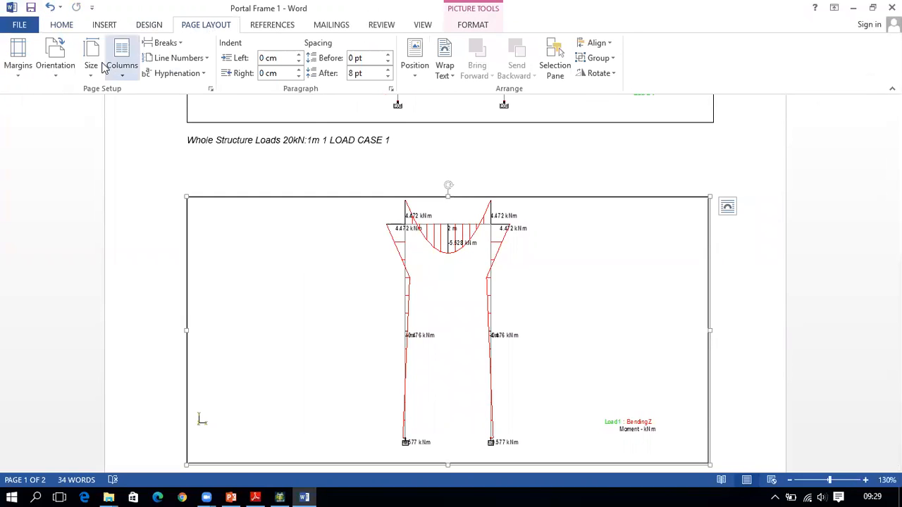
click(19, 69)
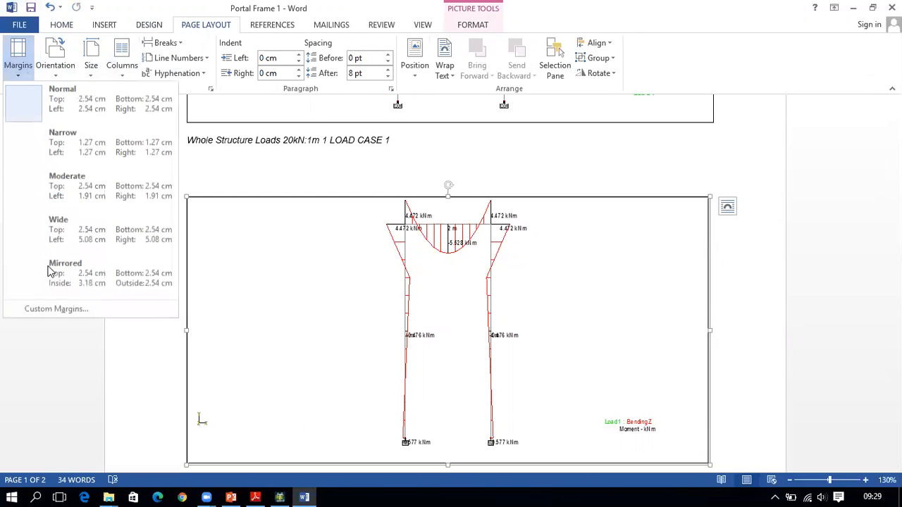
click(67, 309)
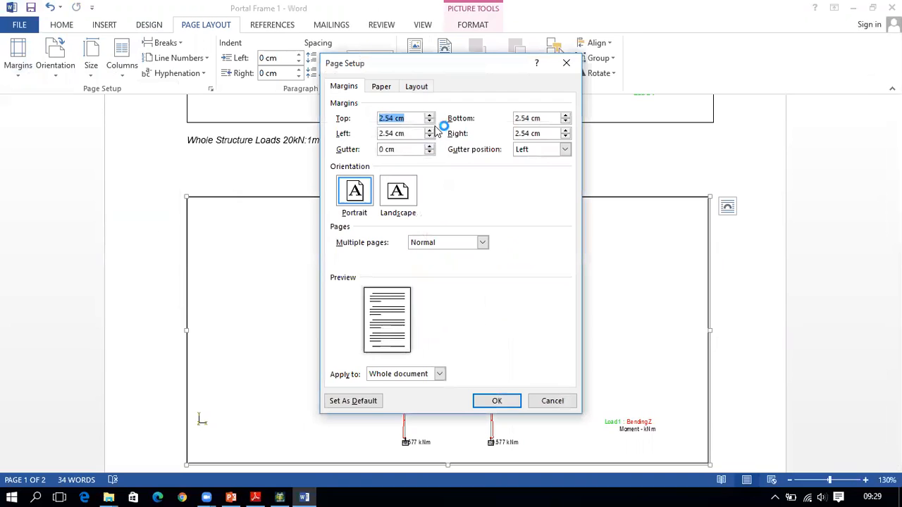
text(1)
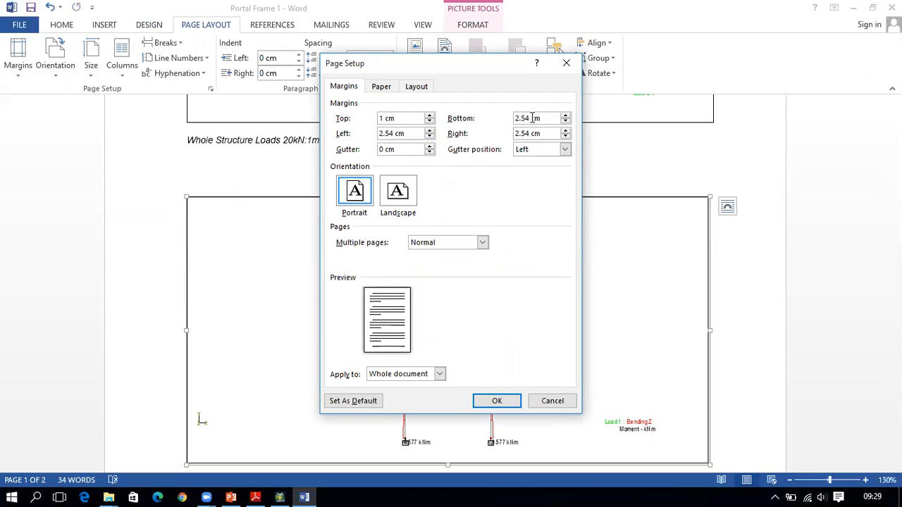
drag(534, 118, 483, 115)
text(1)
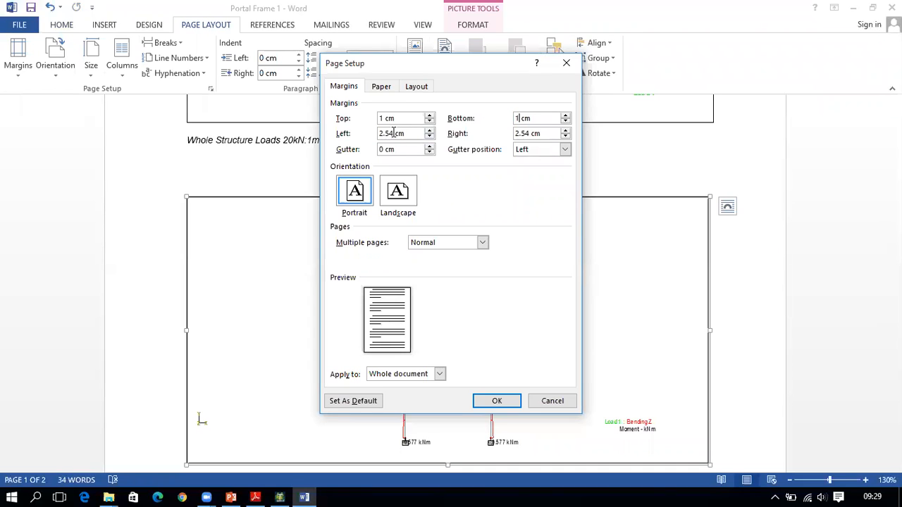
drag(379, 133, 374, 133)
text(1)
drag(529, 133, 516, 134)
text(2)
click(497, 400)
- Widen the whole-structure loads picture on the first page toward the page's right edge and make it slightly taller
scroll(483, 322, up, 8)
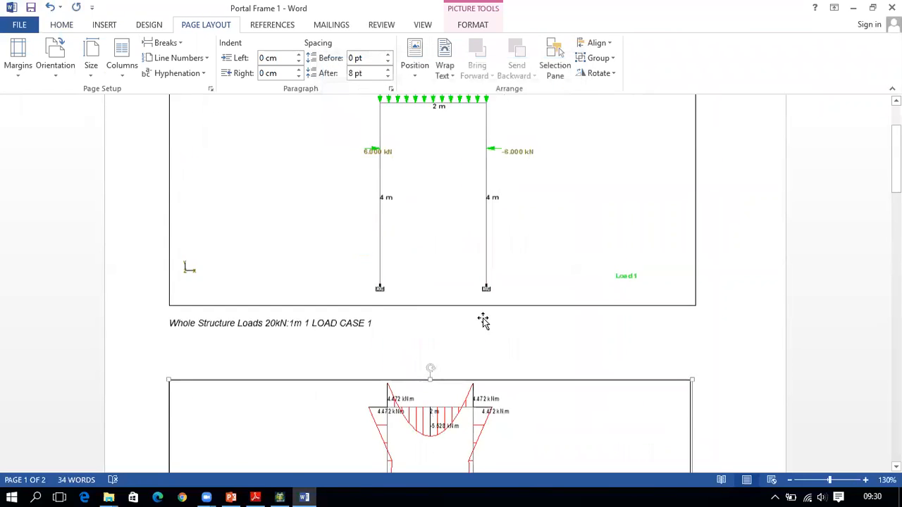
click(401, 229)
drag(695, 298, 733, 300)
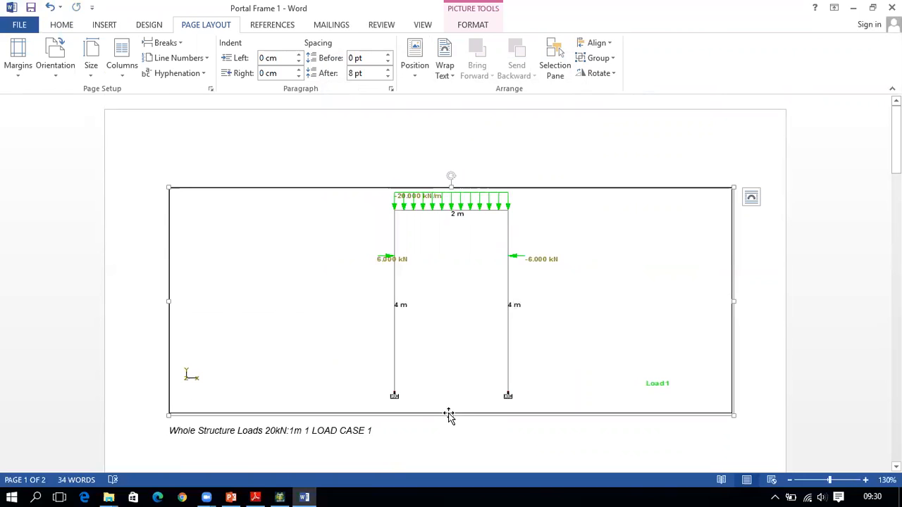
drag(453, 415, 453, 429)
- Save the Portal Frame 1 report and close Word to return to the STAAD.Pro model
scroll(484, 380, down, 10)
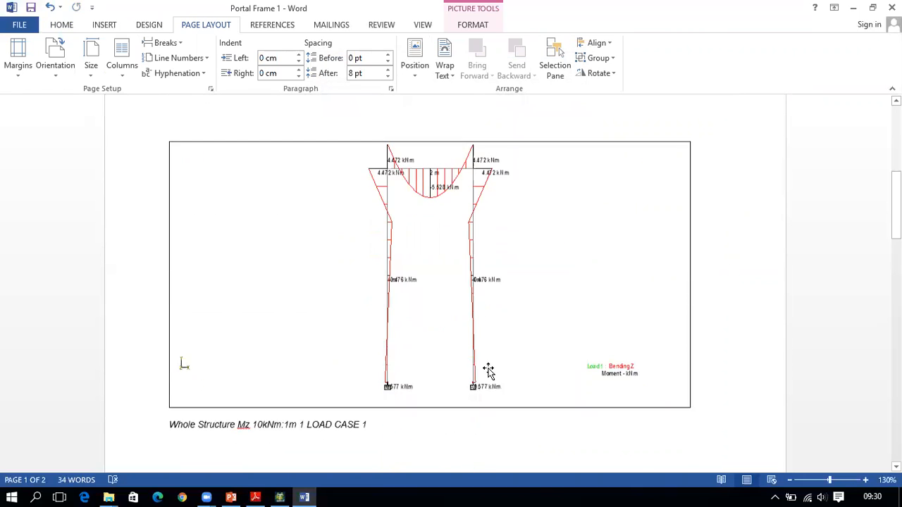
click(30, 7)
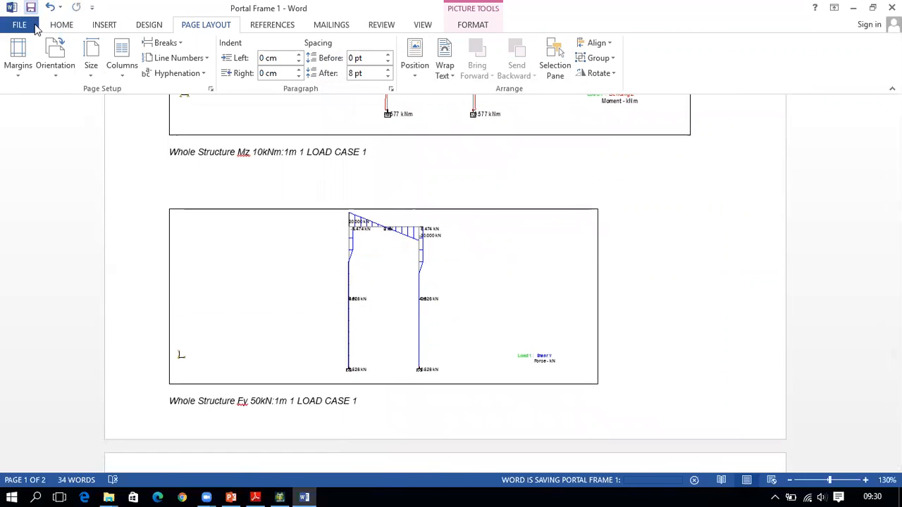
click(19, 25)
click(16, 21)
click(891, 7)
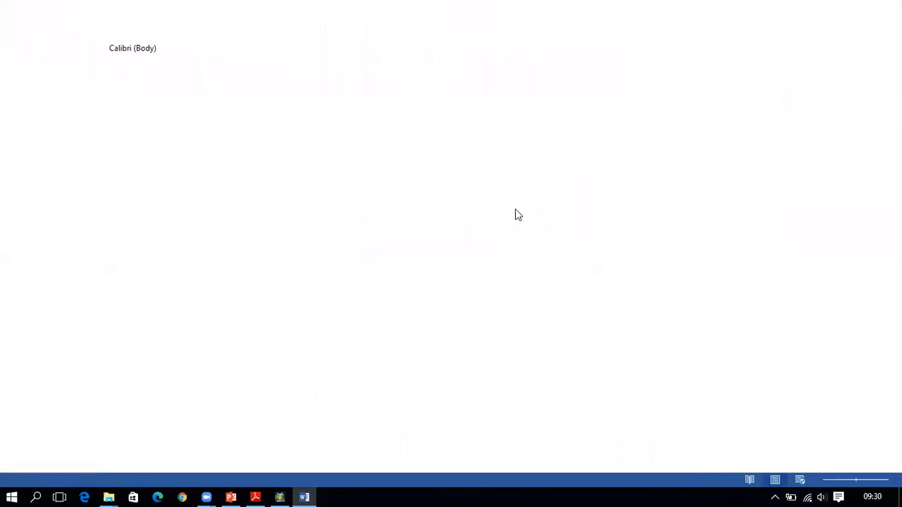
click(487, 279)
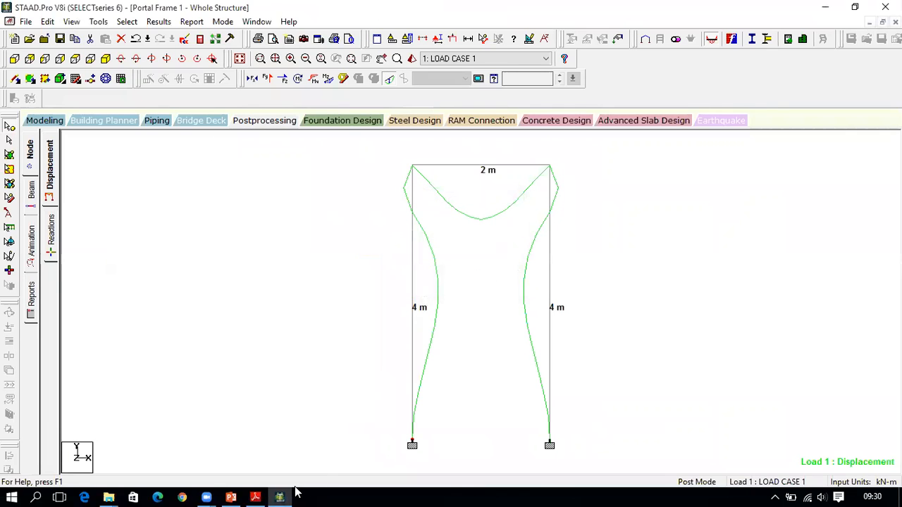
- Review the portal frame and bending moment figures on page 17 of the lab module PDF in Adobe Reader and return to STAAD.Pro
click(255, 498)
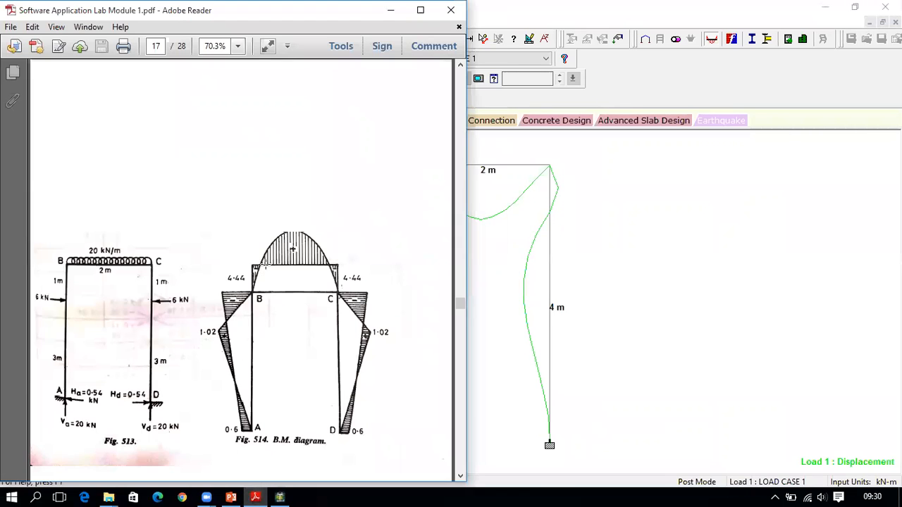
scroll(250, 232, down, 8)
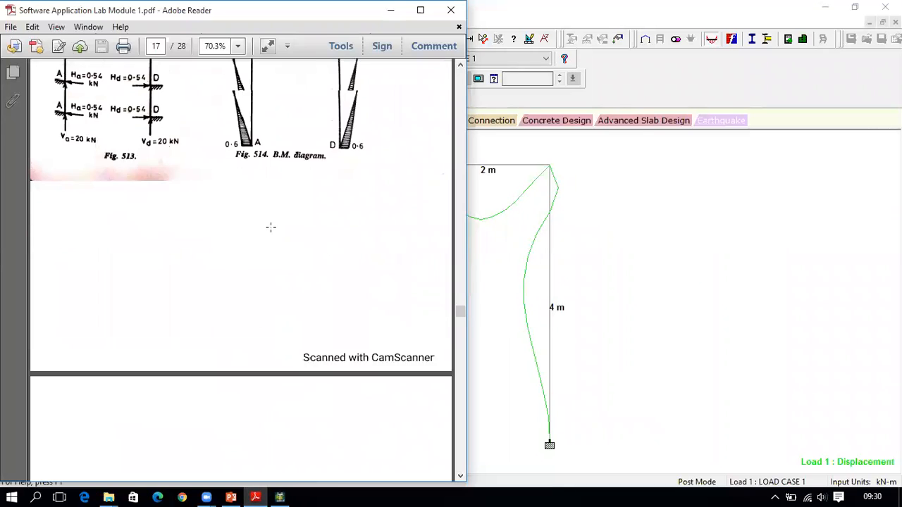
scroll(270, 226, up, 6)
scroll(275, 247, down, 3)
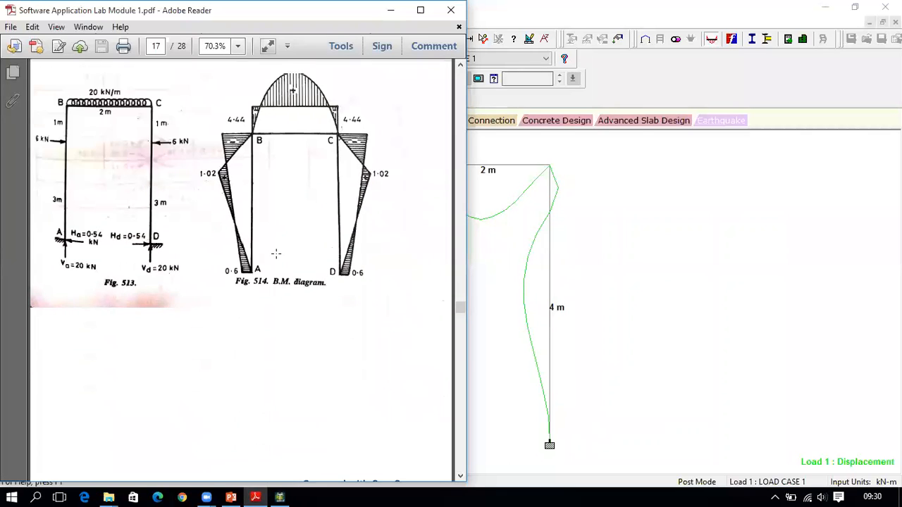
click(282, 496)
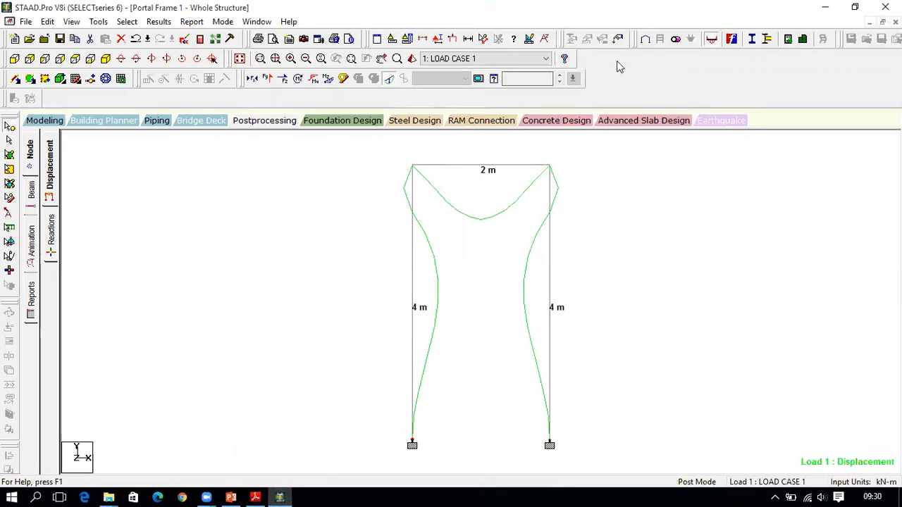